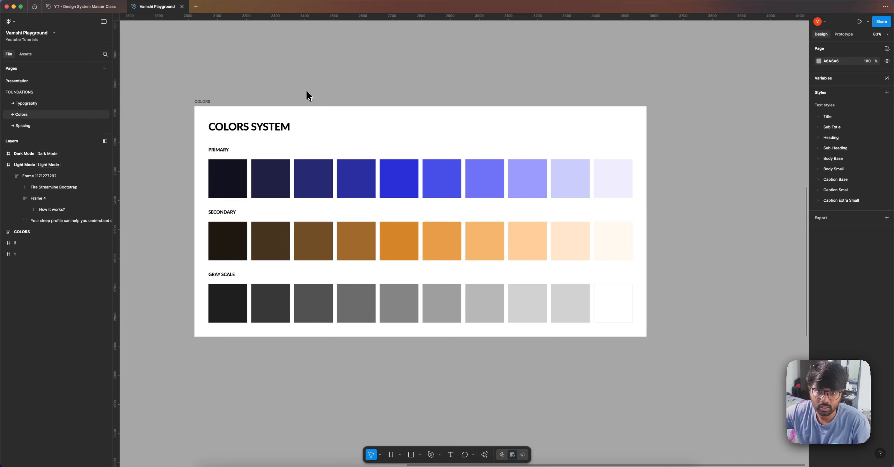
Review the light and dark values of the Color Mode variables from Primary through Gray
left_click(886, 78)
scroll(529, 118, "down", 8)
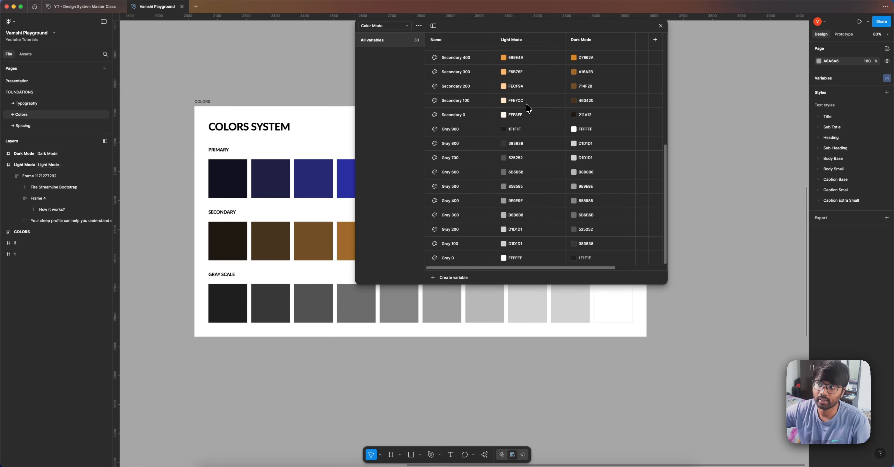
scroll(528, 109, "up", 8)
left_click(660, 25)
Examine the Light Mode and Dark Mode sample frames below the color system and the color variables they use
scroll(443, 108, "down", 5)
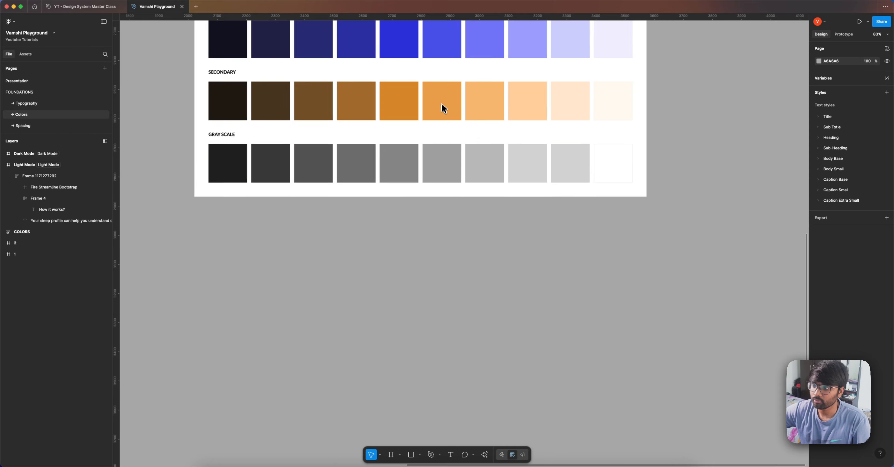
scroll(441, 103, "down", 10)
scroll(355, 118, "down", 5)
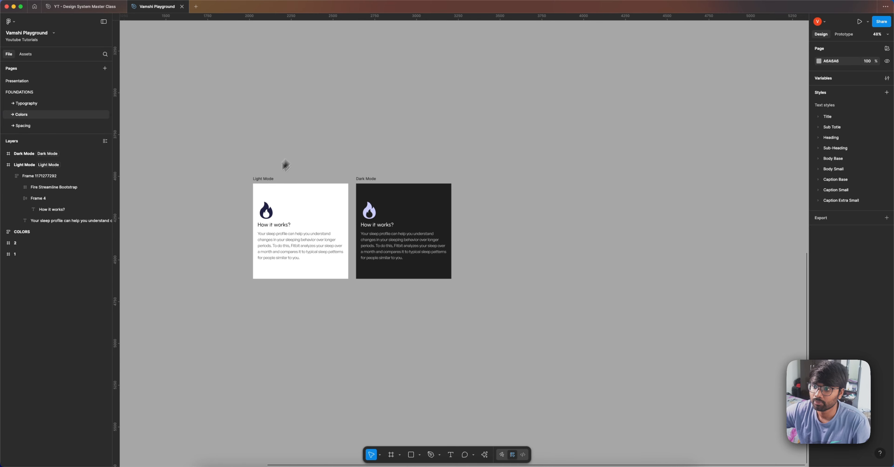
left_click(261, 184)
scroll(441, 163, "up", 5)
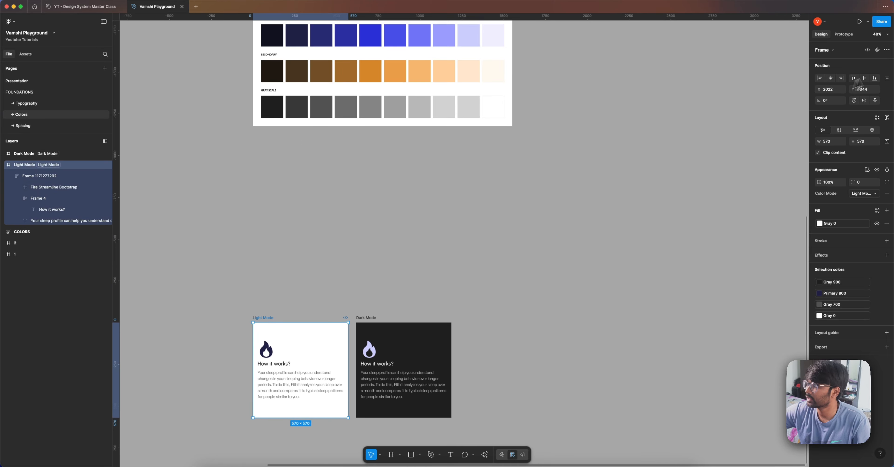
scroll(674, 112, "up", 3)
left_click(674, 112)
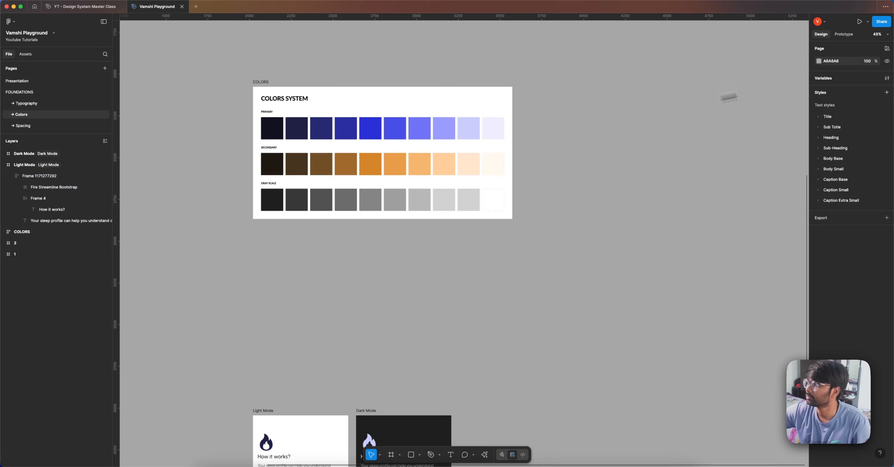
Compare the Light Mode and Dark Mode columns of the color variables once more, down to the gray shades
left_click(886, 78)
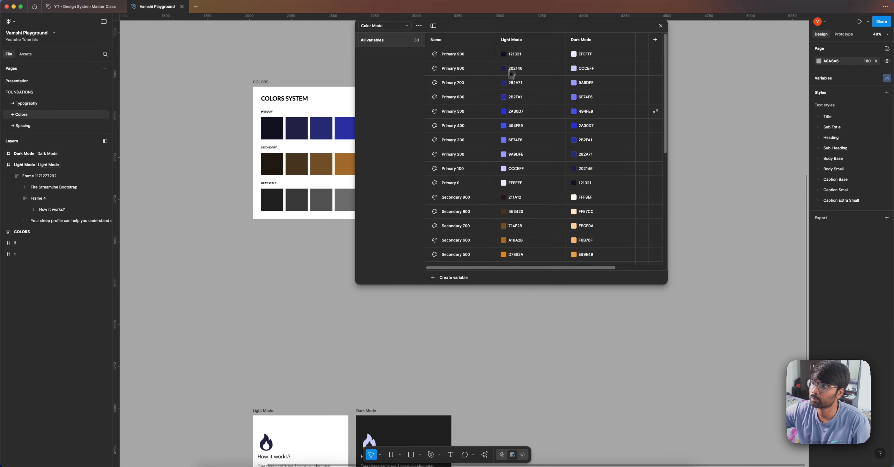
scroll(640, 73, "down", 5)
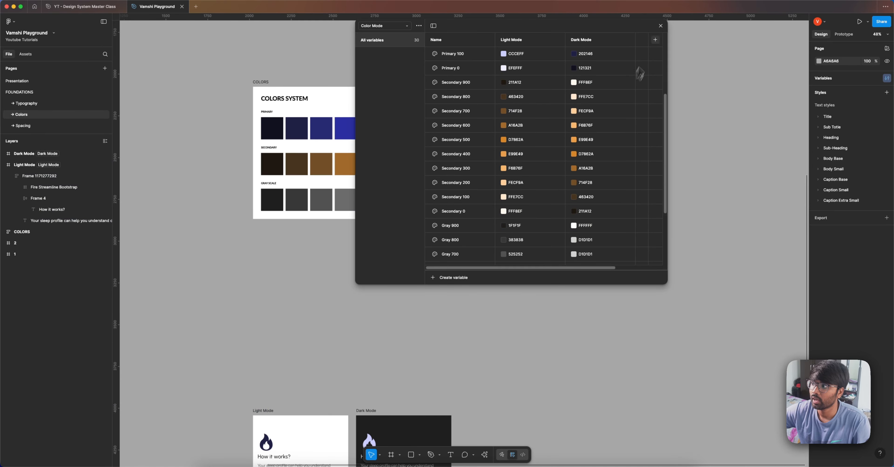
left_click(660, 27)
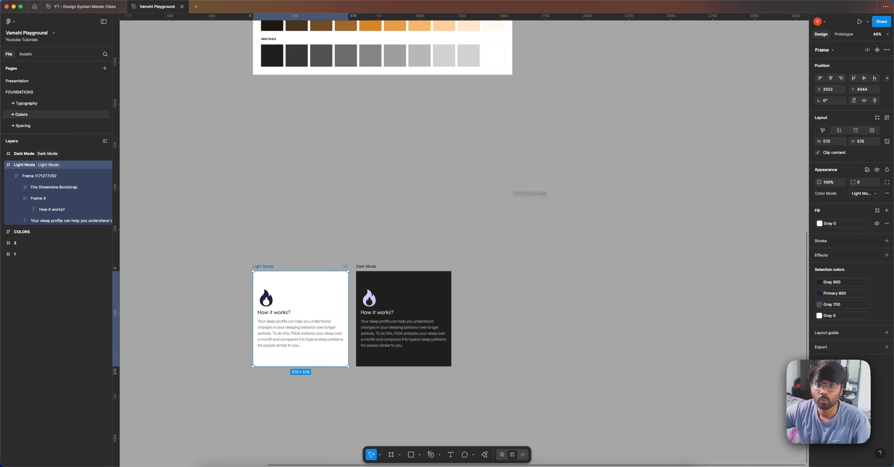
Switch the Light Mode frame's color mode to Dark Mode and back to Light Mode
left_click(863, 195)
left_click(863, 201)
left_click(862, 194)
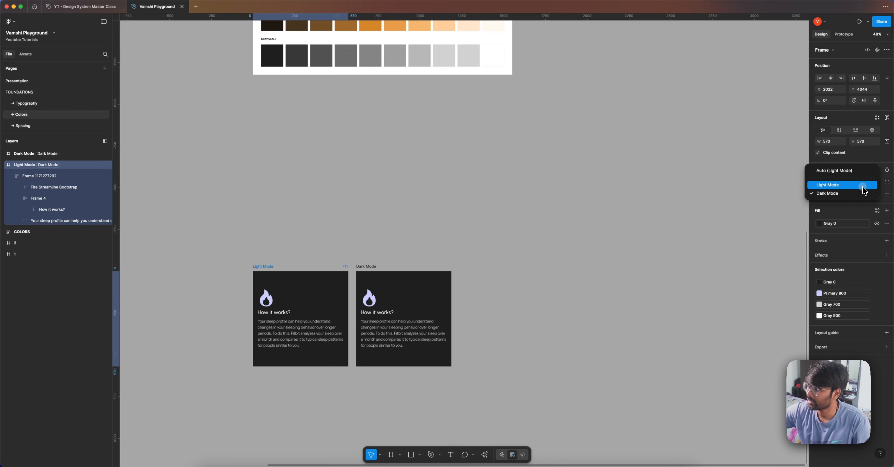
left_click(862, 185)
Switch the Dark Mode frame's color mode to Light Mode and back to Dark Mode, leaving nothing selected
left_click(365, 272)
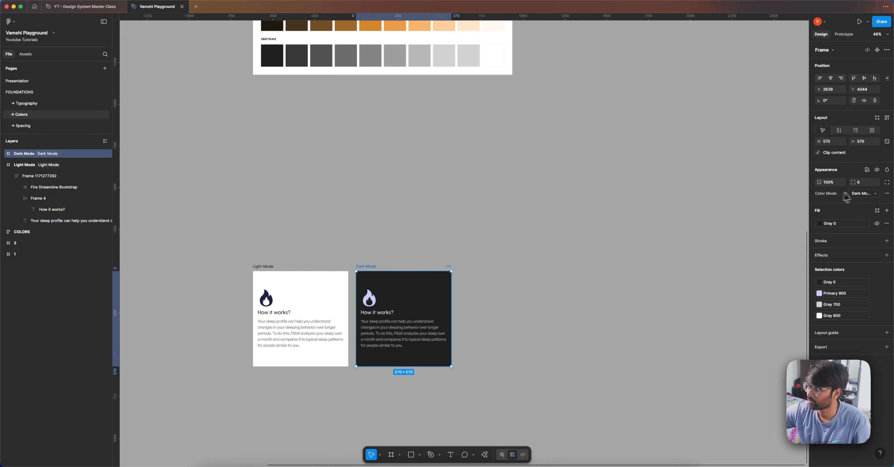
left_click(864, 195)
left_click(862, 185)
left_click(863, 195)
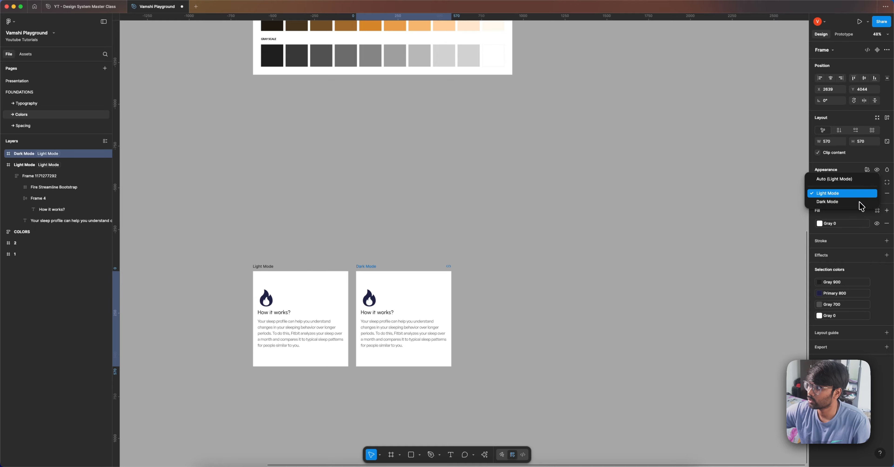
left_click(860, 202)
left_click(567, 210)
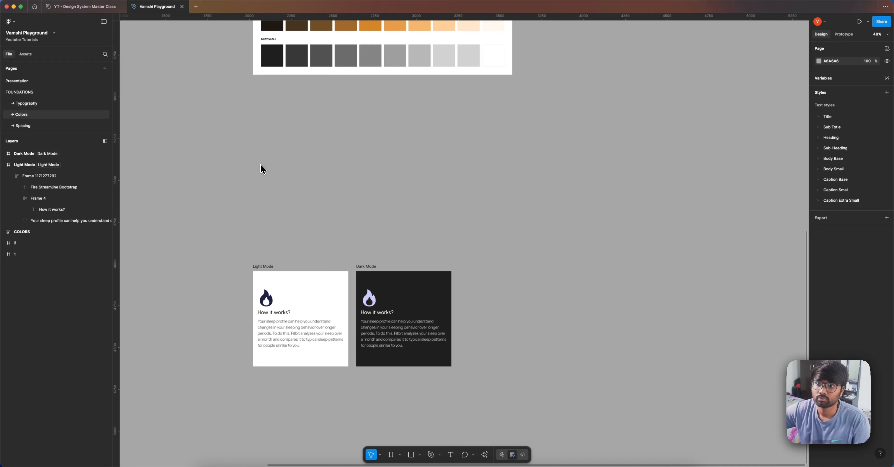
Switch to the YT - Design System Master Class file and focus on its color system frame
scroll(418, 194, "up", 3)
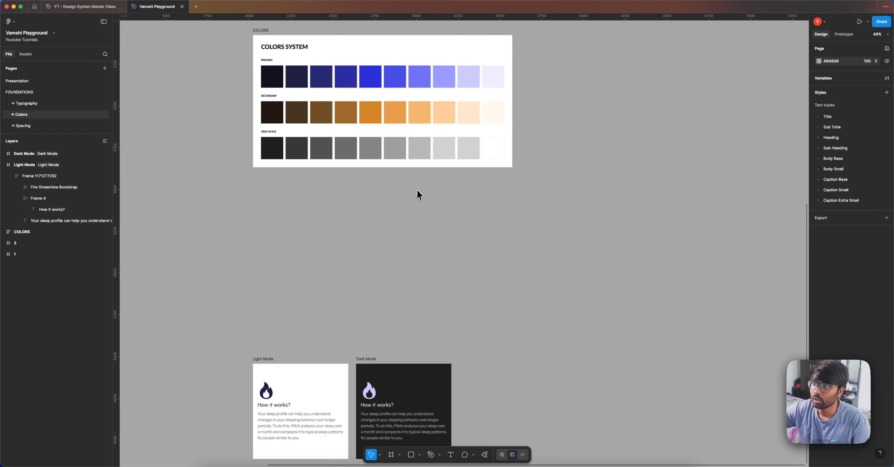
scroll(418, 195, "up", 1)
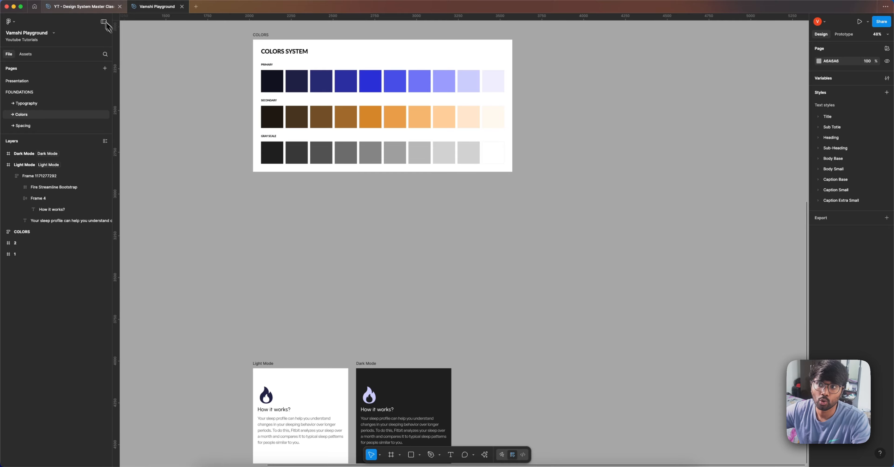
left_click(94, 7)
left_click_drag(540, 286, 359, 76)
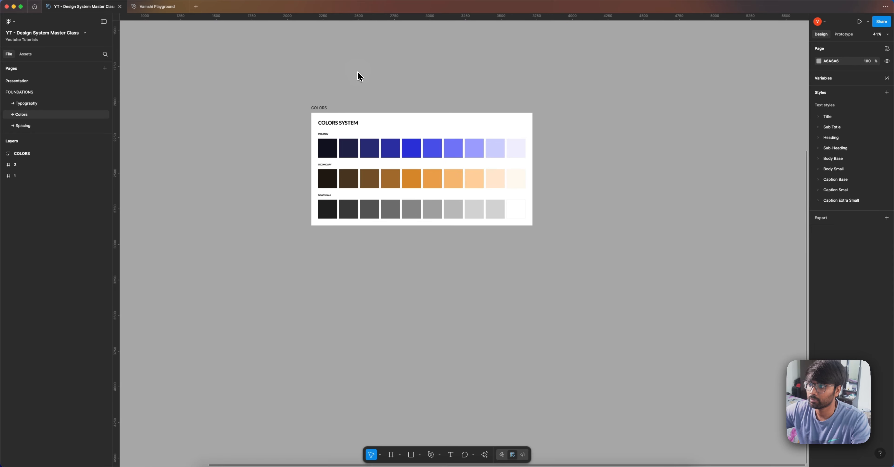
scroll(343, 128, "up", 5)
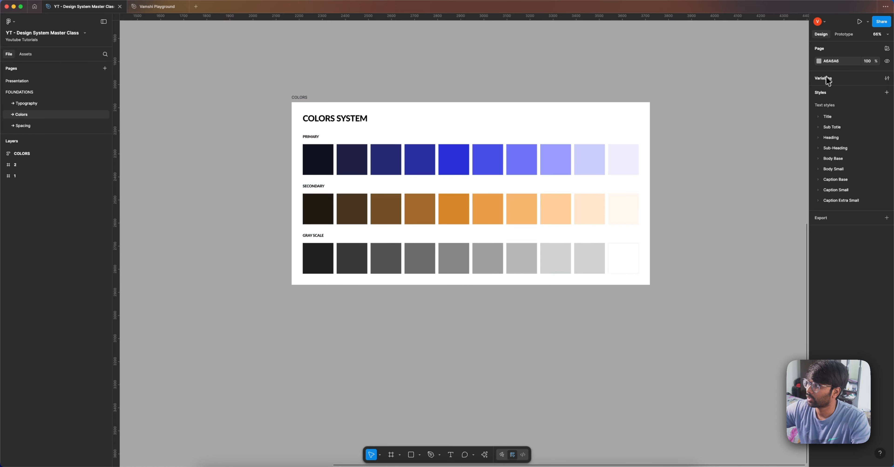
Create a variable collection named Color Mode alongside the Premitives and Typography collections
left_click(886, 78)
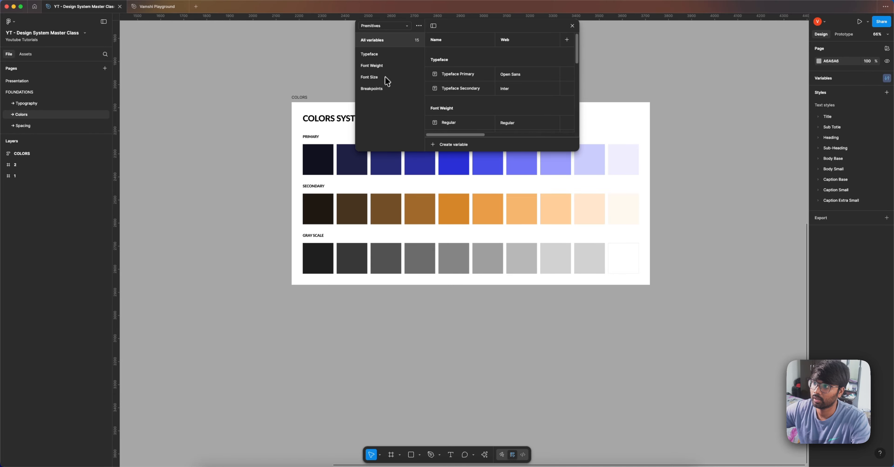
left_click(393, 26)
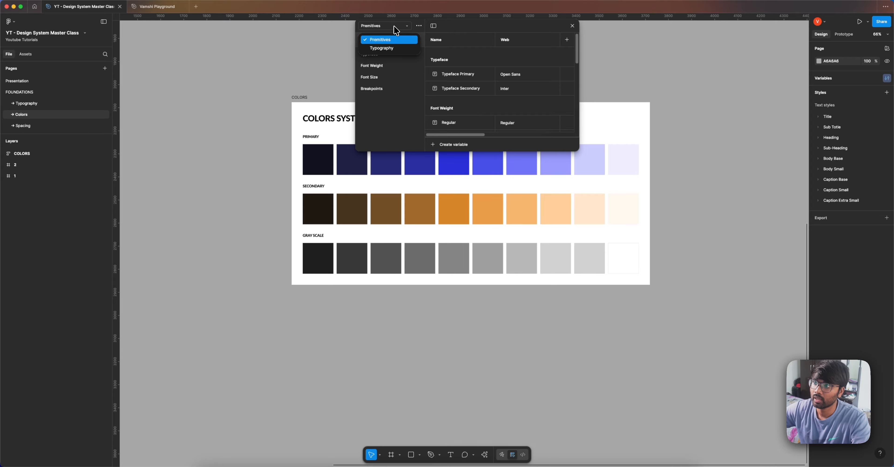
left_click(393, 48)
left_click(392, 27)
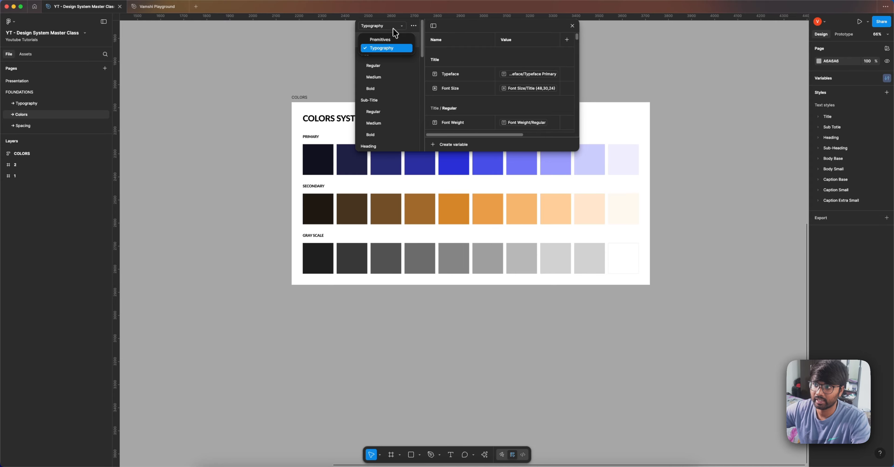
left_click(408, 42)
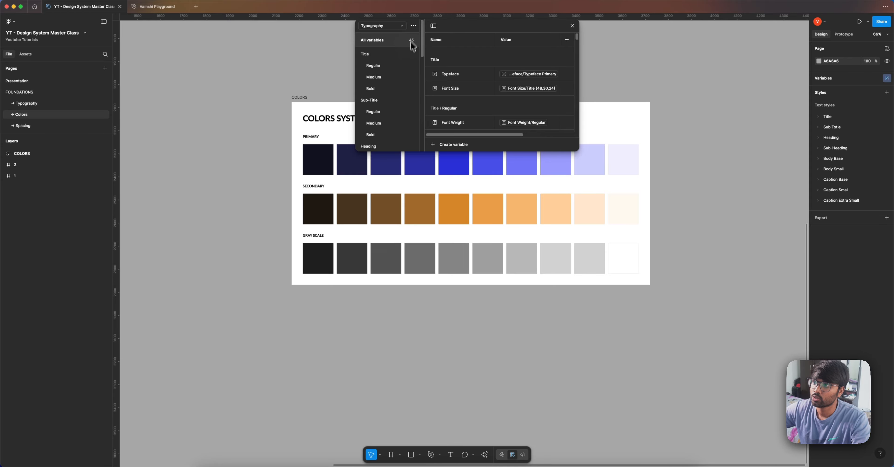
left_click(414, 26)
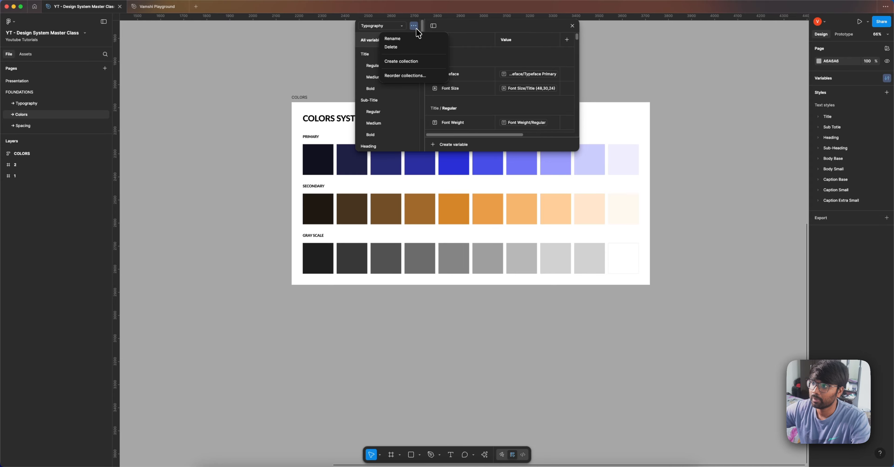
left_click(410, 62)
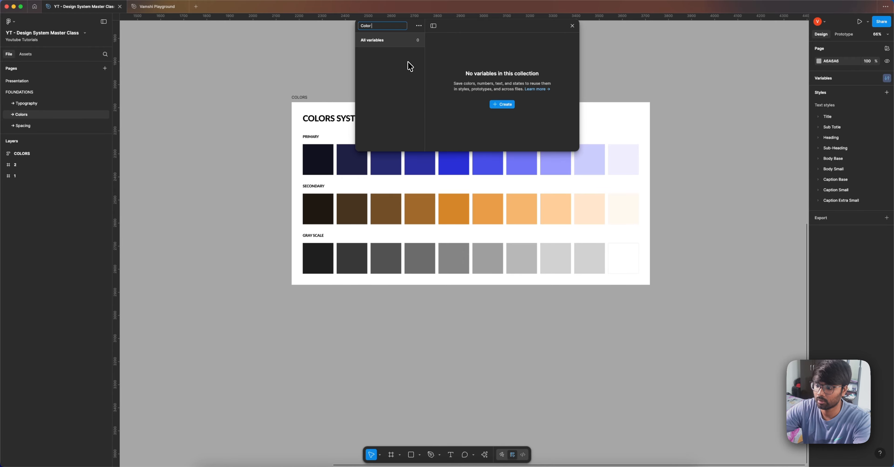
key("Return")
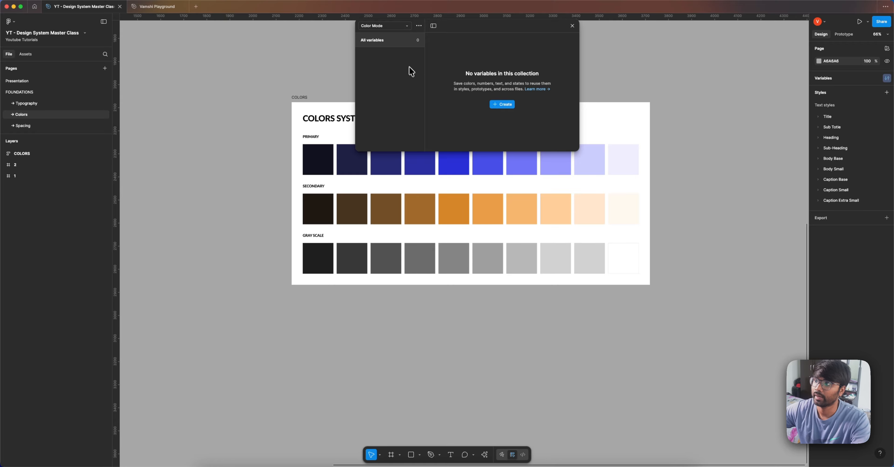
Move the variables window below the color palette and add a color variable to the Color Mode collection
left_click_drag(462, 31, 419, 306)
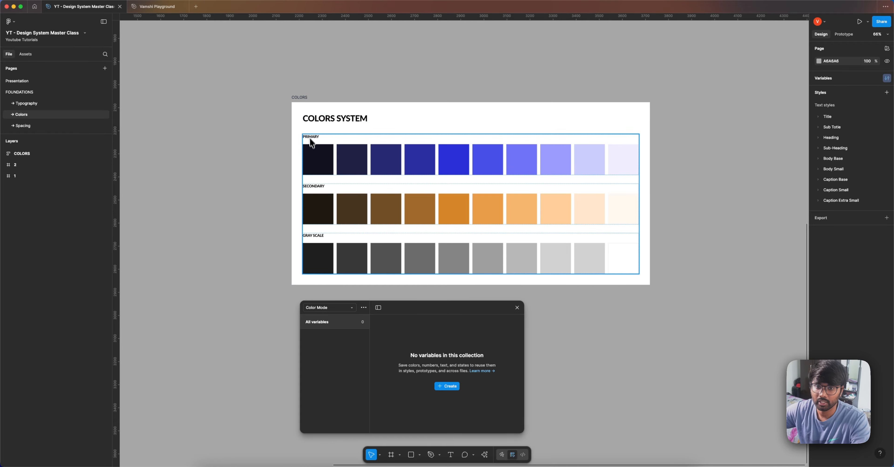
scroll(322, 239, "up", 3)
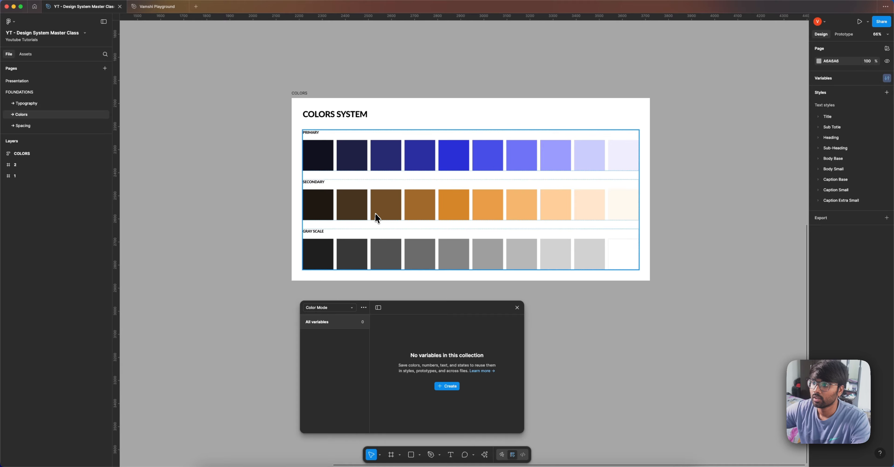
left_click(450, 386)
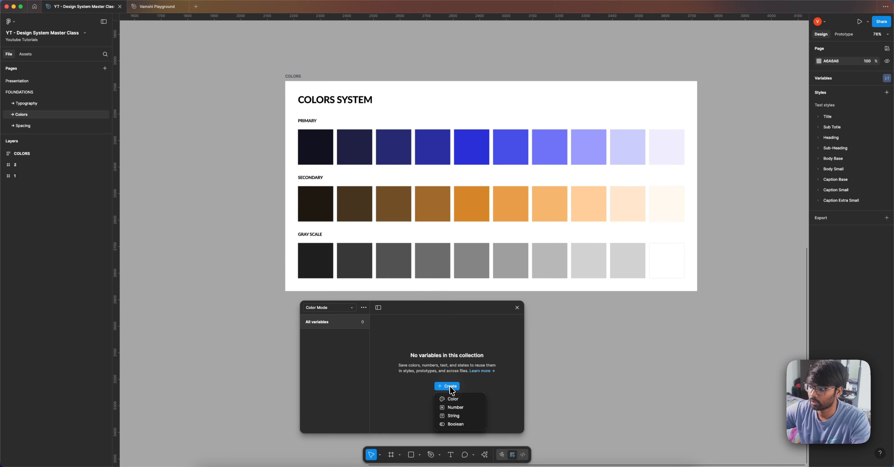
left_click(455, 399)
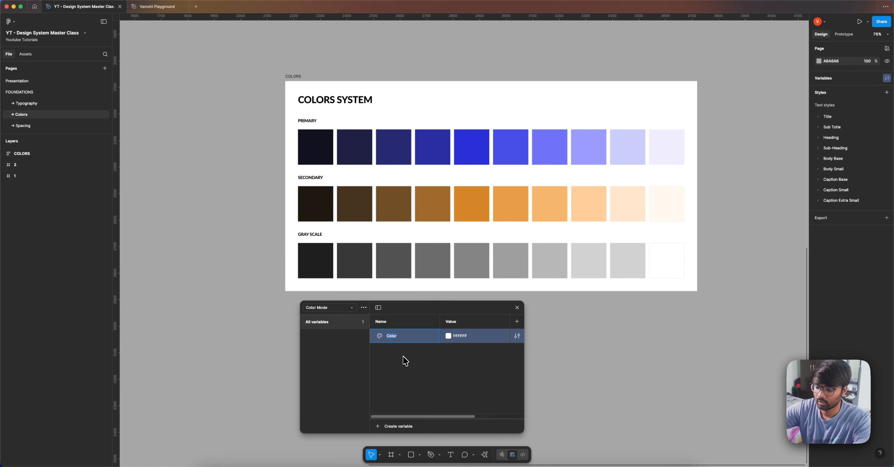
left_click(444, 69)
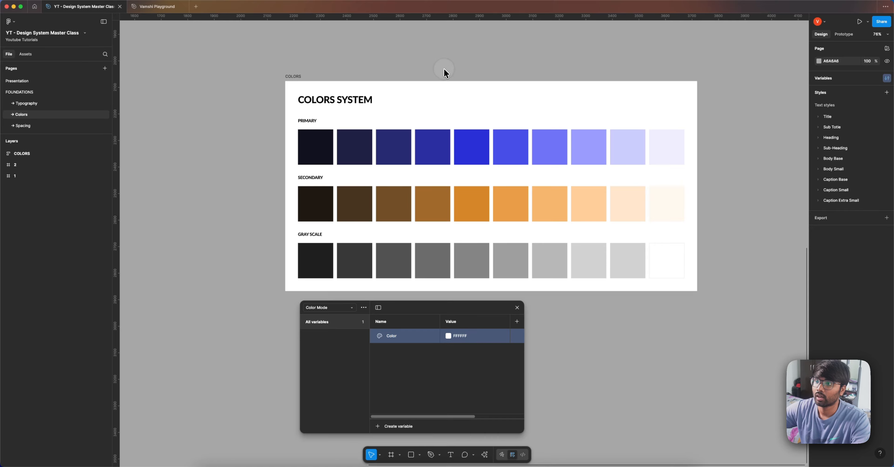
Add a text label "0" above the lightest swatch column and enlarge it with the Scale tool
left_click(452, 455)
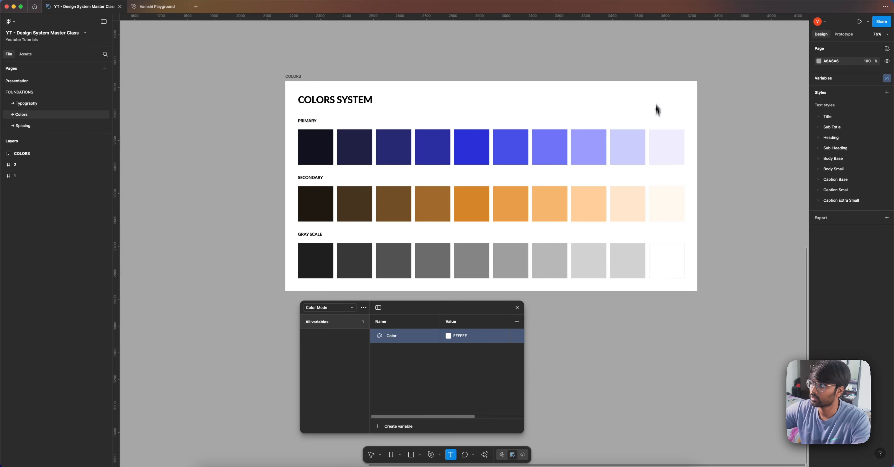
scroll(656, 69, "up", 2, "ctrl")
left_click(658, 67)
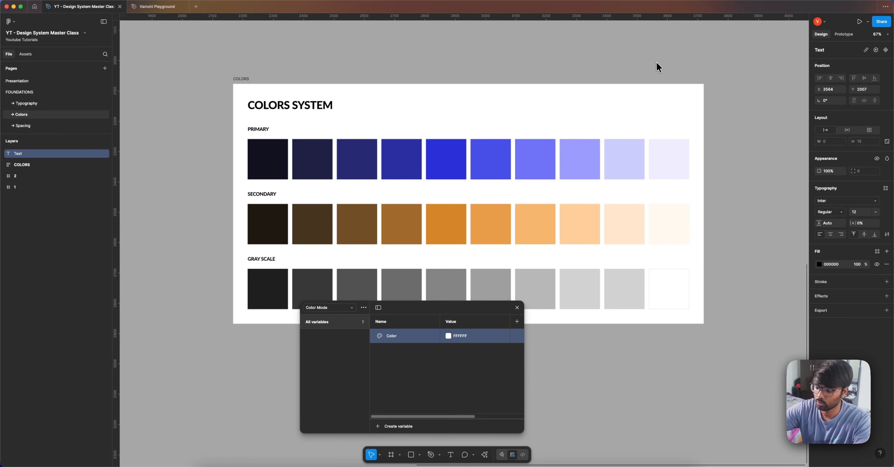
key("Escape")
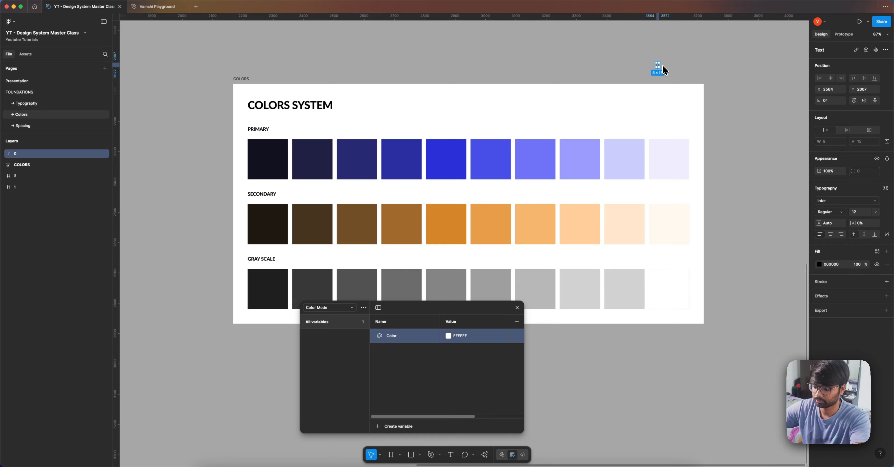
key("k")
Duplicate the 0 label to its left, change the copy's text to 100, and space it clear of the 0
left_click_drag(662, 69, 626, 65)
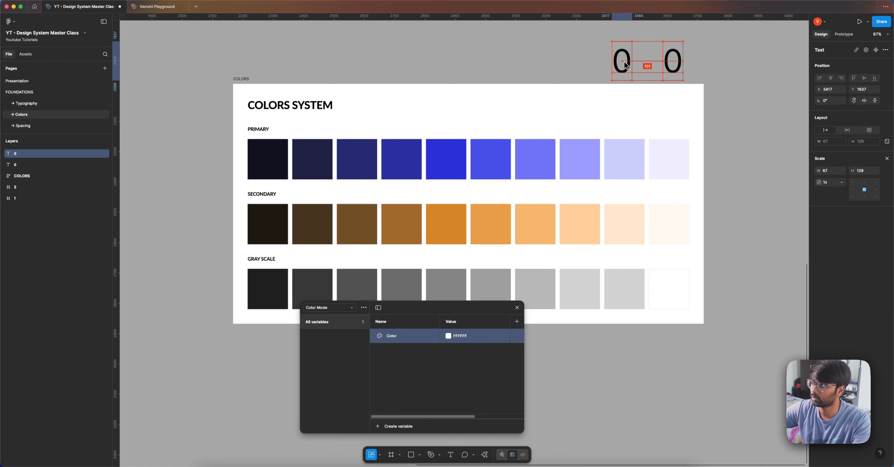
double_click(625, 66)
type("100")
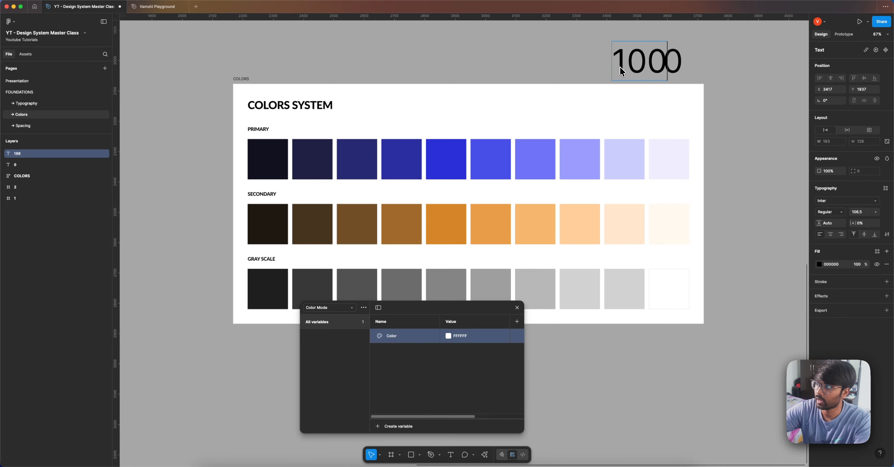
key("Escape")
left_click_drag(609, 62, 587, 61)
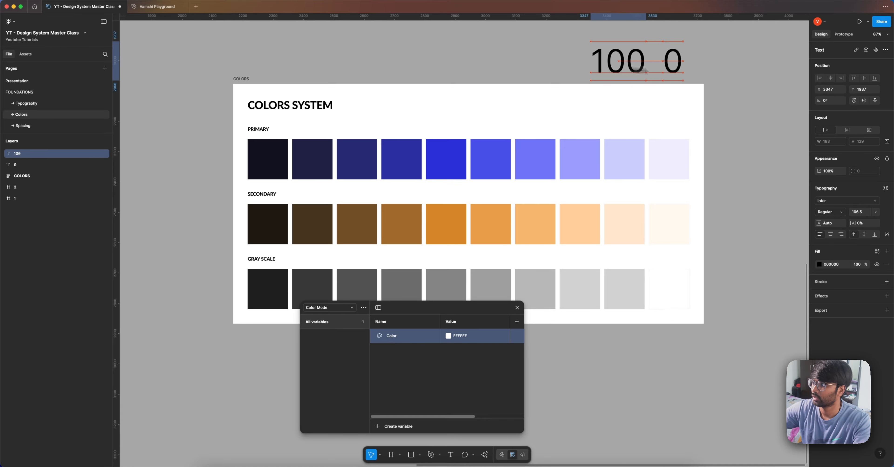
Scale the 100 and 0 labels down together to about 0.48x, roughly 148 by 62
left_click(669, 70, "shift")
key("k")
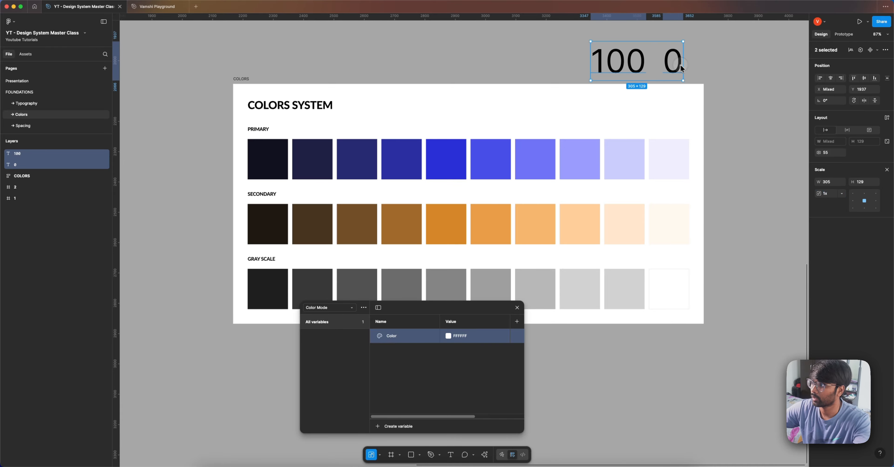
left_click_drag(682, 65, 634, 67)
scroll(614, 84, "down", 3)
scroll(594, 41, "down", 3)
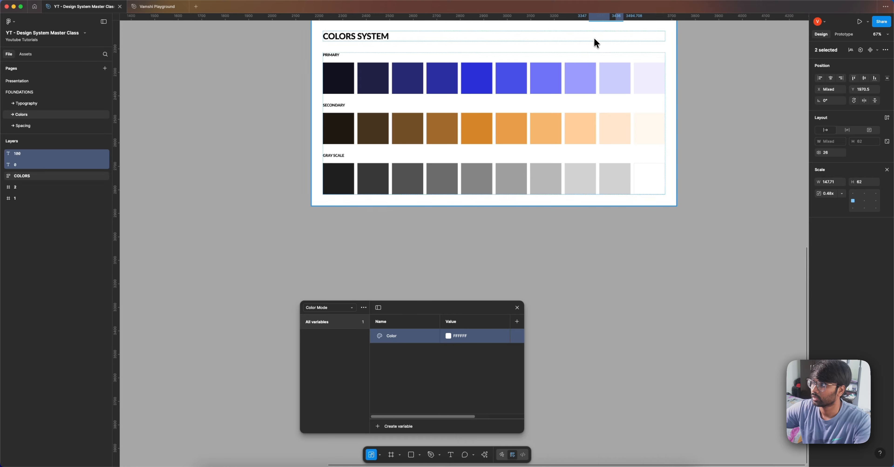
scroll(596, 59, "up", 1)
scroll(614, 40, "up", 1)
Move the 100 and 0 labels below the COLORS frame and center the 0 under the lightest swatch column
left_click_drag(611, 24, 649, 247)
left_click(630, 245)
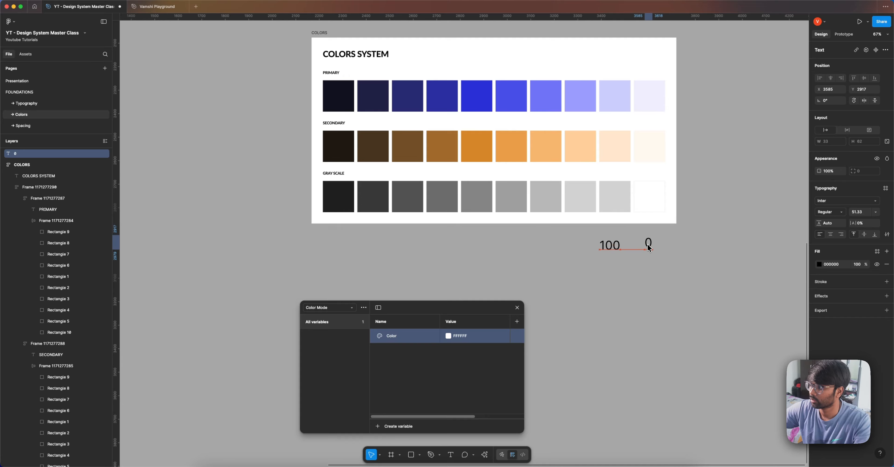
left_click(647, 198)
double_click(647, 197)
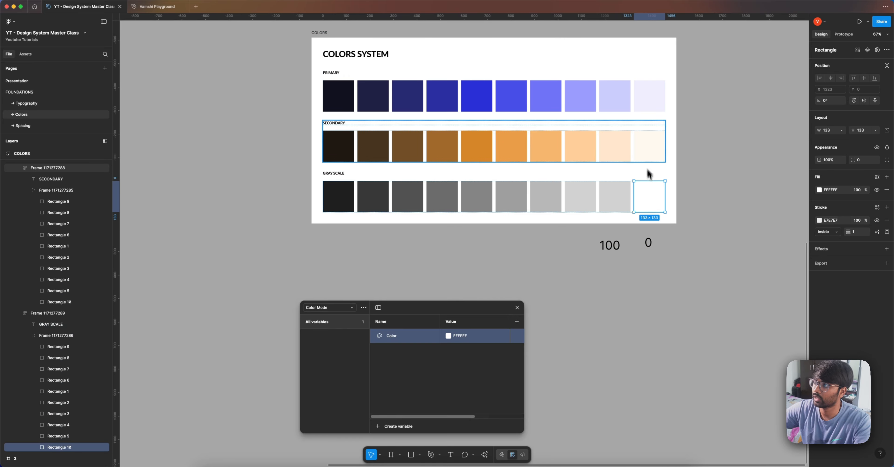
left_click(678, 231)
Duplicate the 100 label twice toward the darker swatch columns, one copy per column, and change the copies to 200 and 300
left_click_drag(607, 245, 578, 244)
double_click(578, 244)
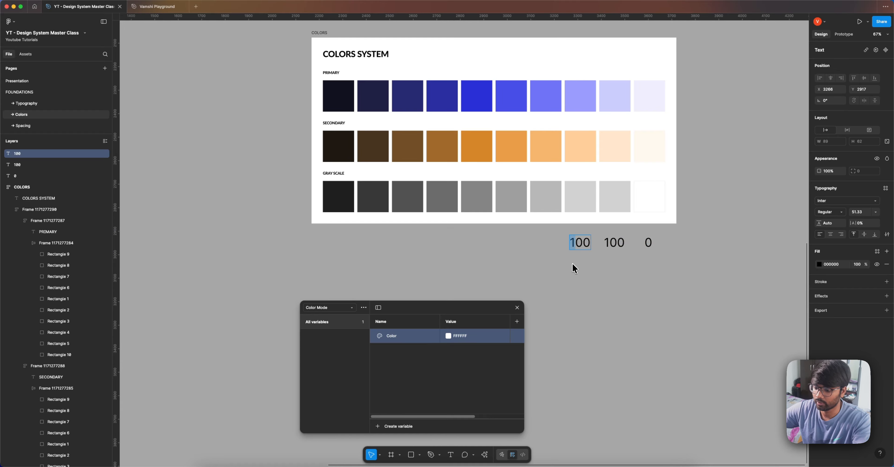
type("200")
key("Escape")
left_click_drag(580, 241, 542, 243, "alt")
double_click(543, 242)
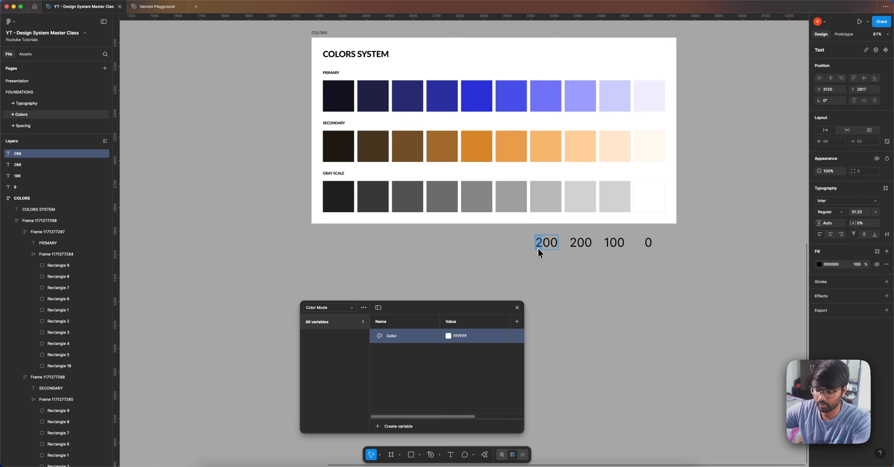
key("Escape")
Duplicate the 300 label under the next four darker swatch columns and change the first two copies to 400 and 500
left_click_drag(547, 242, 401, 242, "alt")
double_click(510, 242)
type("400")
key("Escape")
double_click(478, 242)
type("500")
key("Escape")
Change the two remaining label copies to 600 and 700
double_click(439, 241)
type("6")
key("Escape")
double_click(402, 242)
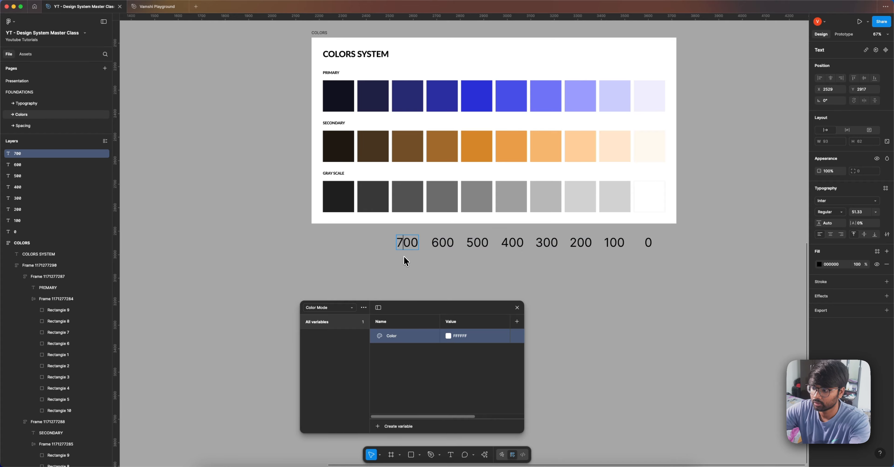
type("7")
key("Escape")
Duplicate the 700 label under the two darkest swatch columns and change the copies to 800 and 900
left_click_drag(408, 243, 332, 243, "alt")
double_click(369, 241)
type("800")
key("Escape")
double_click(331, 243)
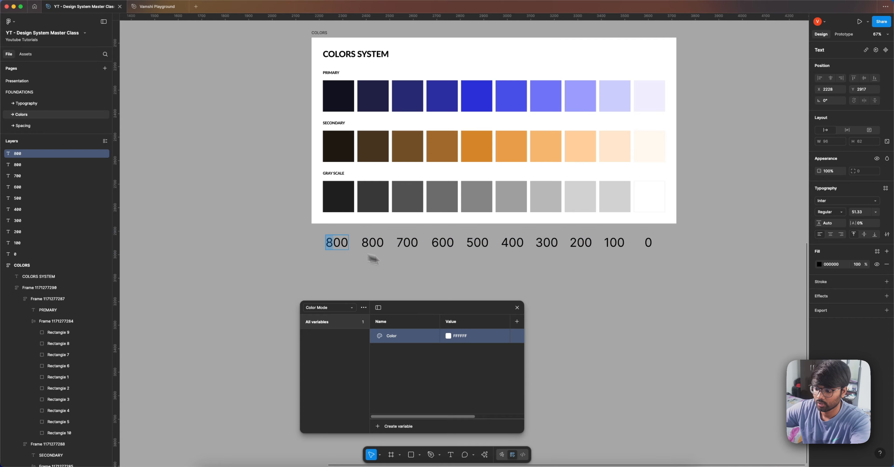
type("9")
key("Escape")
left_click(435, 272)
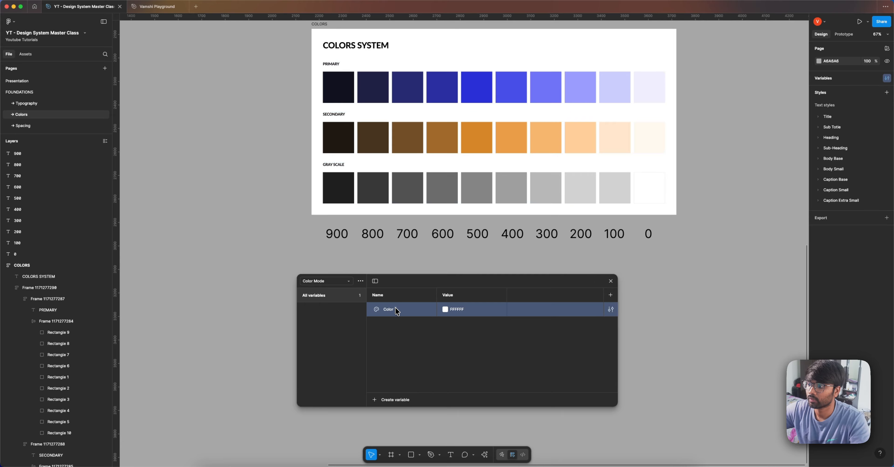
Rename the color variable to Primary 900 and sample its value from the darkest primary swatch, 121321
double_click(388, 309)
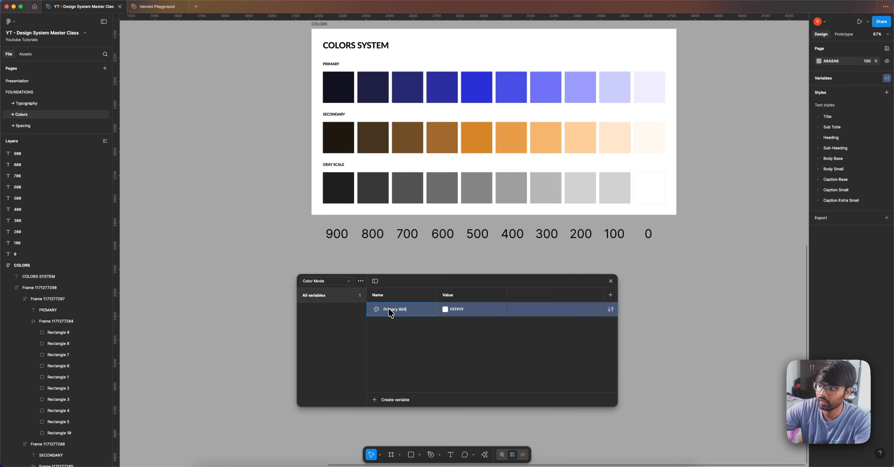
key("Return")
left_click(445, 310)
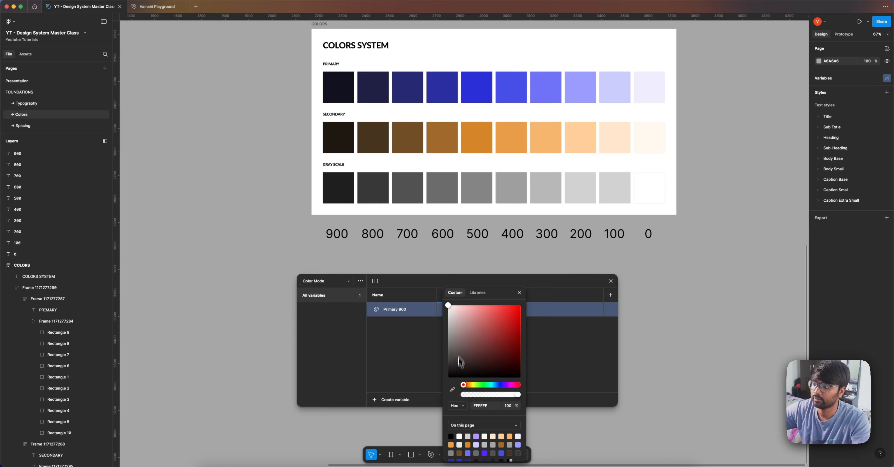
left_click(452, 388)
left_click(337, 82)
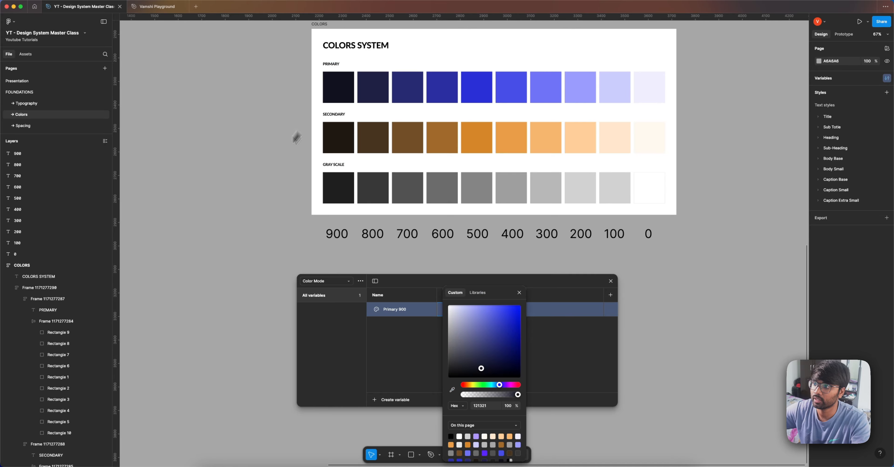
left_click(260, 180)
Rename the collection's value mode to Light Mode and add a second mode named Dark Mode
double_click(448, 296)
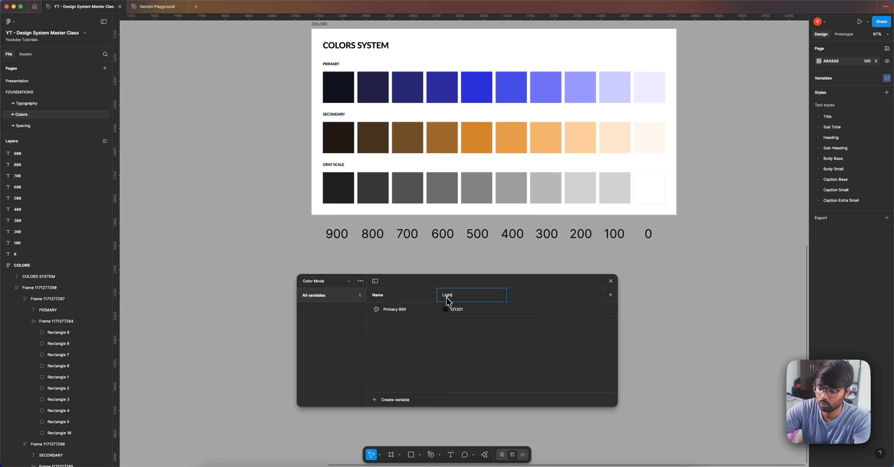
left_click(459, 258)
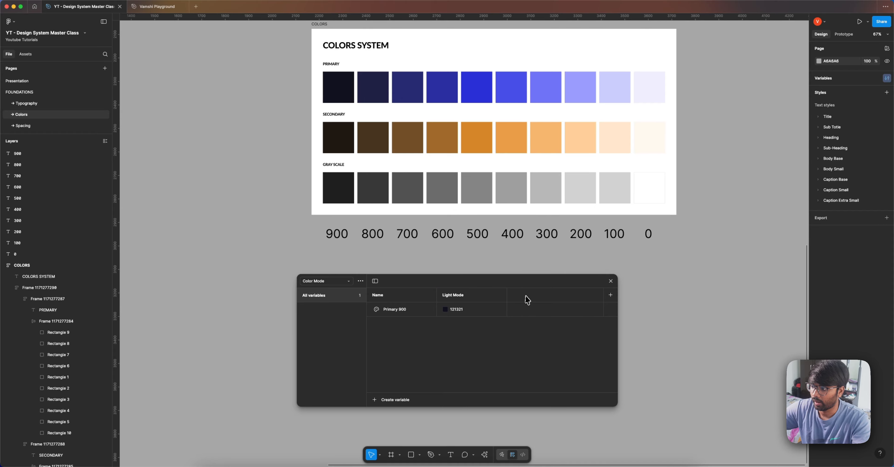
left_click(610, 295)
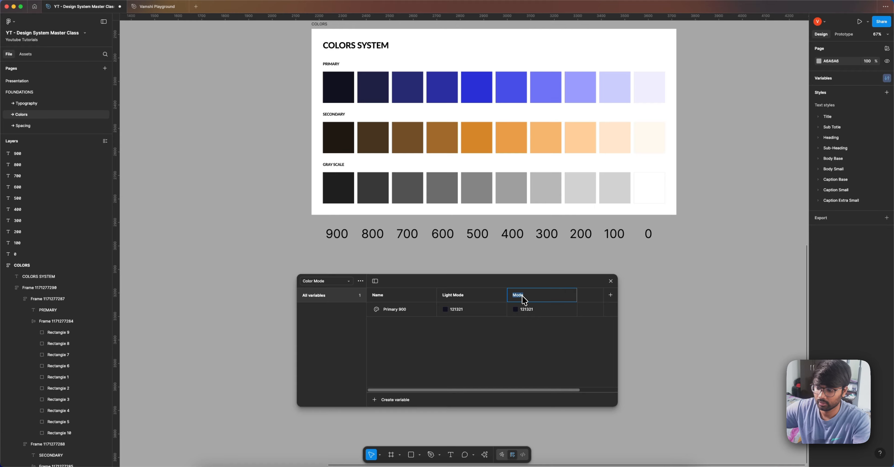
type("Dark Mo")
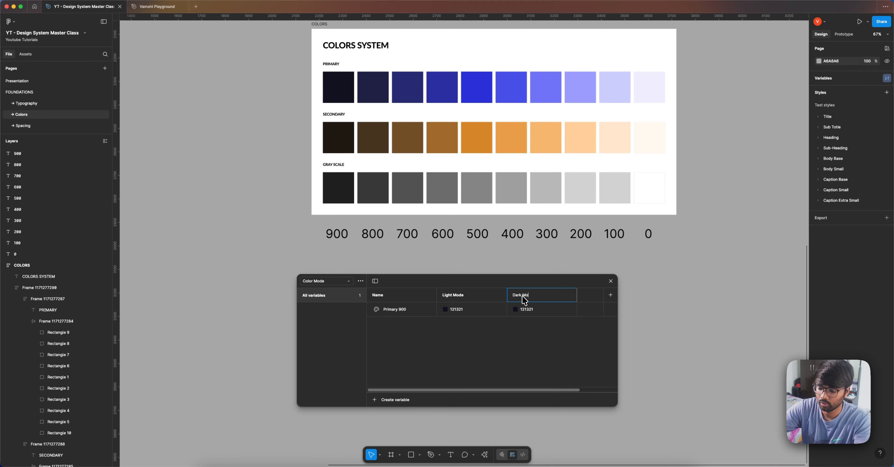
type("de")
key("Return")
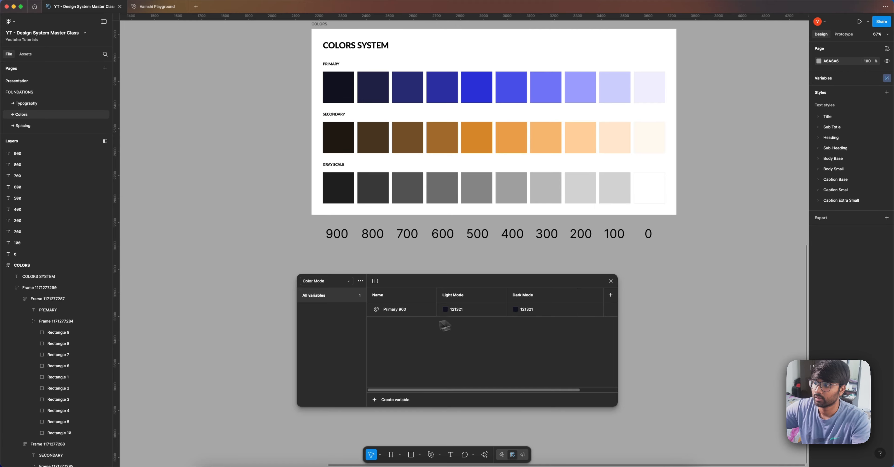
Sample the Dark Mode value of Primary 900 from the lightest primary swatch, EFEFFF
left_click(515, 309)
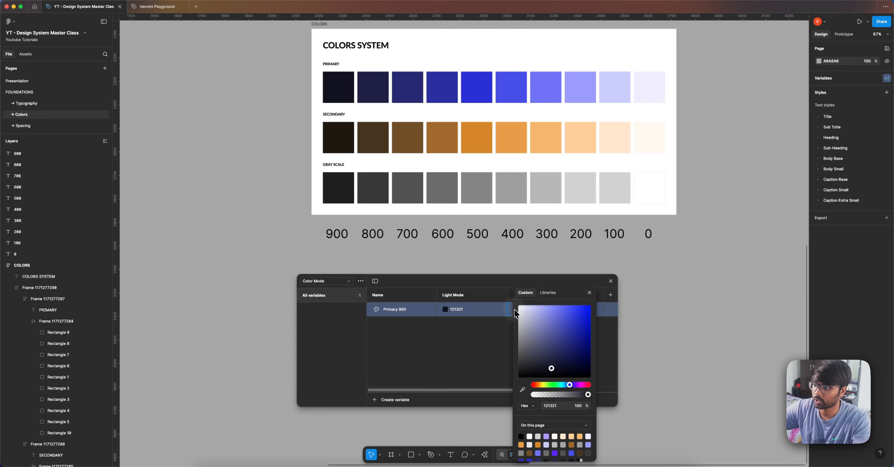
left_click(523, 391)
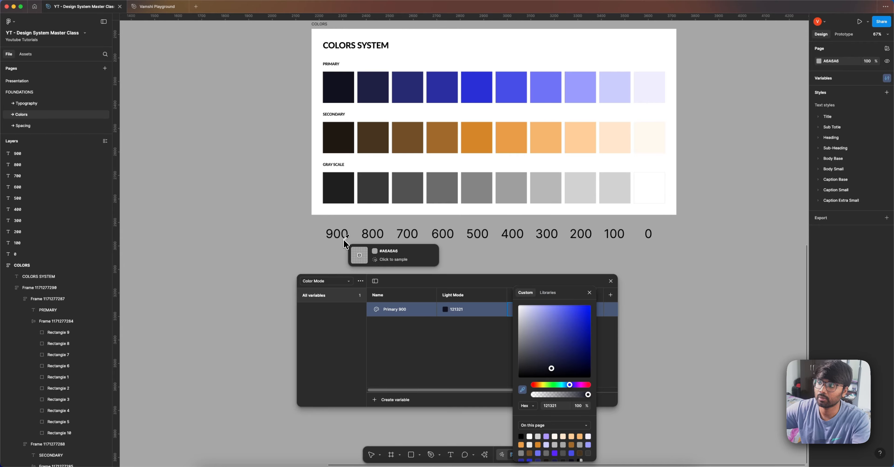
left_click(652, 84)
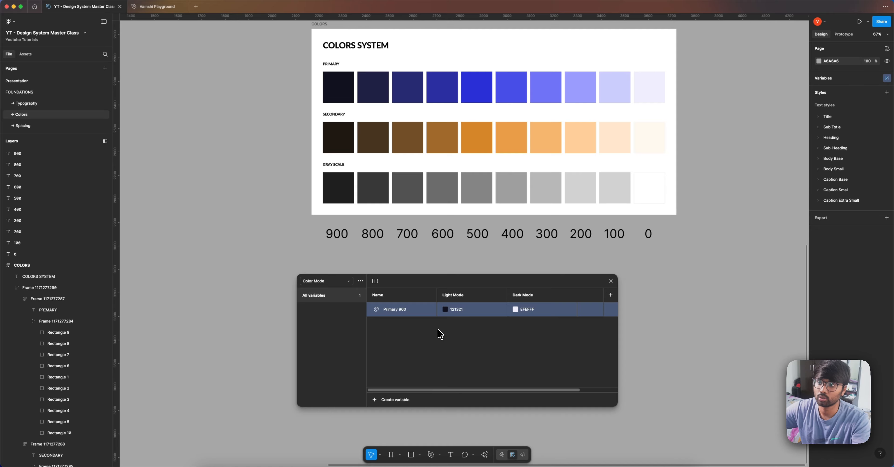
Duplicate Primary 900 as Primary 800 and sample its Light Mode value from the second-darkest primary swatch, 202146
right_click(416, 315)
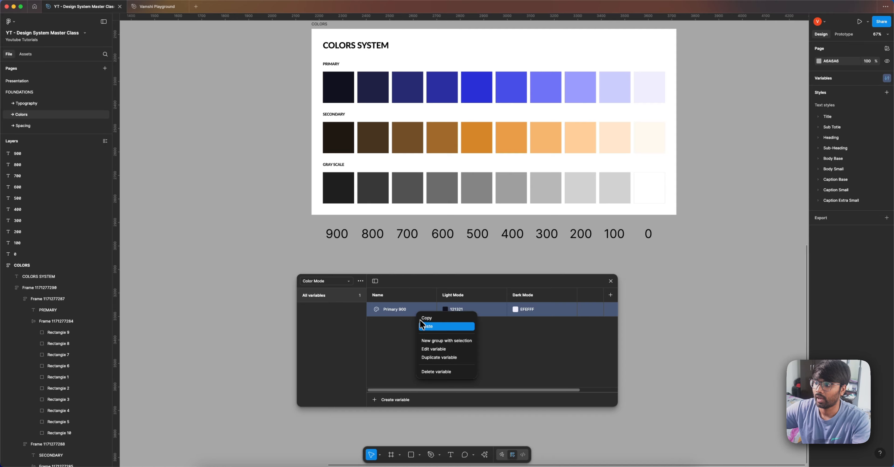
left_click(435, 361)
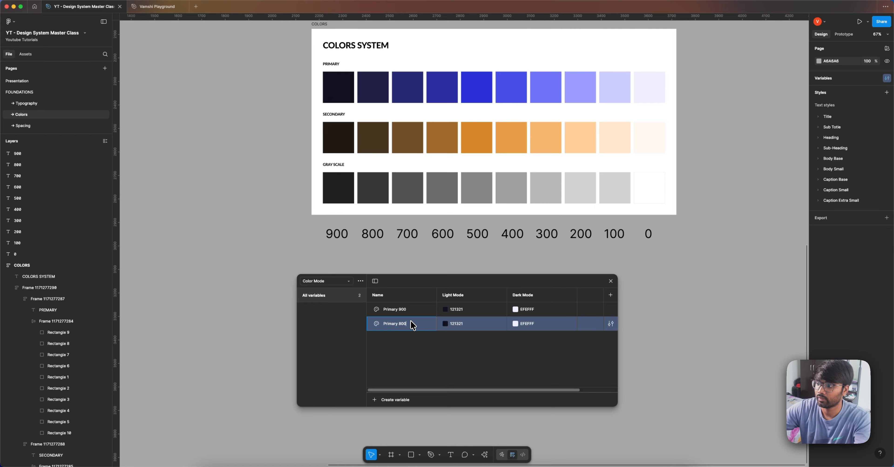
left_click(445, 323)
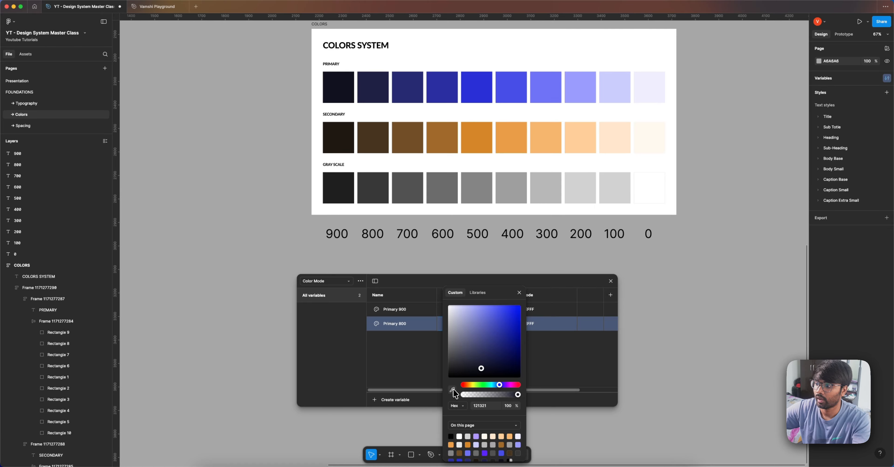
left_click(452, 389)
left_click(373, 91)
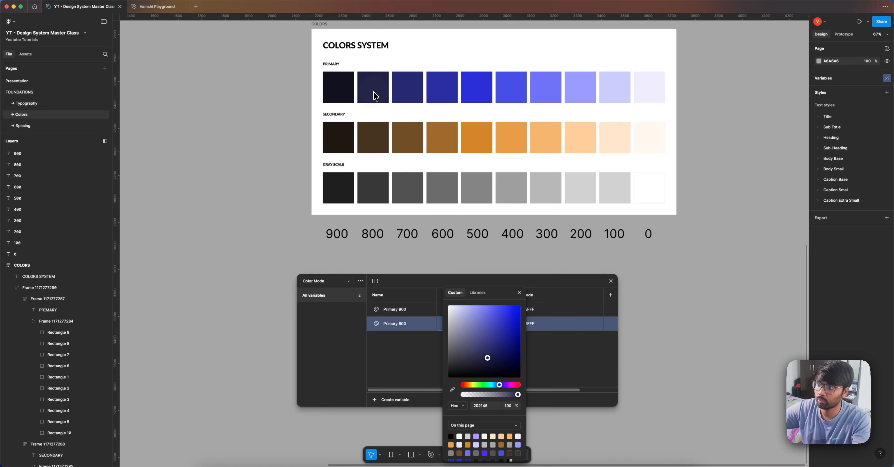
left_click(707, 240)
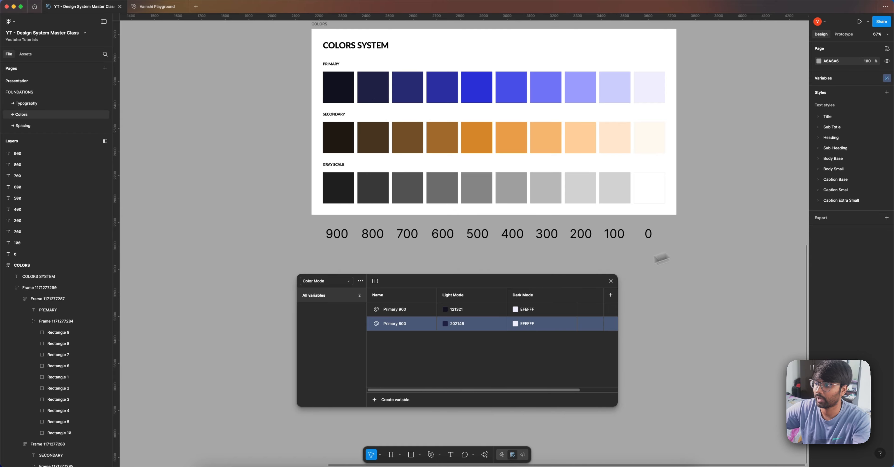
Sample the Dark Mode value of Primary 800 from the second-lightest primary swatch, CCCEFF
left_click(516, 323)
left_click(522, 389)
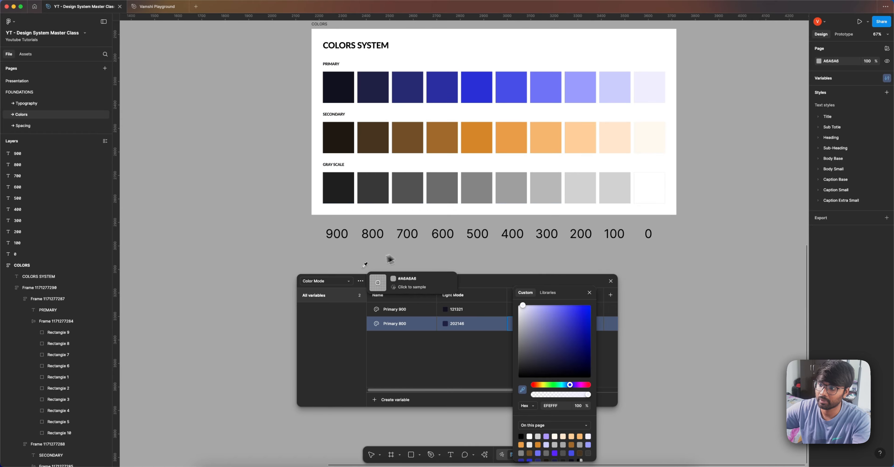
left_click(612, 86)
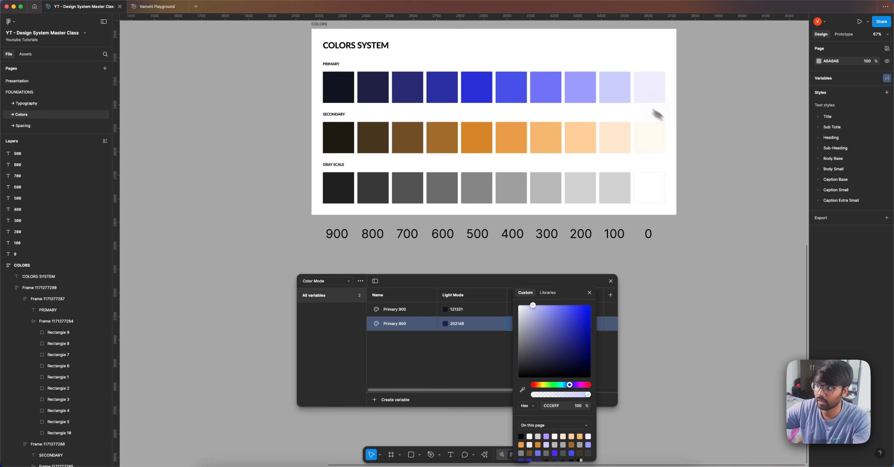
left_click(719, 143)
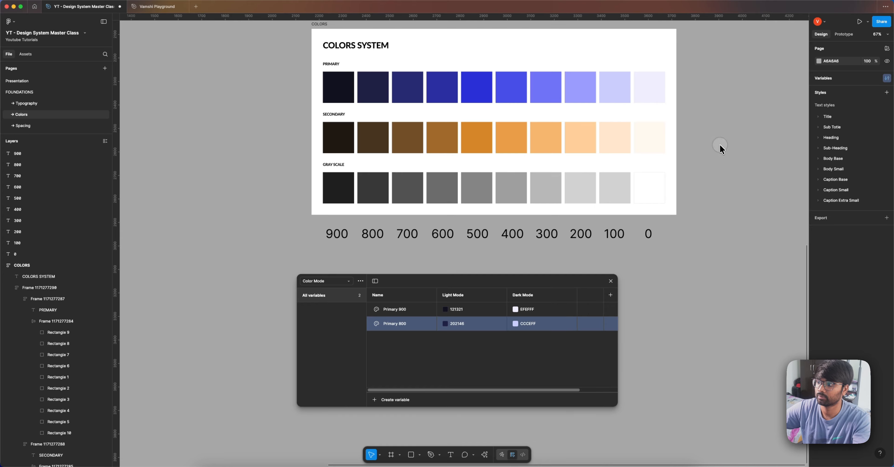
Create a color variable named Primary 700 and sample its Light Mode value from the third-darkest primary swatch, 282A71
left_click(397, 400)
left_click(399, 413)
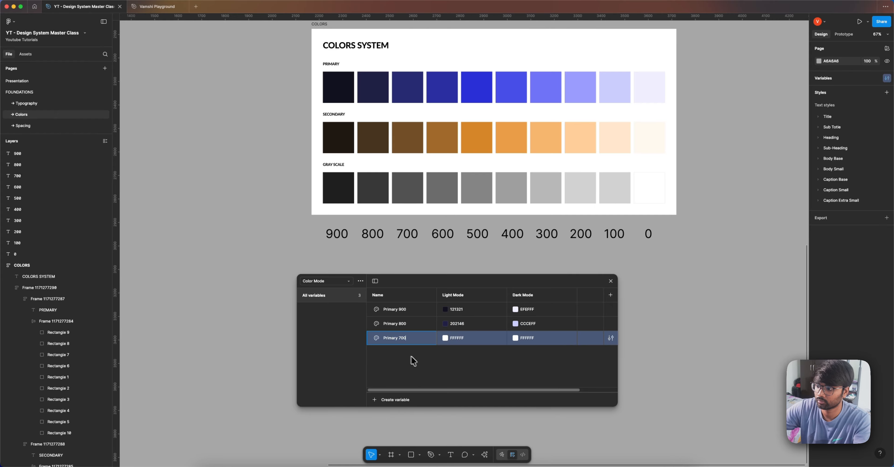
left_click(478, 375)
left_click(444, 337)
left_click(451, 385)
left_click(399, 93)
left_click(657, 305)
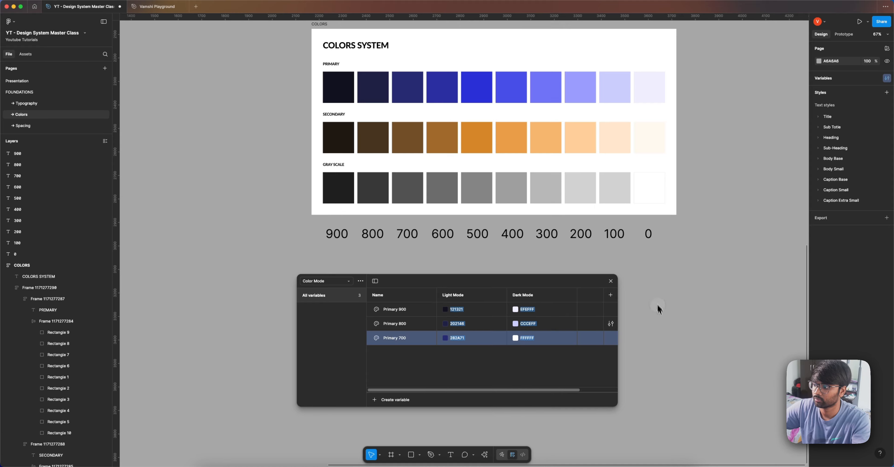
Sample the Dark Mode value of Primary 700 from the third-lightest primary swatch, 9A9DFE
left_click(515, 337)
left_click(522, 384)
left_click(572, 92)
Duplicate Primary 700 as Primary 600 and sample its Light Mode value from the fourth-darkest primary swatch, 2B2FA1
right_click(476, 343)
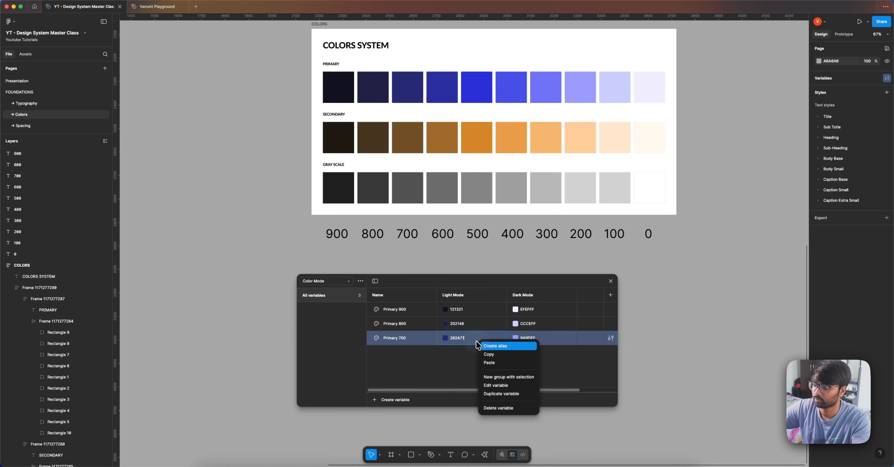
left_click(499, 393)
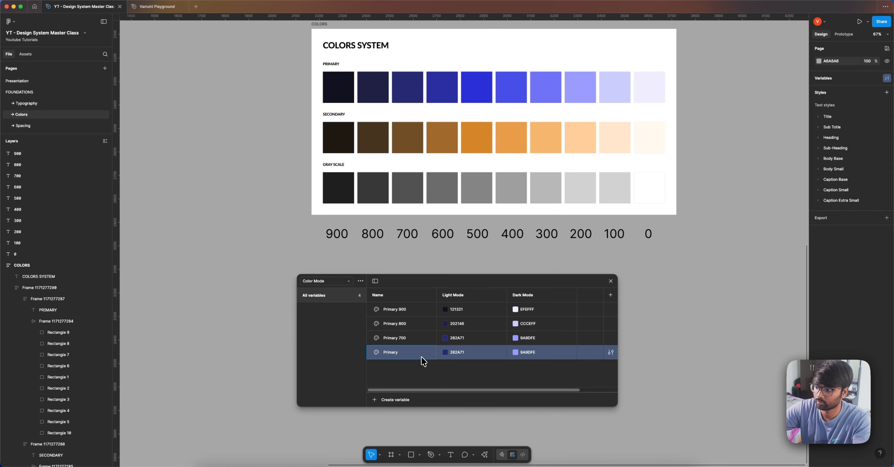
left_click(446, 353)
left_click(452, 389)
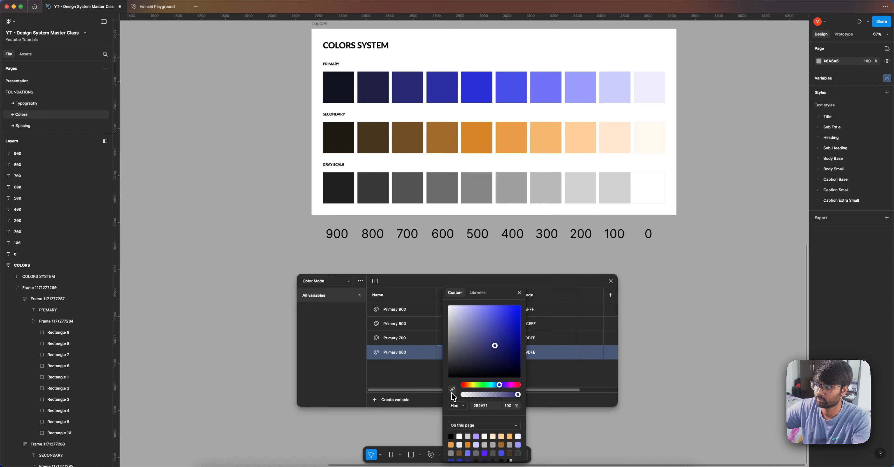
left_click(438, 99)
left_click(624, 237)
Sample the Dark Mode value of Primary 600 from the fourth-lightest primary swatch
left_click(516, 352)
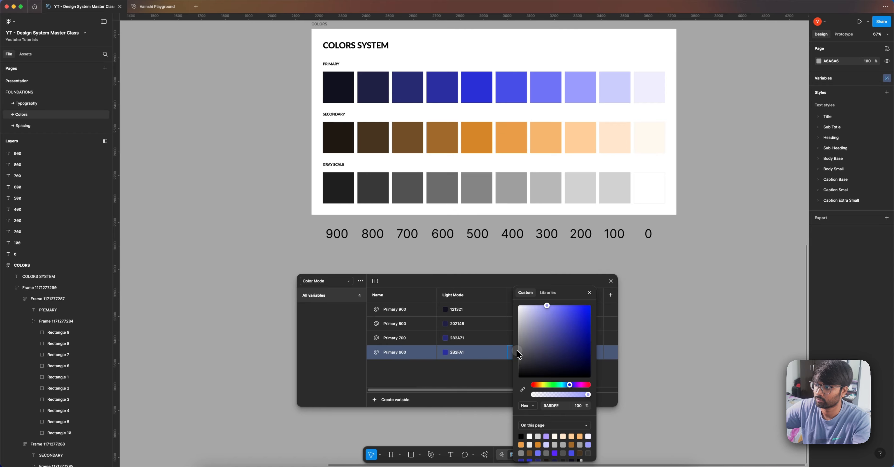
left_click(522, 391)
left_click(554, 89)
left_click(599, 159)
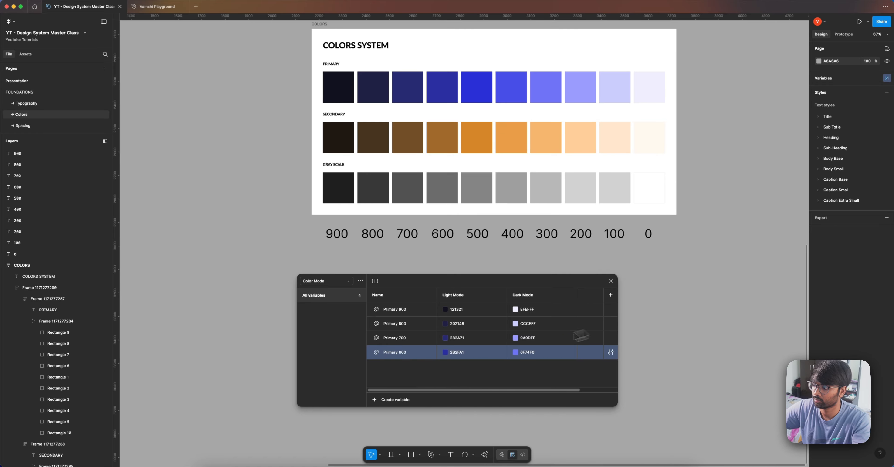
Duplicate Primary 600 as Primary 500 and sample its Light Mode value from the fifth-darkest primary swatch, 2A30D7
right_click(487, 353)
left_click(505, 402)
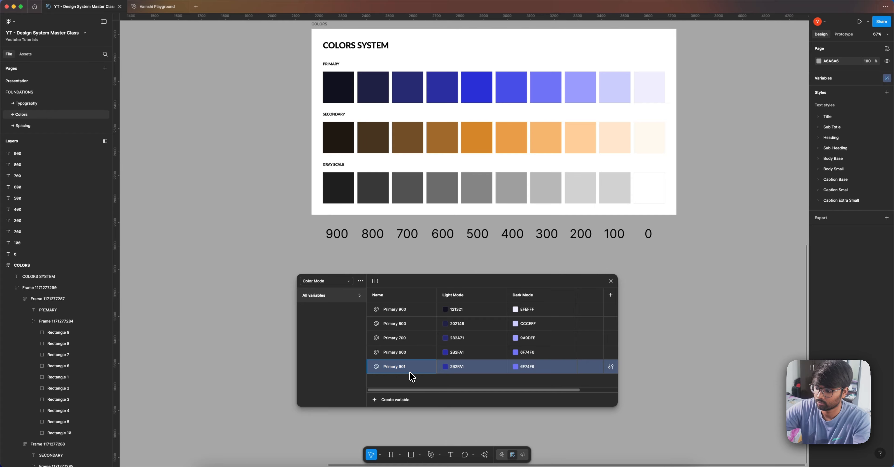
left_click(452, 370)
left_click(452, 389)
left_click(476, 87)
Sample the Dark Mode value of Primary 500 from the fifth-lightest primary swatch, 494FE9
left_click(516, 367)
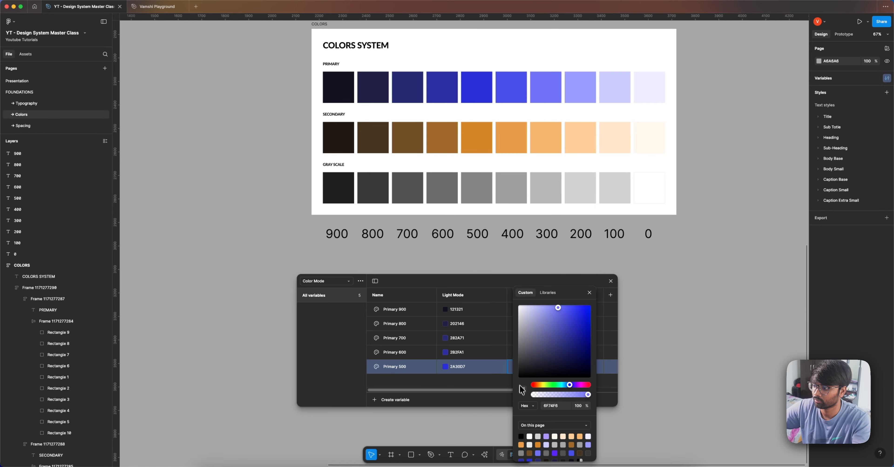
left_click(522, 390)
left_click(516, 93)
left_click(677, 292)
Move the variables window clear of the color palette and make it taller
left_click_drag(557, 283, 344, 222)
left_click_drag(307, 345, 307, 408)
left_click_drag(453, 280, 570, 413)
Duplicate the Primary 500 variable and name the copy Primary 400
right_click(208, 307)
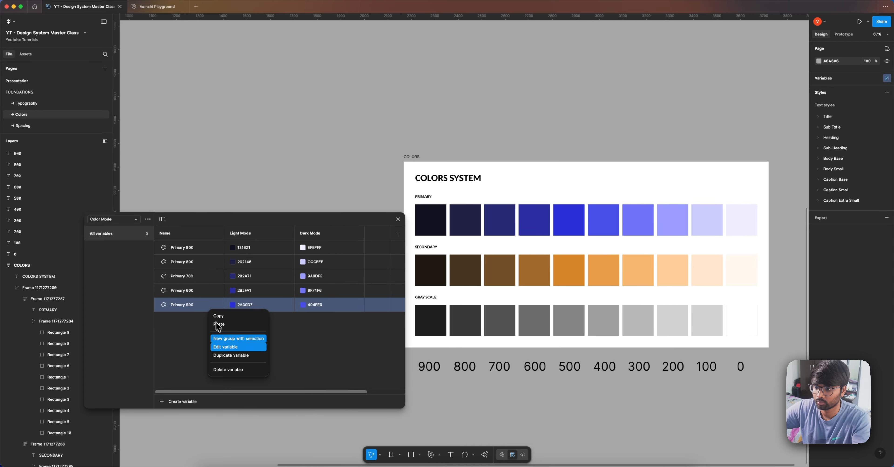
left_click(228, 355)
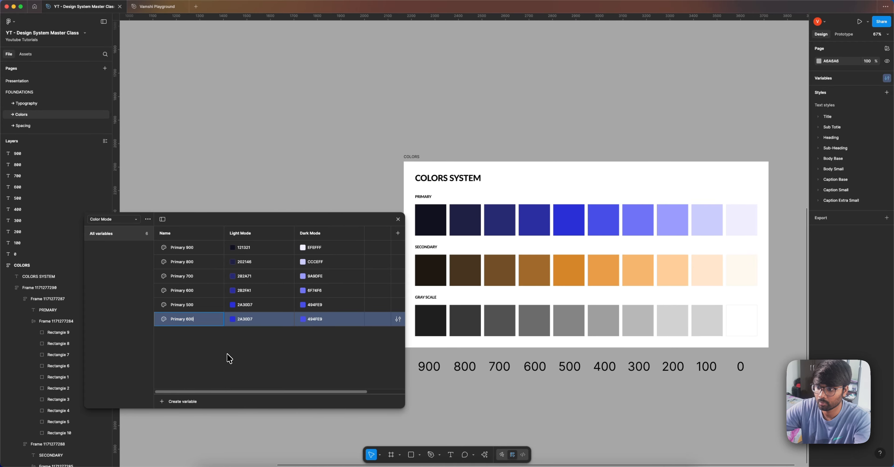
left_click(245, 360)
left_click(235, 322)
double_click(190, 322)
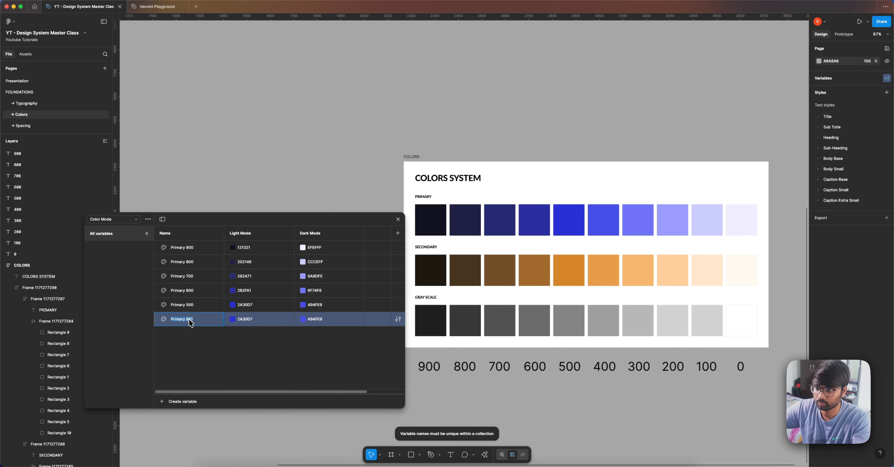
type("400")
key("Return")
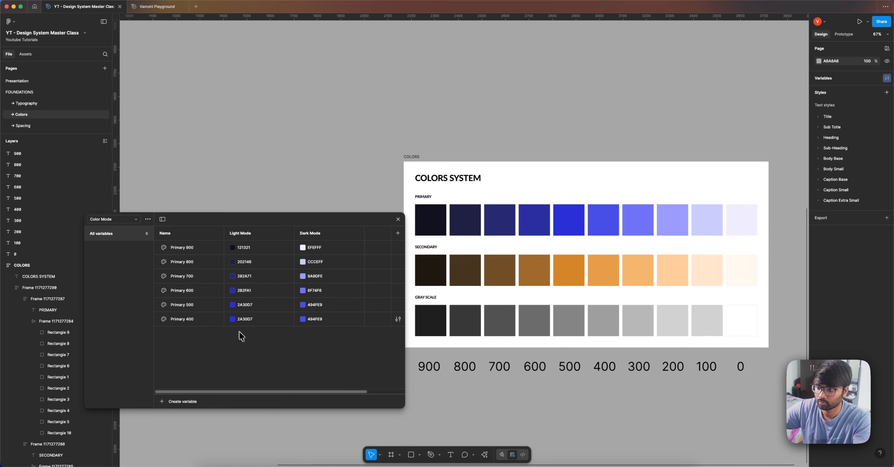
Sample Primary 400's Light Mode value from the primary 400 swatch, 494FE9, and its Dark Mode value from the 500 swatch, 2A30D7
left_click(232, 319)
left_click(240, 389)
left_click(604, 222)
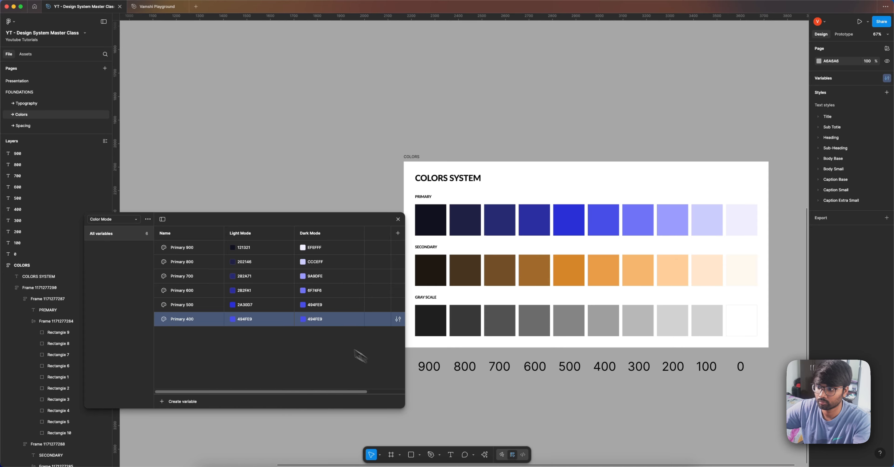
left_click(303, 319)
left_click(309, 389)
left_click(569, 222)
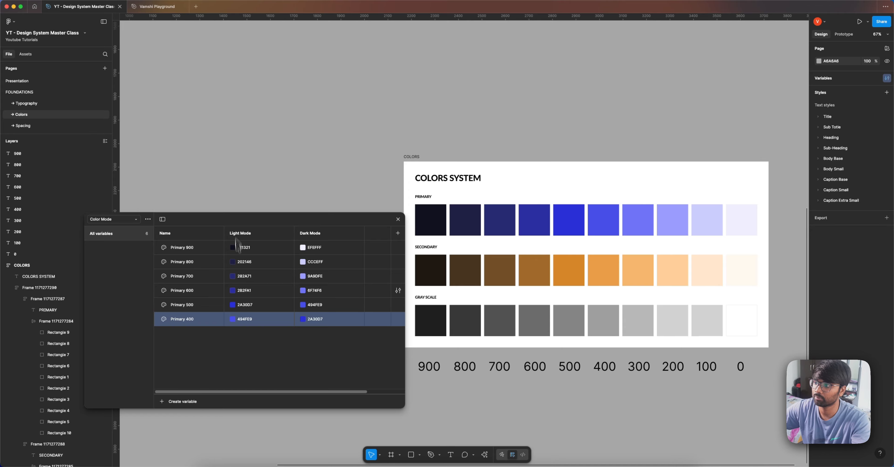
Duplicate Primary 400 as Primary 300 and sample its Light Mode value from the primary 300 swatch, 6F74F6
right_click(205, 325)
left_click(227, 359)
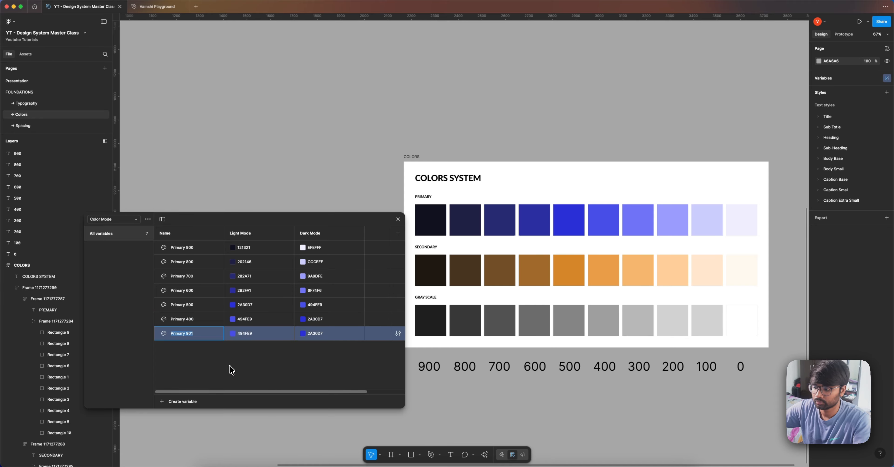
left_click(232, 366)
left_click(233, 334)
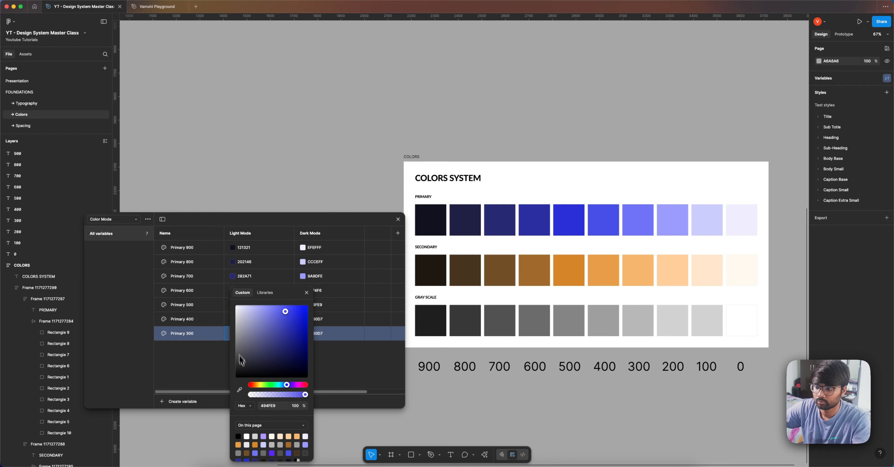
left_click(240, 390)
left_click(636, 219)
key("Escape")
Sample the Dark Mode value of Primary 300 from the primary 600 swatch, 2B2FA1
left_click(303, 333)
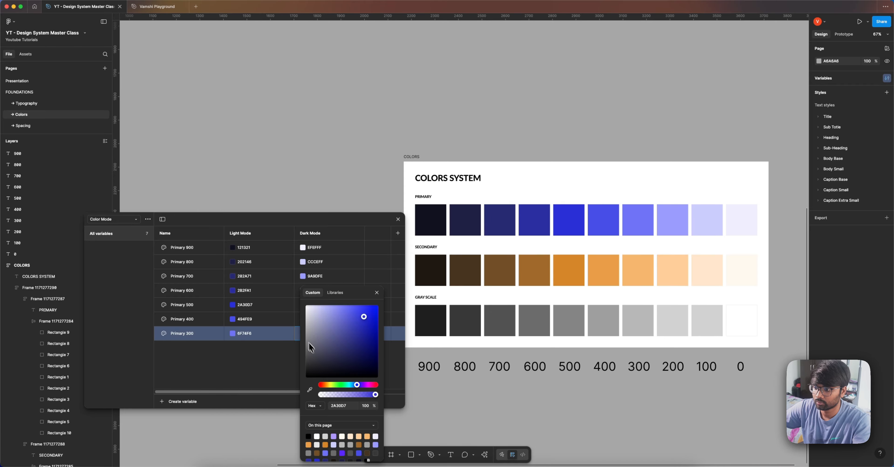
left_click(311, 389)
left_click(547, 225)
key("Escape")
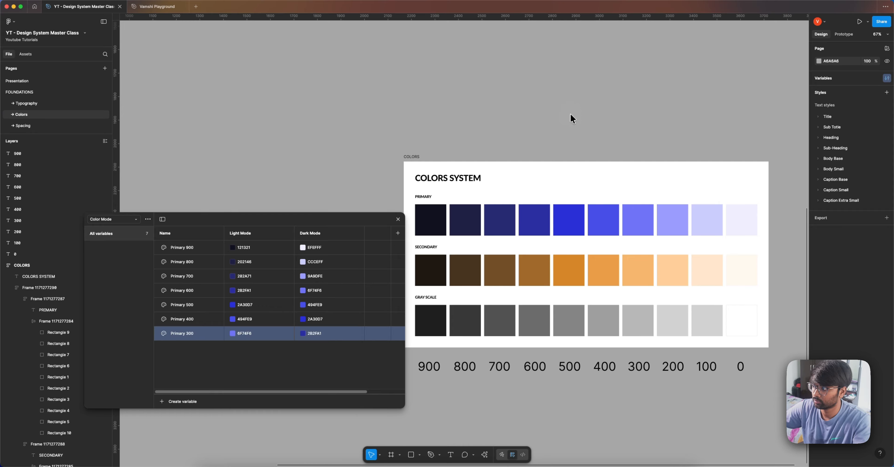
Duplicate Primary 300 as Primary 200 and sample its Light Mode value from the primary 200 swatch, 9A9DFE
right_click(210, 337)
left_click(229, 379)
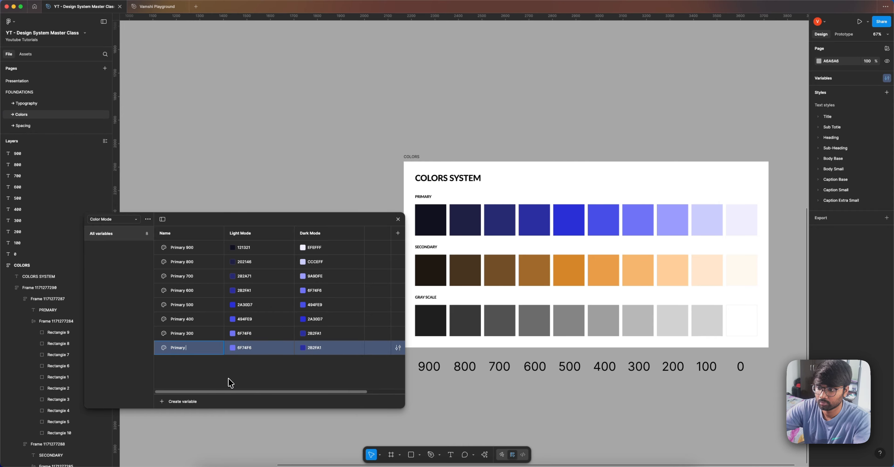
left_click(228, 378)
left_click(232, 347)
left_click(239, 389)
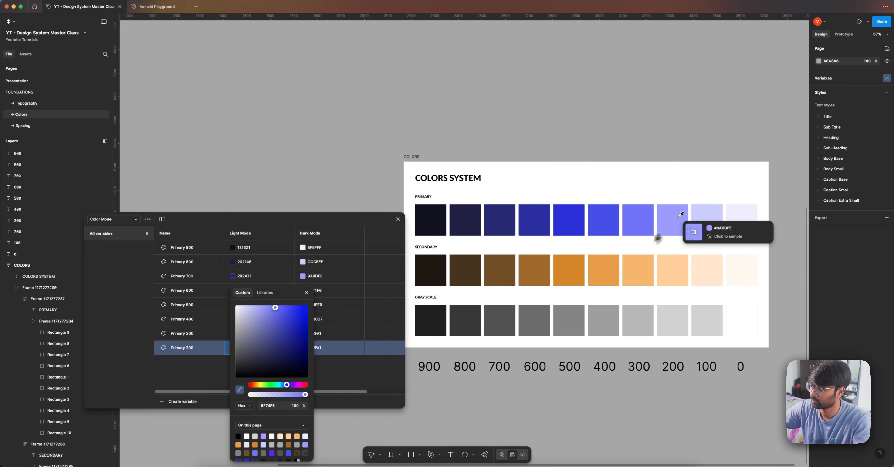
left_click(679, 214)
left_click(654, 110)
Sample the Dark Mode value of Primary 200 from the primary 700 swatch, 282A71
left_click(302, 348)
left_click(310, 389)
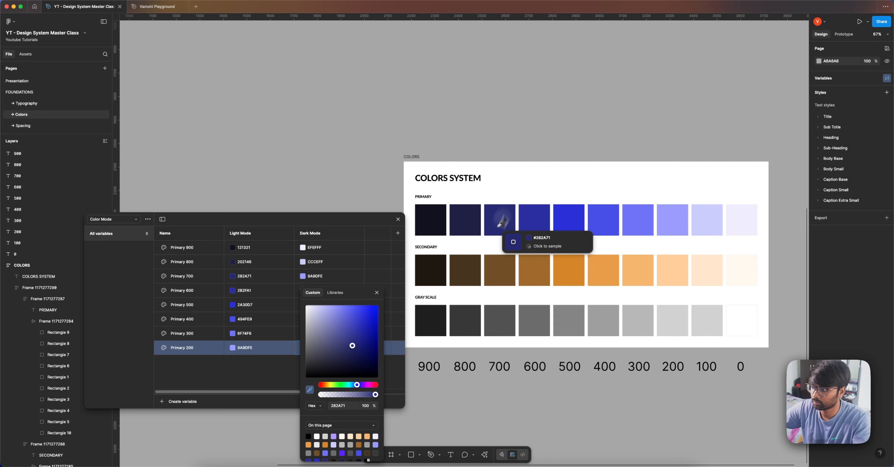
left_click(500, 220)
key("Escape")
Duplicate Primary 200 as Primary 100 and sample its Light Mode value from the primary 100 swatch, CCCEFF
right_click(271, 350)
left_click(293, 401)
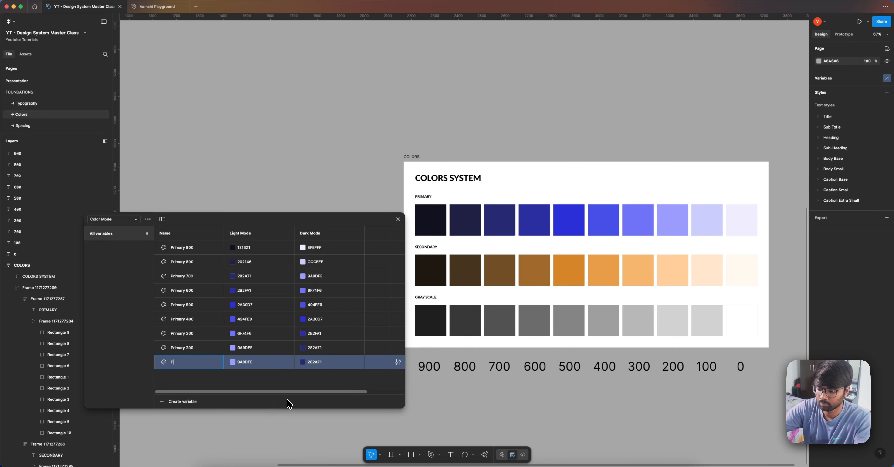
type("100")
key("Return")
left_click(232, 362)
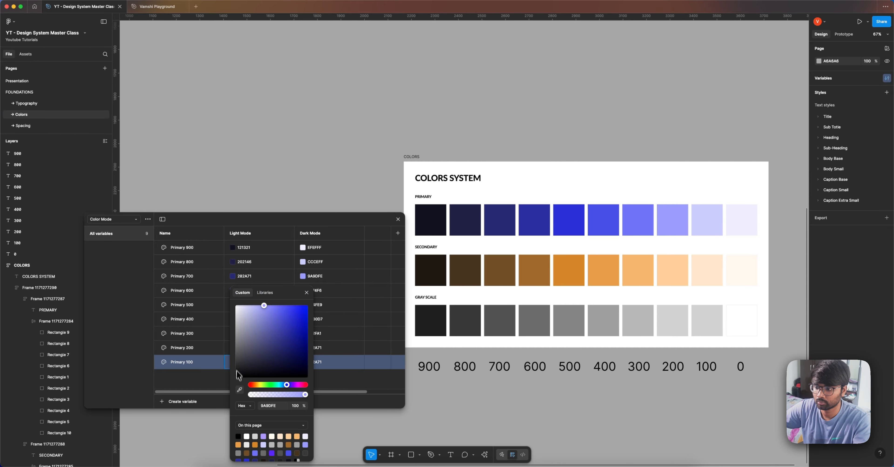
left_click(239, 389)
left_click(707, 219)
left_click(714, 111)
Sample the Dark Mode value of Primary 100 from the primary 800 swatch, 202146
left_click(303, 361)
left_click(310, 389)
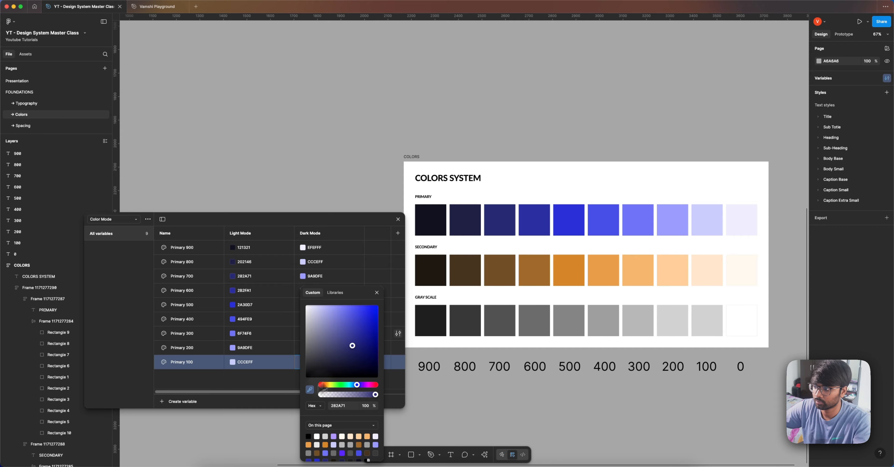
left_click(465, 220)
Duplicate the Primary 100 variable and name the copy Primary 0
right_click(269, 362)
left_click(280, 412)
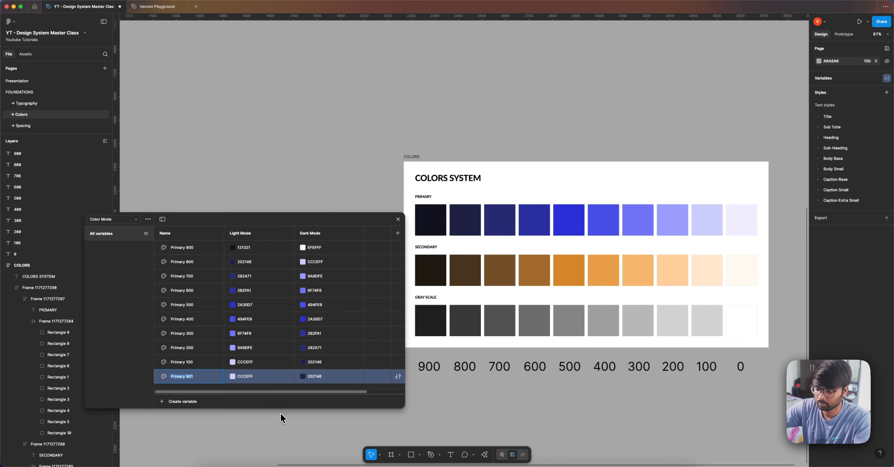
key("BackSpace")
key("BackSpace")
key("BackSpace")
type("0")
key("Return")
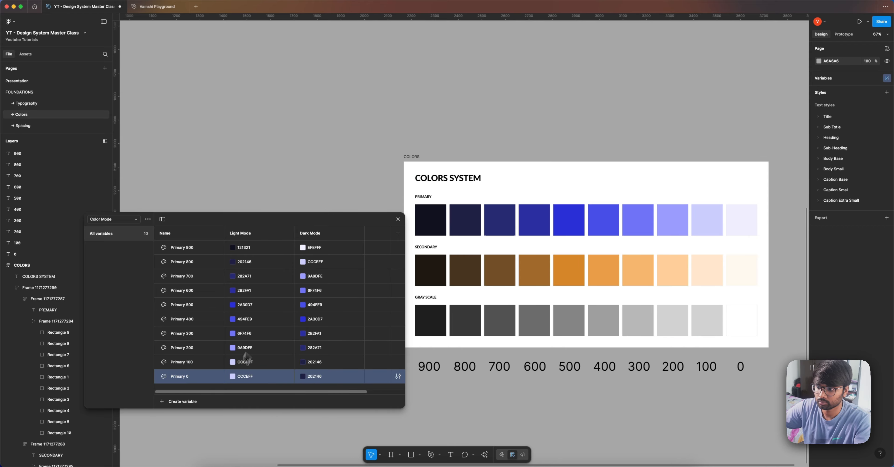
Sample Primary 0's Light Mode value from the lightest primary swatch, EFEFFF, and its Dark Mode value from the darkest, 121321
left_click(233, 376)
left_click(240, 389)
left_click(735, 223)
left_click(303, 376)
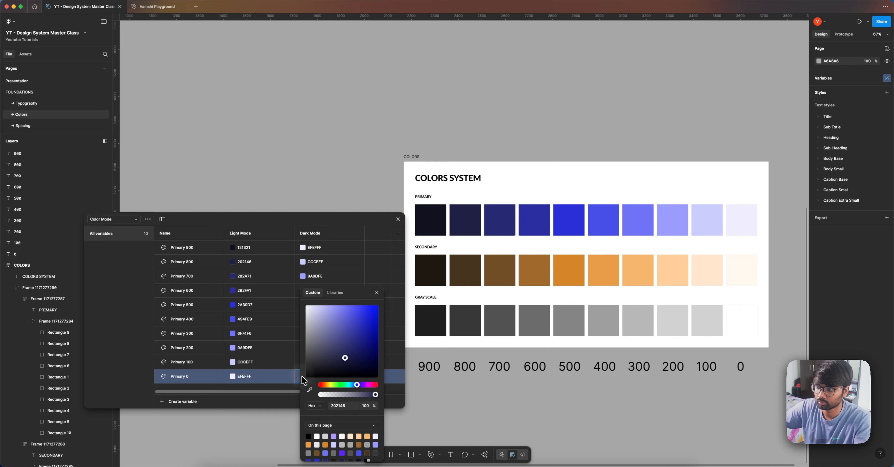
left_click(310, 389)
left_click(430, 222)
left_click(460, 163)
Duplicate Primary 0 as Secondary 900 and sample its Light Mode value from the darkest secondary swatch, 211A12
left_click_drag(283, 217, 269, 68)
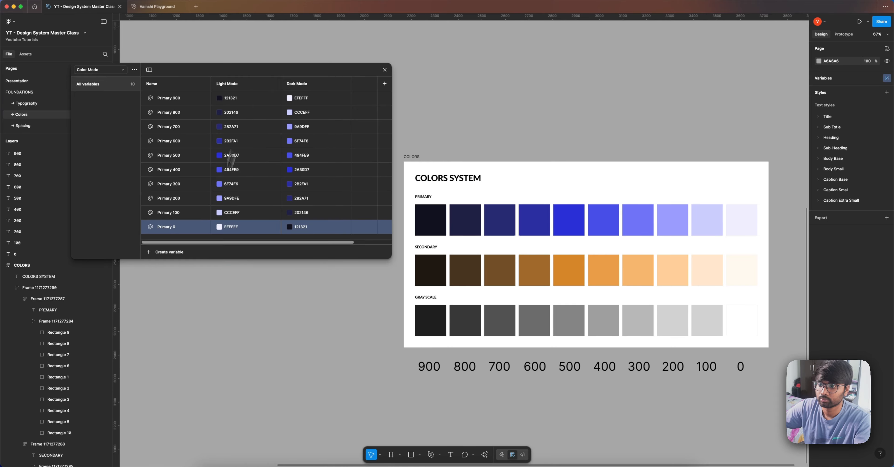
left_click_drag(199, 259, 202, 419)
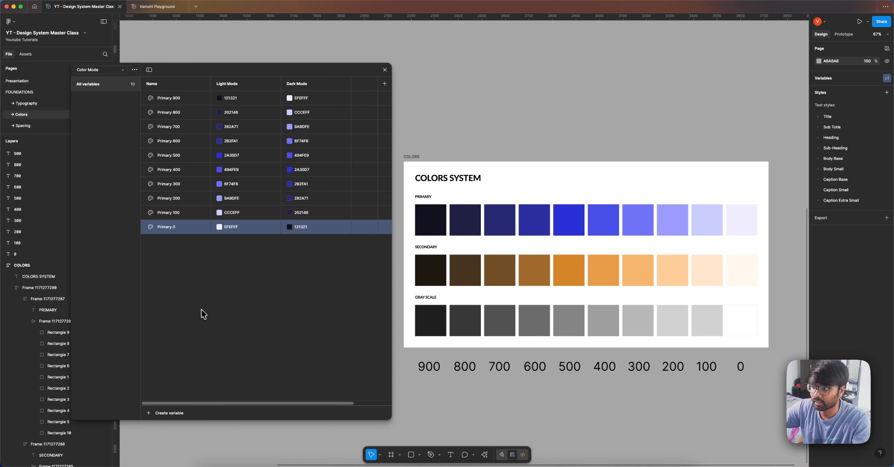
right_click(189, 238)
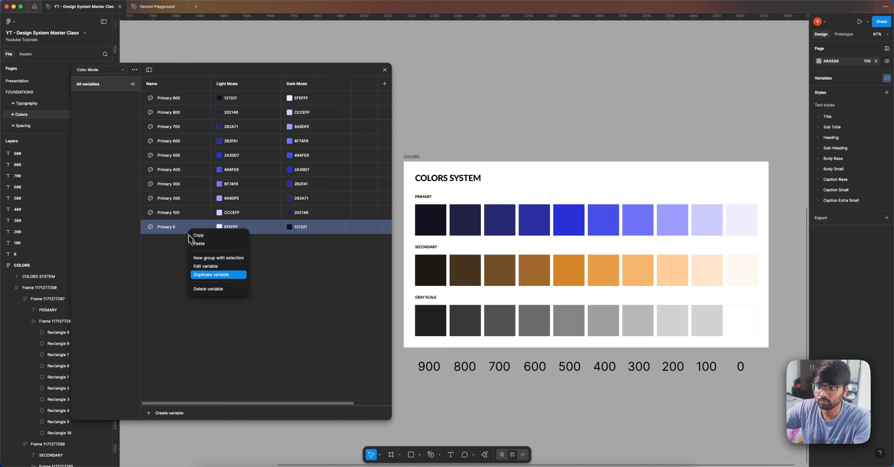
left_click(204, 277)
type("Secondary 900")
left_click(219, 241)
left_click(226, 349)
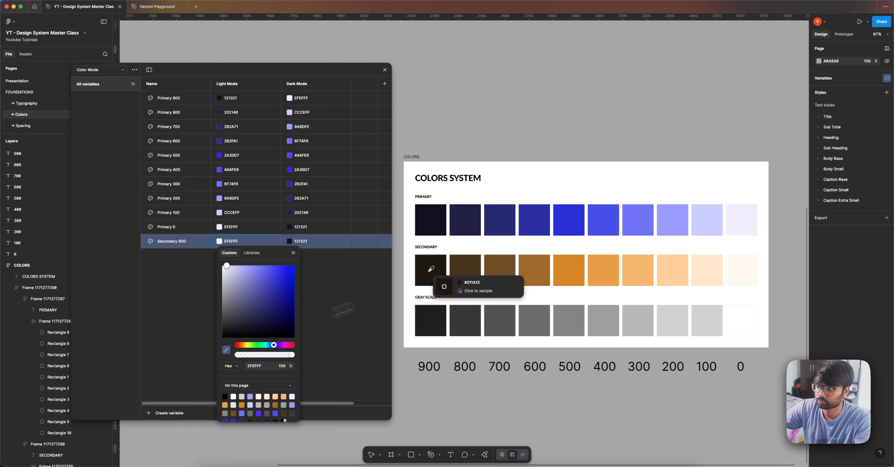
left_click(430, 270)
Sample the Dark Mode value of Secondary 900 from the lightest secondary swatch, FFF8EF
left_click(289, 241)
left_click(296, 350)
left_click(737, 269)
Duplicate Secondary 900 as Secondary 800 and sample its Light Mode value from the secondary 800 swatch, 463420
right_click(256, 240)
left_click(278, 294)
type("Secon")
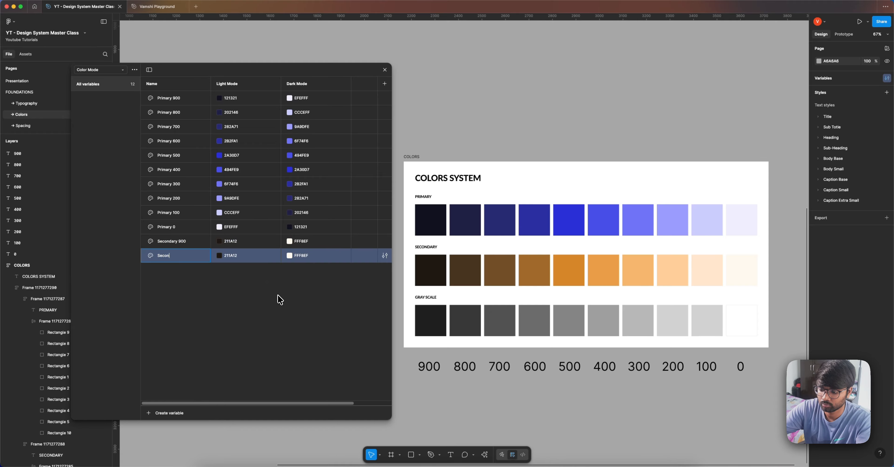
type("dary 800")
left_click(219, 256)
left_click(226, 364)
left_click(465, 270)
Sample the Dark Mode value of Secondary 800 from the secondary 100 swatch, FFE7CC
left_click(289, 256)
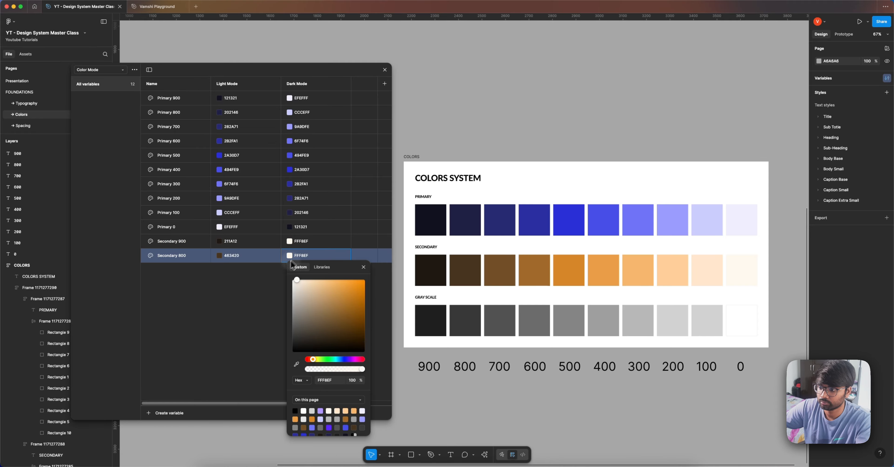
left_click(296, 364)
left_click(707, 271)
Duplicate the Secondary 800 variable and name the copy Secondary 700
right_click(194, 256)
left_click(212, 305)
key("BackSpace")
key("BackSpace")
key("BackSpace")
type("700")
left_click(212, 304)
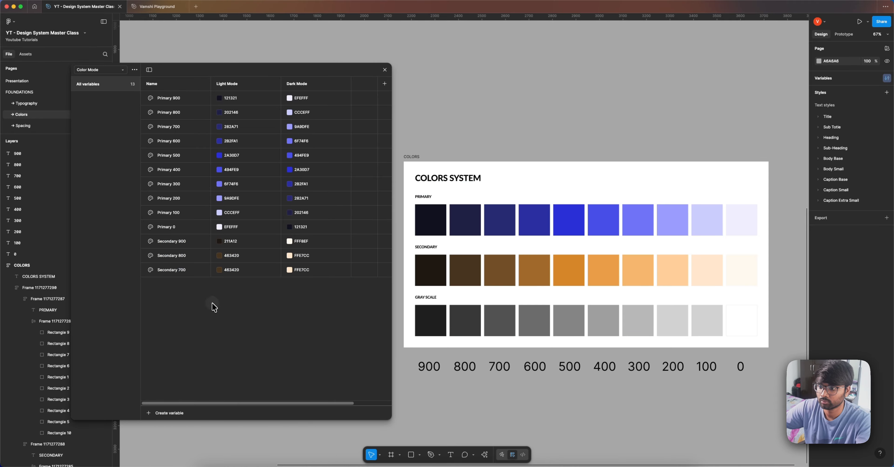
Sample Secondary 700's Light Mode value from the secondary 700 swatch, 714F28, and its Dark Mode value from the 200 swatch, FECF9A
left_click(219, 269)
left_click(226, 379)
left_click(496, 274)
left_click(289, 270)
left_click(296, 378)
left_click(672, 270)
Duplicate Secondary 700 as Secondary 600 and sample its Light Mode value from the secondary 600 swatch, A16A2B
right_click(195, 270)
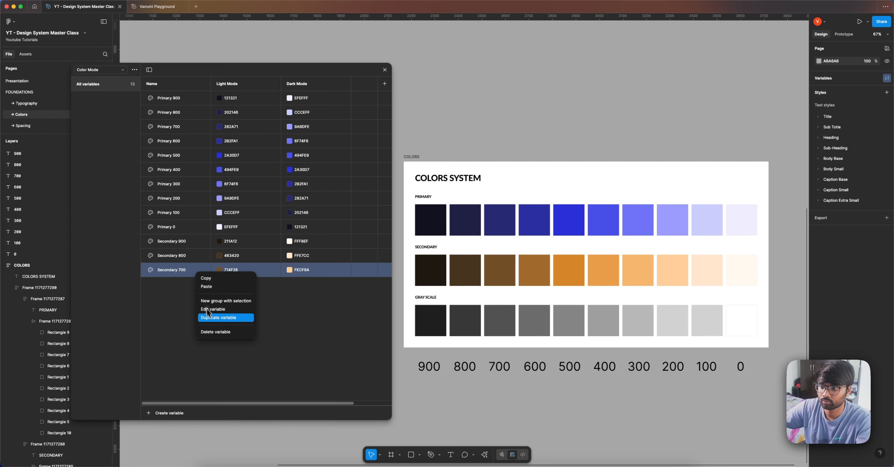
left_click(213, 319)
type("Secondary 600")
left_click(219, 284)
left_click(227, 393)
left_click(534, 270)
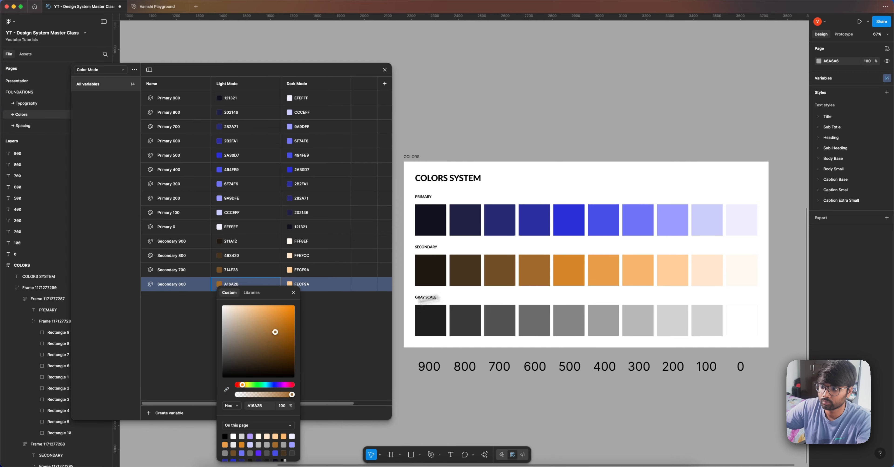
Sample the Dark Mode value of Secondary 600 from the secondary 300 swatch, F6B76F
left_click(290, 284)
left_click(296, 372)
left_click(637, 270)
Duplicate Secondary 600 as Secondary 500 and sample its Light Mode value from the secondary 500 swatch, D7862A
right_click(194, 284)
left_click(213, 327)
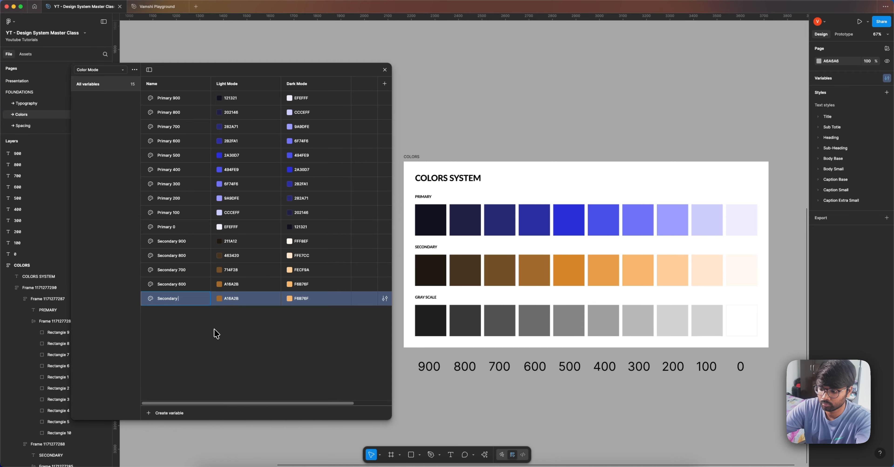
type("500")
key("Return")
left_click(219, 299)
left_click(226, 389)
left_click(576, 278)
Sample the Dark Mode value of Secondary 500 from the secondary 400 swatch, E99E49
left_click(289, 298)
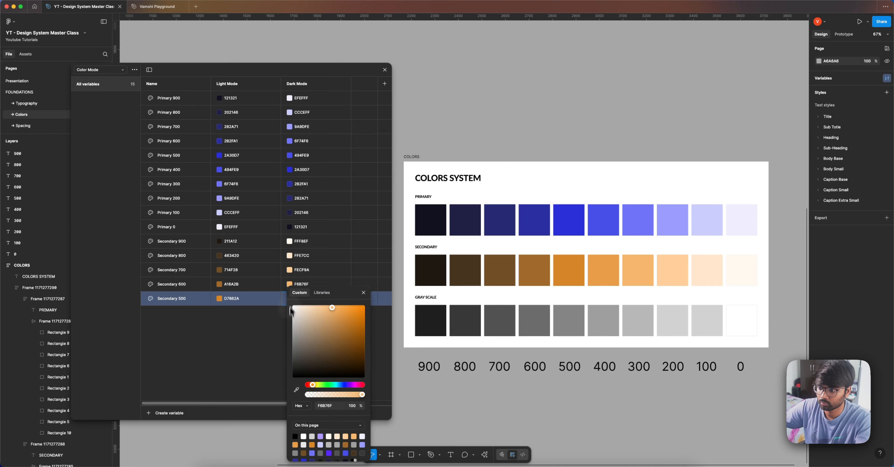
left_click(297, 389)
left_click(599, 272)
Duplicate Secondary 500 as Secondary 400 and sample its Light Mode value from the secondary 400 swatch, E99E49
right_click(204, 298)
left_click(221, 346)
type("Secondary")
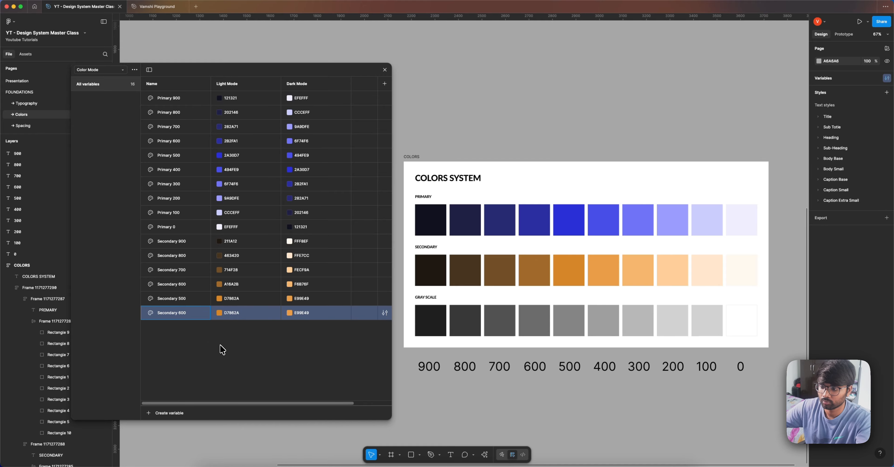
double_click(186, 313)
type("Secondary")
left_click(219, 313)
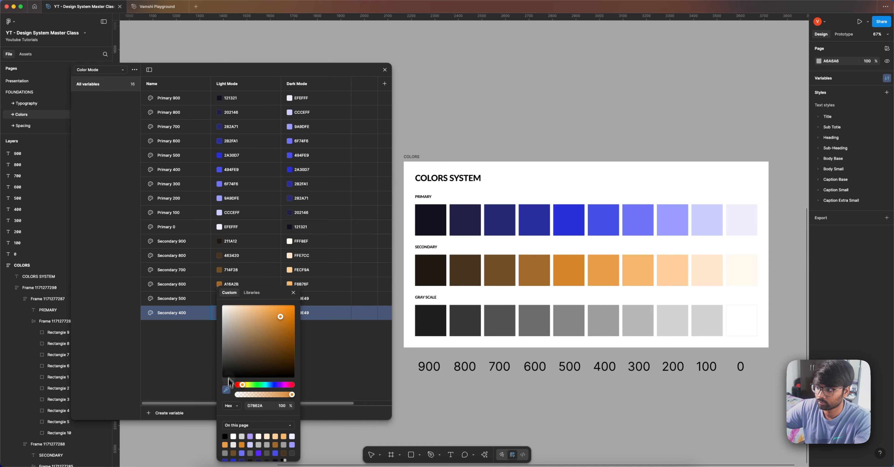
left_click(226, 389)
left_click(592, 278)
Sample the Dark Mode value of Secondary 400 from the secondary 500 swatch, D7862A
left_click(289, 312)
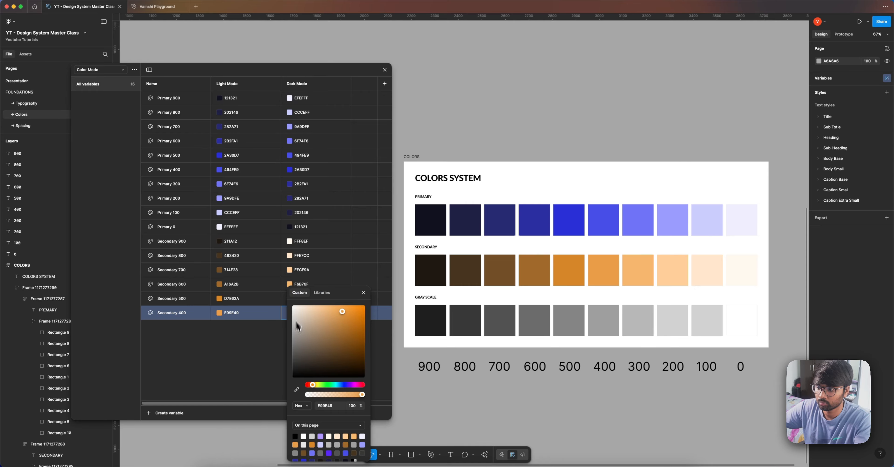
left_click(297, 390)
left_click(569, 274)
Duplicate Secondary 400 as Secondary 300 and sample its Light Mode value from the secondary 300 swatch, F6B76F
right_click(212, 314)
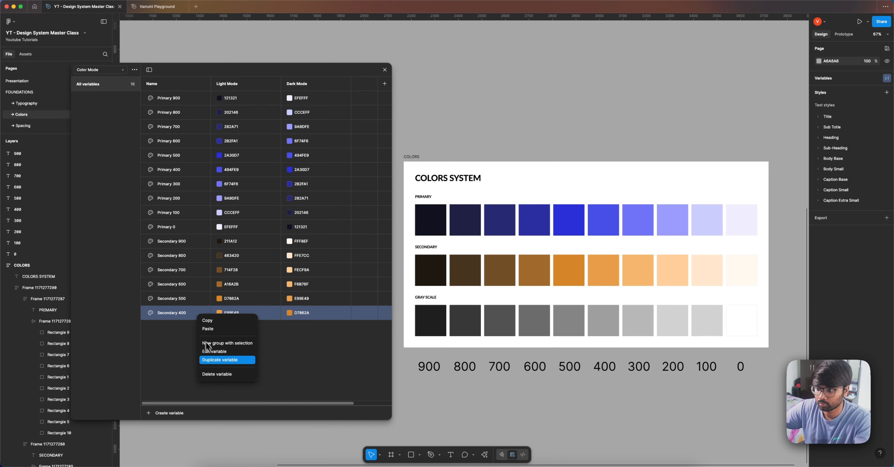
left_click(215, 360)
left_click(219, 327)
left_click(226, 389)
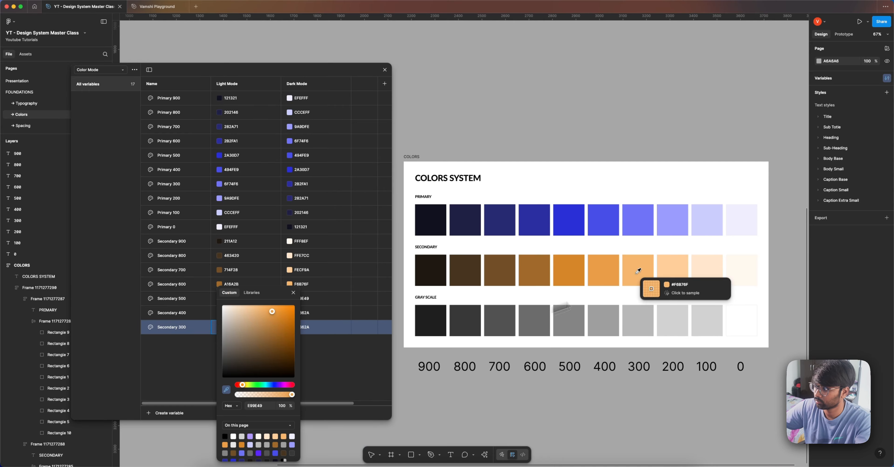
left_click(639, 270)
Sample the Dark Mode value of Secondary 300 from the secondary 600 swatch, A16A2B
left_click(289, 327)
left_click(296, 390)
left_click(530, 277)
Duplicate Secondary 300 as Secondary 200 and sample its Light Mode value from the secondary 200 swatch, FECF9A
right_click(183, 328)
left_click(205, 371)
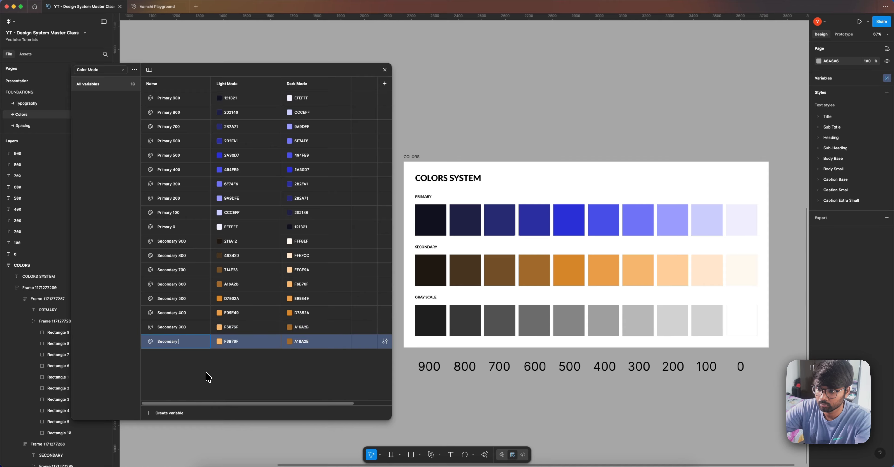
left_click(219, 342)
left_click(226, 390)
left_click(673, 270)
left_click(293, 292)
Sample the Dark Mode value of Secondary 200 from the secondary 700 swatch, 714F28
left_click(289, 341)
left_click(296, 390)
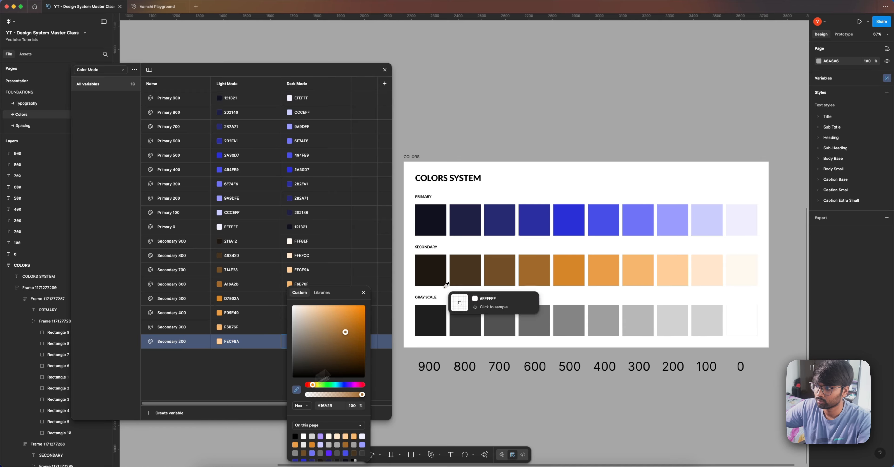
left_click(500, 270)
Duplicate the Secondary 200 variable and name the copy Secondary 100
right_click(202, 341)
left_click(224, 388)
type("Secondary 100")
key("Return")
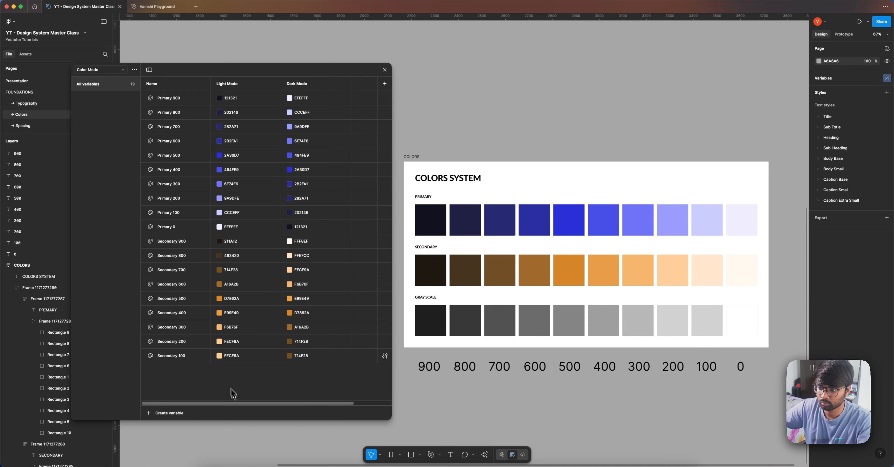
Sample Secondary 100's Light Mode value FFE7CC from the secondary 100 swatch and Dark Mode value 463420 from the 800 swatch
left_click(219, 356)
left_click(226, 390)
left_click(706, 270)
left_click(289, 356)
left_click(465, 270)
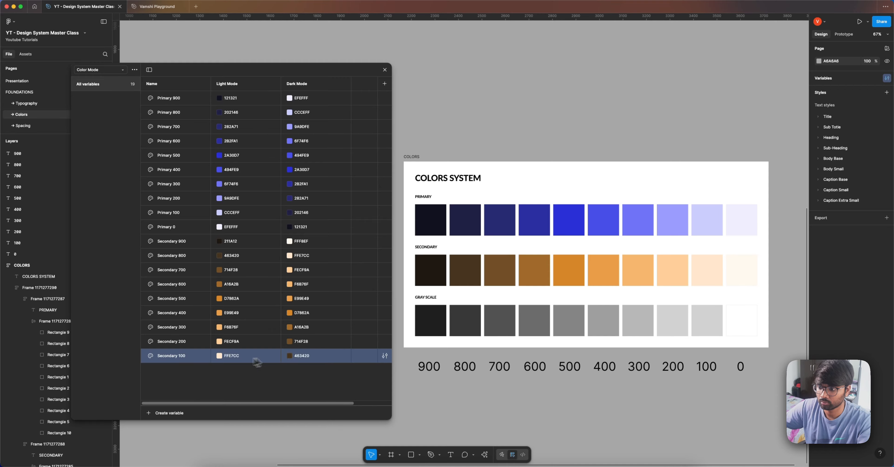
Duplicate the Secondary 100 variable and name the copy Secondary 0
right_click(255, 358)
left_click(263, 402)
type("0")
key("Return")
Sample Secondary 0's Light Mode value FFF8EF from the secondary 0 swatch and Dark Mode value 211A12 from the 900 swatch
left_click(219, 370)
left_click(227, 389)
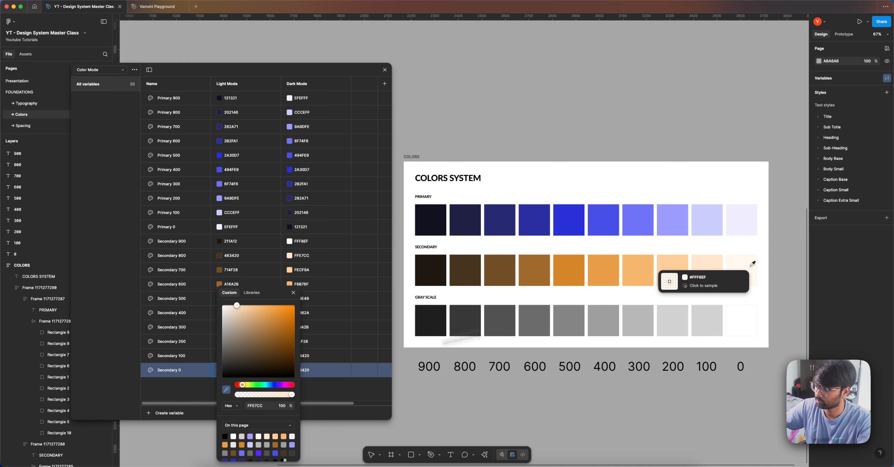
left_click(742, 270)
left_click(289, 369)
left_click(296, 390)
left_click(430, 270)
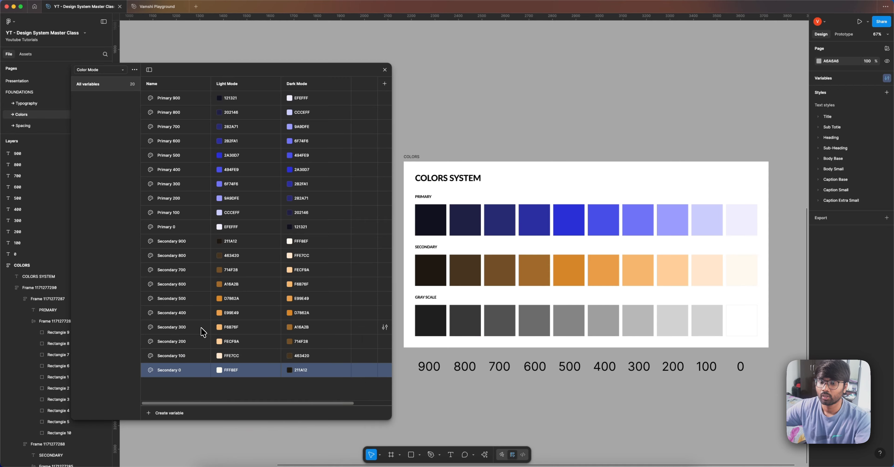
Create a color variable named Gray 900 and sample its Light Mode value from the gray 900 swatch, 1F1F1F
left_click(172, 413)
left_click(171, 426)
type("Gray 900")
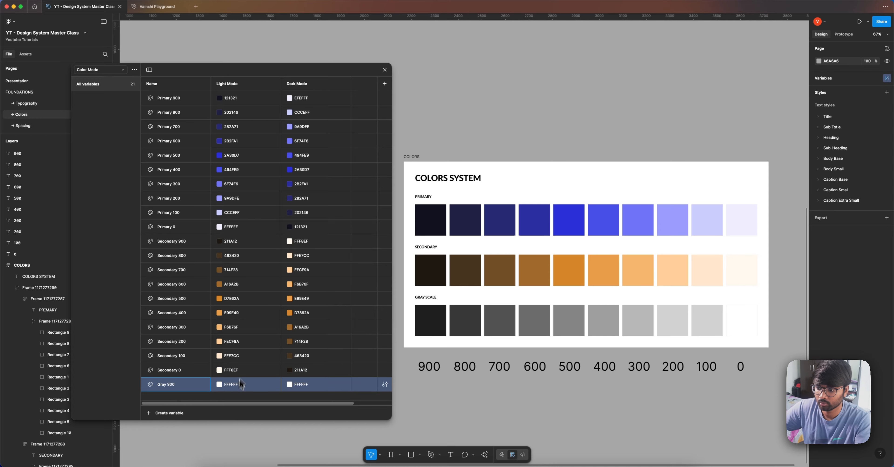
left_click(219, 384)
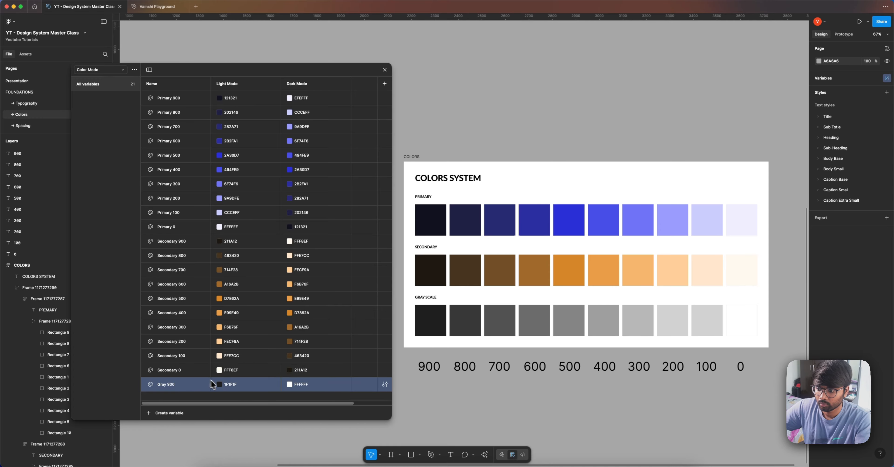
Make three duplicates of the Gray 900 variable
right_click(187, 385)
left_click(204, 430)
right_click(187, 395)
left_click(205, 440)
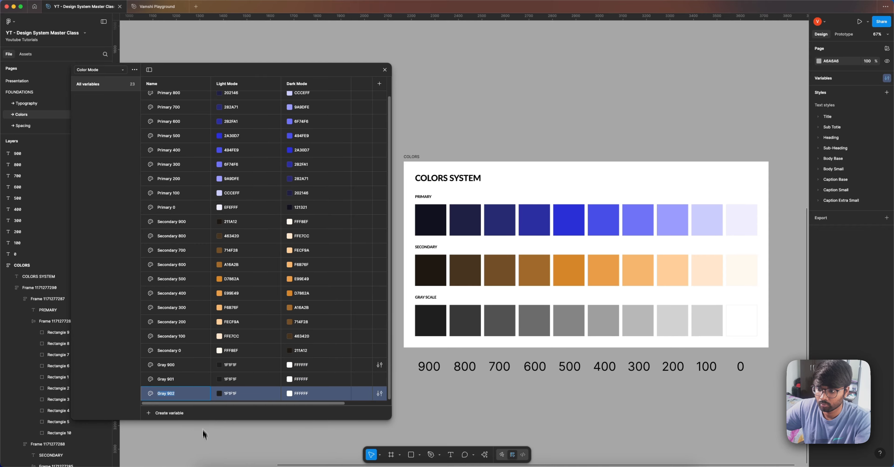
right_click(187, 394)
left_click(204, 441)
Rename the first Gray 900 copy Gray 800 and sample its Light Mode value from the gray 800 swatch, 383838
double_click(176, 366)
left_click(219, 365)
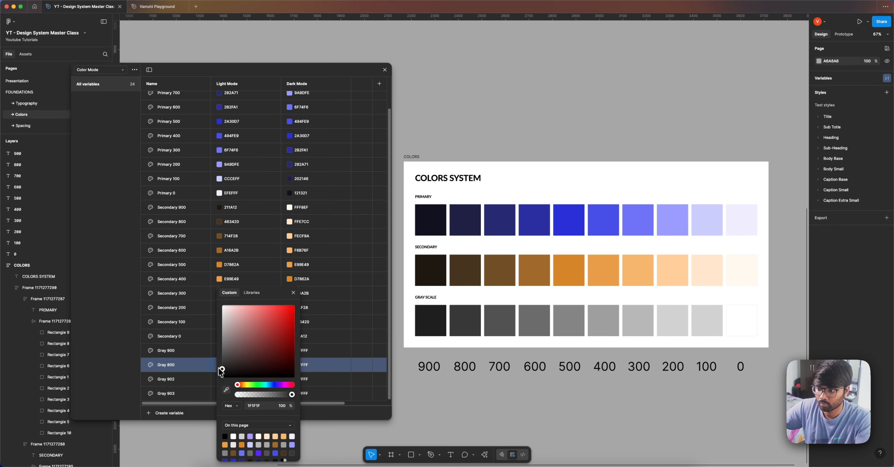
left_click(224, 386)
left_click(460, 322)
Rename the second Gray 900 copy Gray 700 and sample its Light Mode value from the gray 700 swatch, 525252
double_click(175, 380)
key("BackSpace")
left_click(220, 379)
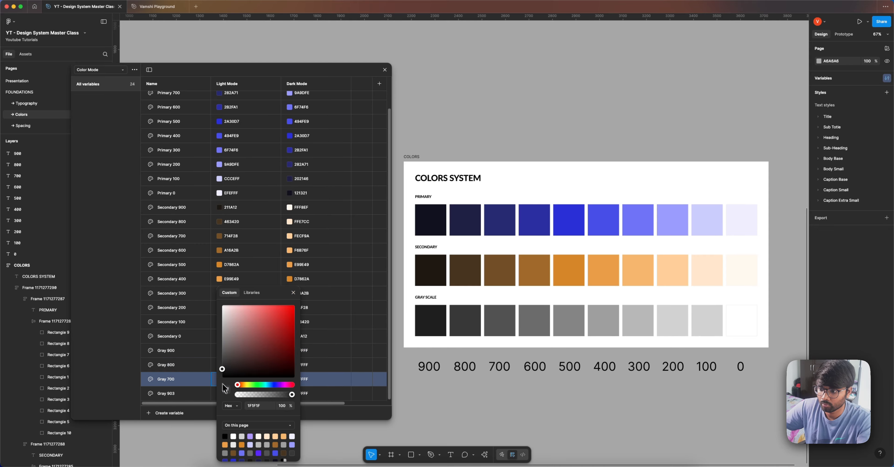
left_click(224, 387)
left_click(496, 323)
Rename the third Gray 900 copy Gray 600 and sample its Light Mode value from the gray 600 swatch, 6B6B6B
left_click(176, 393)
type("600")
left_click(219, 393)
left_click(223, 387)
left_click(531, 324)
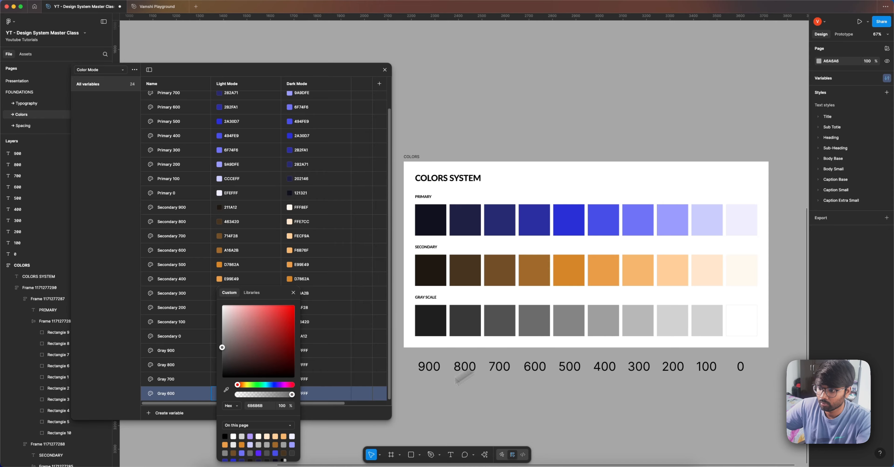
Create a color variable named Gray 500 and sample its Light Mode value from the gray 500 swatch, 858585
left_click(168, 413)
left_click(172, 425)
type("Gray 500")
left_click(219, 393)
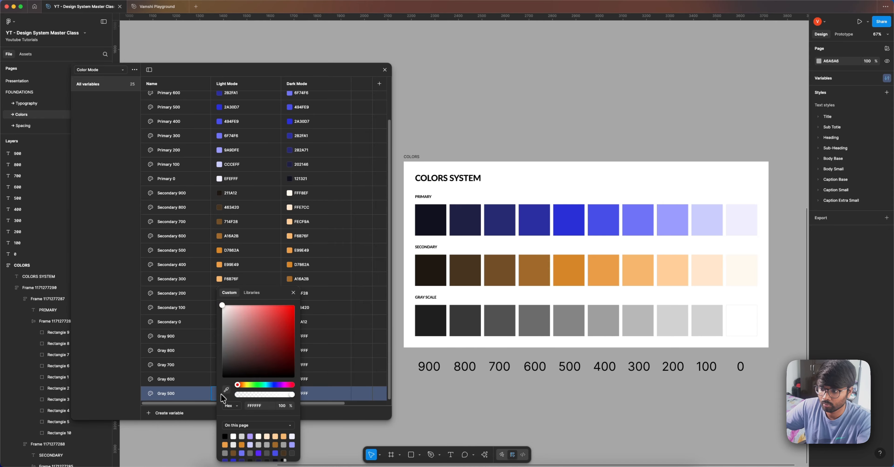
left_click(224, 388)
left_click(568, 323)
Make four duplicates of the Gray 500 variable
right_click(189, 393)
left_click(217, 429)
right_click(189, 394)
left_click(212, 437)
right_click(193, 394)
left_click(212, 438)
right_click(191, 395)
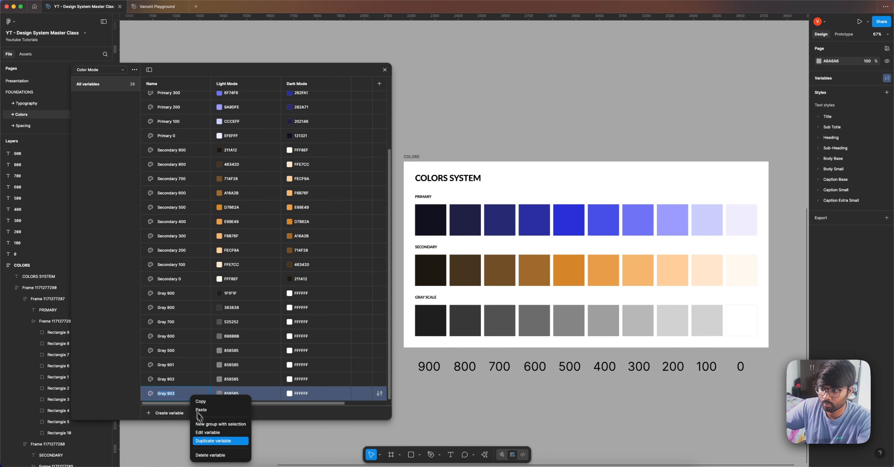
left_click(212, 439)
Rename the first Gray 500 copy Gray 400 and sample its Light Mode value from the gray 400 swatch, 9E9E9E
left_click(175, 353)
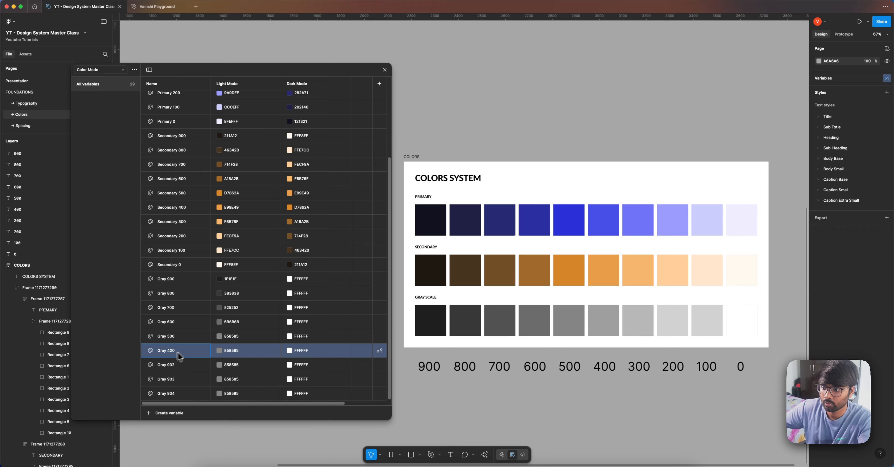
left_click(219, 351)
left_click(225, 390)
left_click(598, 326)
Rename the second Gray 500 copy Gray 300 and sample its Light Mode value from the gray 300 swatch, B8B8B8
double_click(179, 366)
type("Gray 300")
left_click(219, 365)
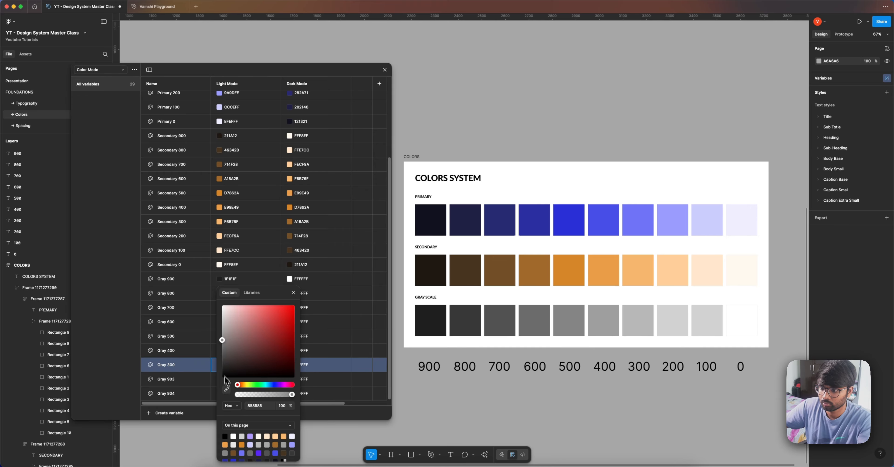
left_click(225, 390)
left_click(637, 327)
Rename the third Gray 500 copy Gray 200 and sample its Light Mode value from the gray 200 swatch, D1D1D1
double_click(178, 376)
key("BackSpace")
key("BackSpace")
left_click(219, 379)
left_click(226, 389)
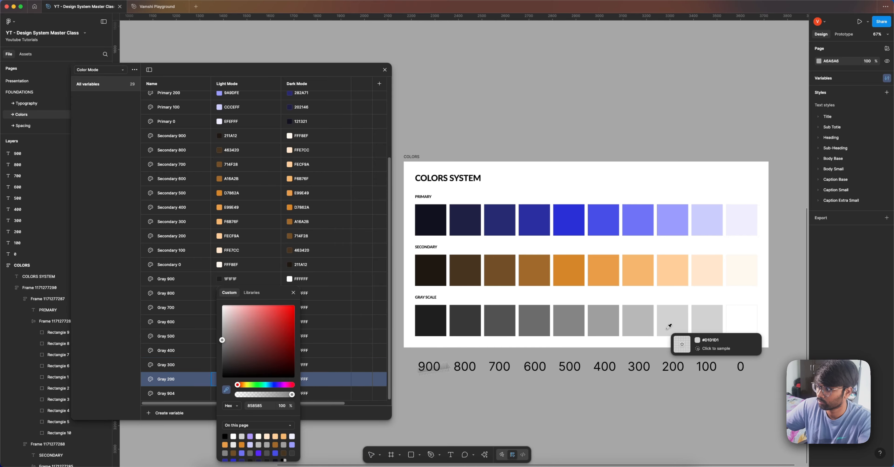
left_click(670, 326)
Turn the last gray copy and a duplicate of it into Gray 100 and Gray 0, with sampled Light Mode values D1D1D1 and FFFFFF
left_click(194, 392)
left_click(251, 413)
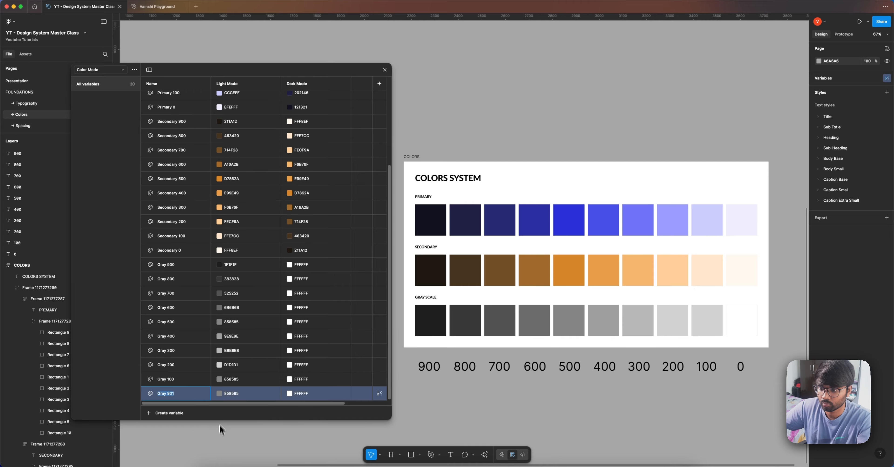
left_click(219, 393)
left_click(226, 389)
left_click(739, 325)
left_click(163, 394)
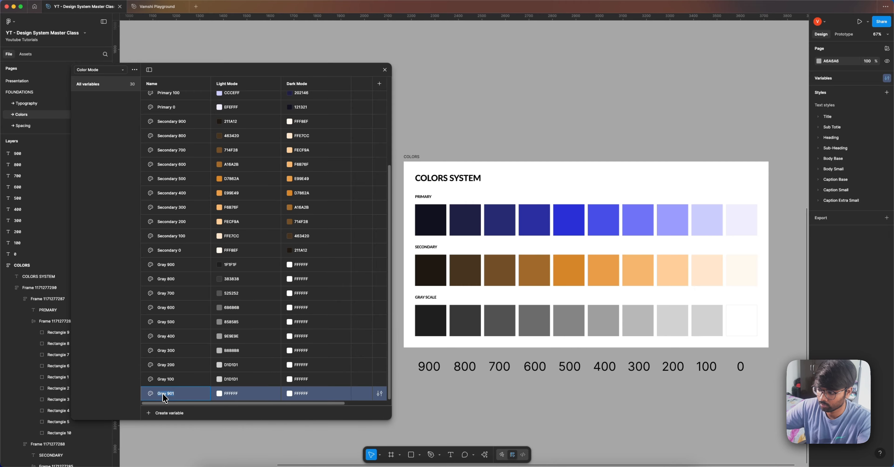
Sample the Dark Mode values of Gray 0 and Gray 100 from the gray 900 and 800 swatches, 1F1F1F and 383838
left_click(289, 393)
left_click(296, 390)
left_click(430, 326)
left_click(289, 379)
left_click(296, 390)
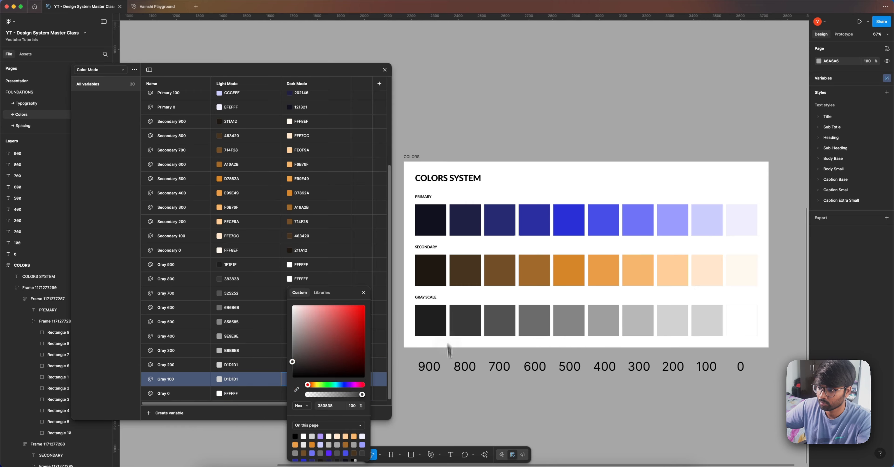
left_click(463, 326)
Sample the Dark Mode values of Gray 200 and Gray 300 from the gray 700 and 600 swatches, 525252 and 6B6B6B
left_click(290, 365)
left_click(296, 390)
left_click(493, 326)
left_click(289, 351)
left_click(296, 390)
left_click(534, 325)
Sample the Dark Mode values of Gray 400 and Gray 500 from the gray 500 and 400 swatches, 858585 and 9E9E9E
left_click(289, 336)
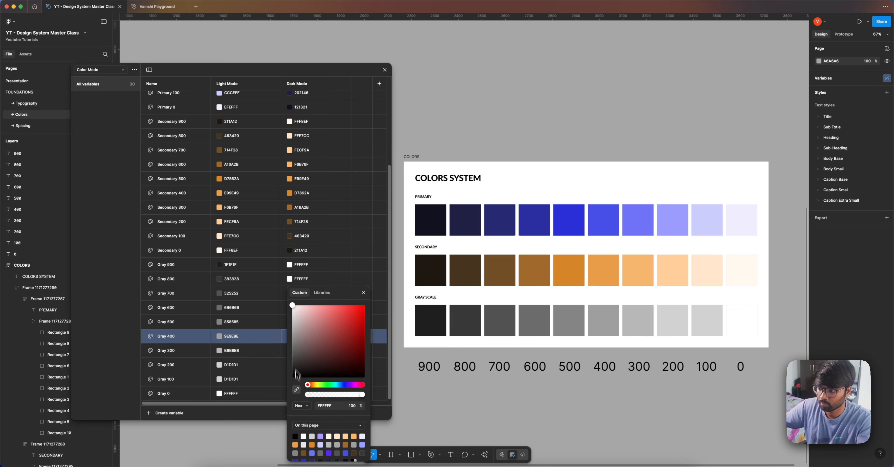
left_click(296, 390)
left_click(569, 325)
left_click(289, 322)
left_click(297, 390)
left_click(605, 324)
Sample the Dark Mode values of Gray 600 and Gray 700 from the gray 300 and 200 swatches, B8B8B8 and D1D1D1
left_click(290, 307)
left_click(296, 389)
left_click(626, 325)
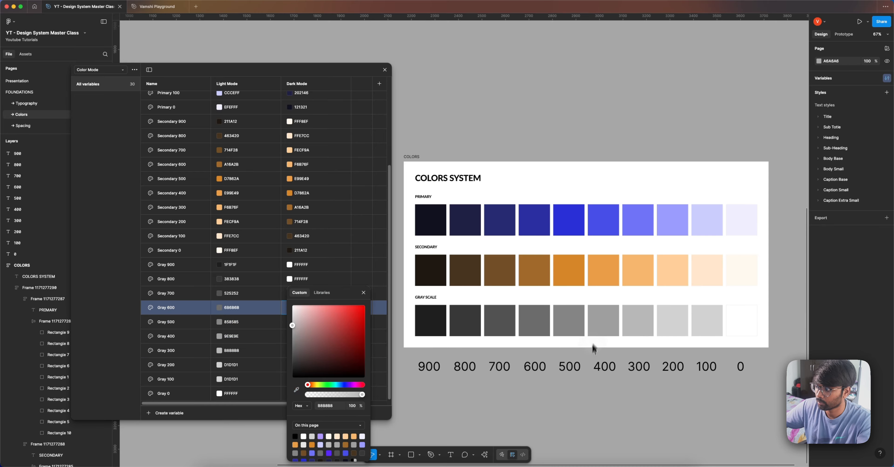
left_click(289, 293)
left_click(296, 390)
left_click(667, 326)
Sample the Dark Mode value of Gray 800 from the gray 100 swatch, D1D1D1, and close the variables table
left_click(289, 279)
left_click(296, 388)
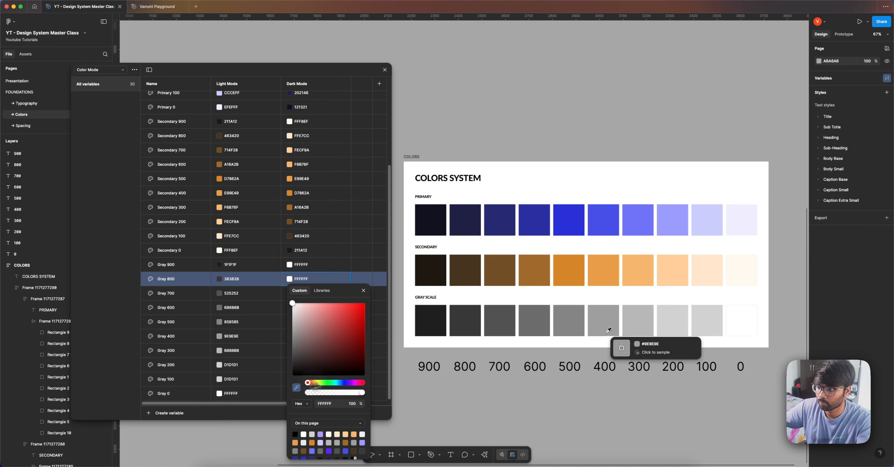
left_click(698, 326)
key("Escape")
scroll(253, 241, "up", 5)
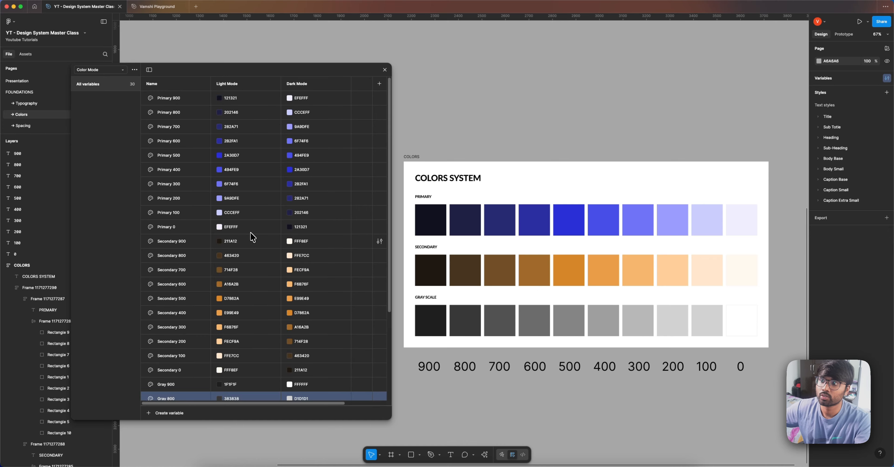
scroll(252, 239, "down", 5)
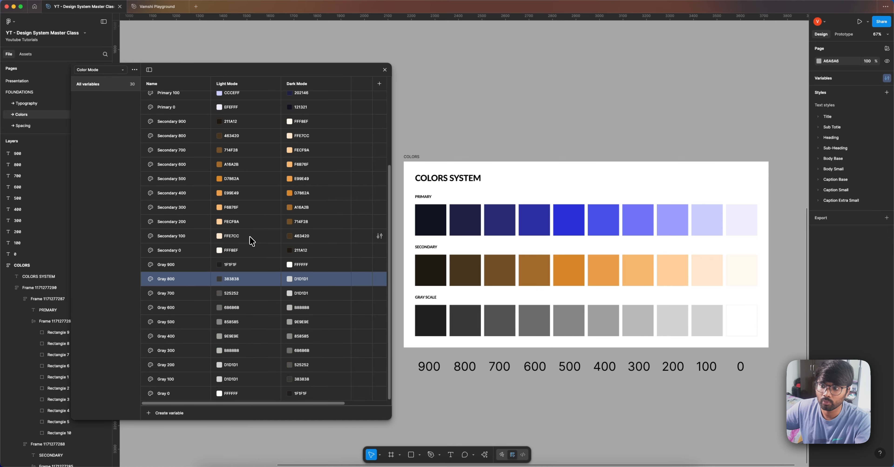
scroll(297, 234, "up", 5)
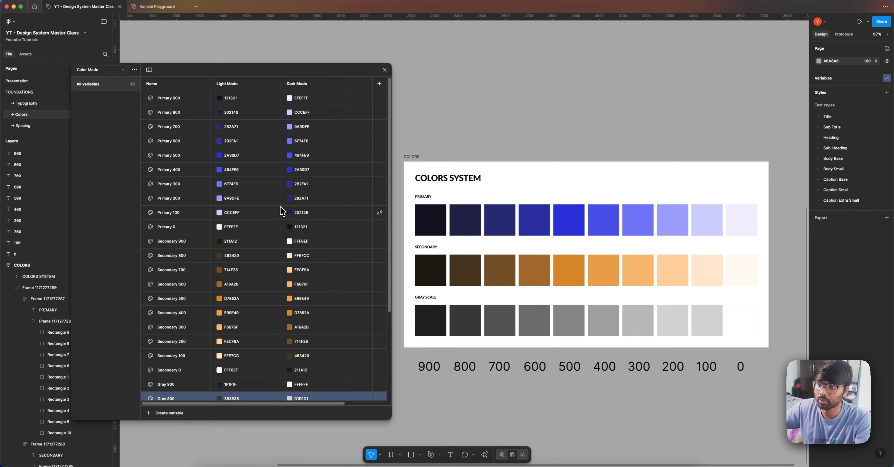
left_click(384, 71)
Draw a square frame of about 732 × 732 beside the COLORS frame and align its upper edge with it
scroll(514, 89, "right", 10)
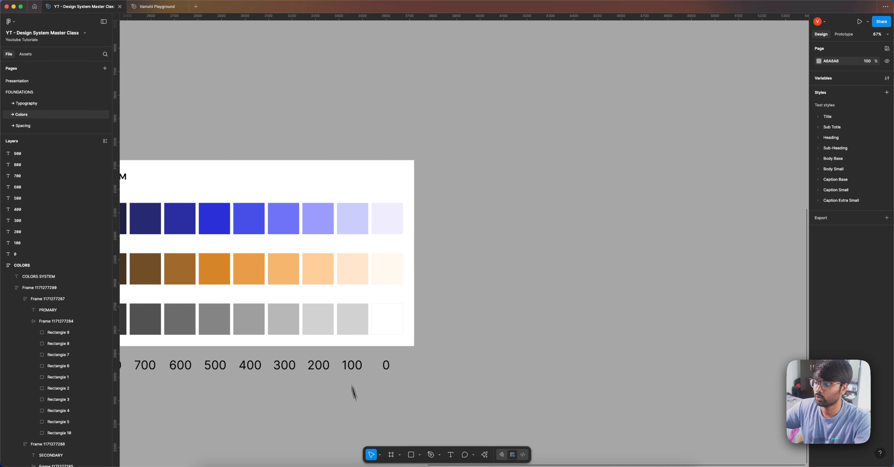
left_click(391, 455)
left_click_drag(449, 132, 620, 301)
left_click_drag(473, 128, 466, 159)
Look through the Primary, Secondary and Gray color variables available for the new frame's fill, and deselect the frame
left_click(876, 200)
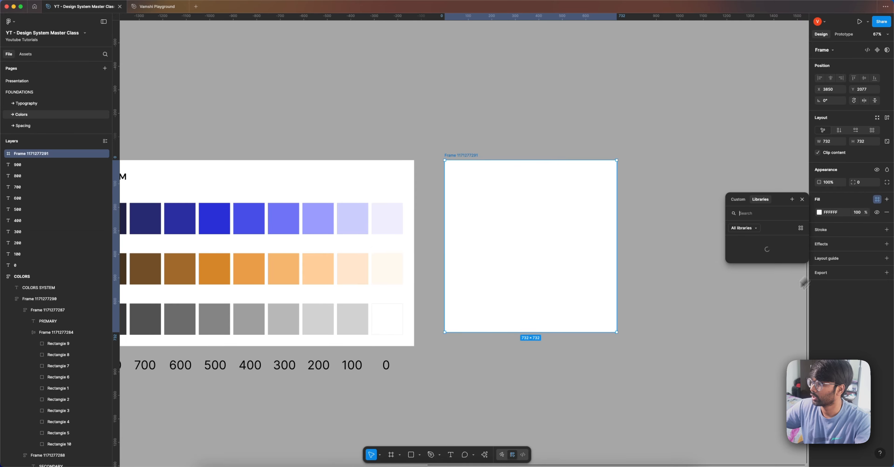
scroll(756, 267, "down", 10)
scroll(767, 273, "up", 10)
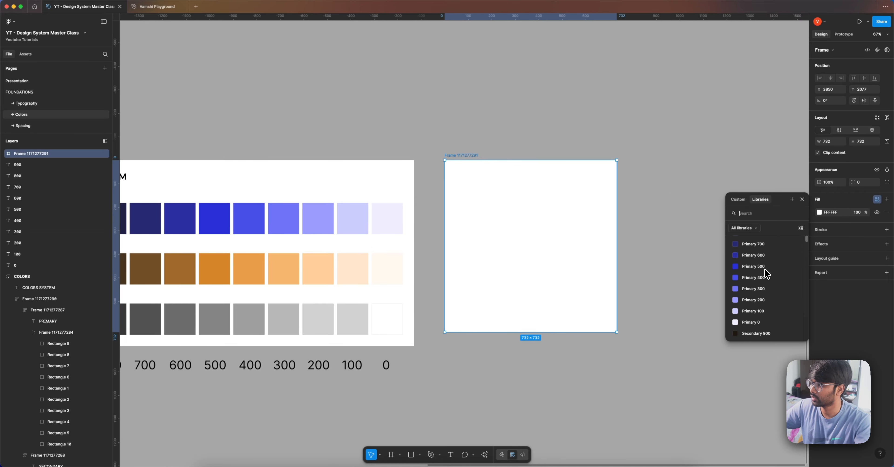
scroll(767, 274, "down", 5)
scroll(766, 274, "down", 5)
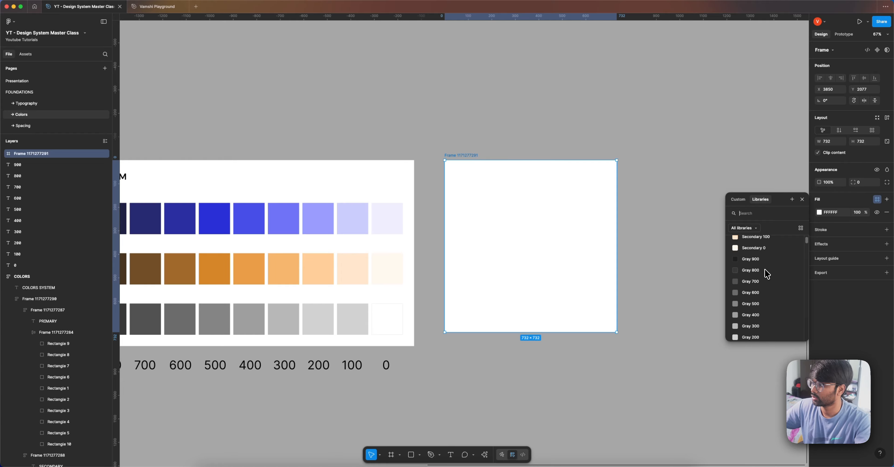
left_click(803, 200)
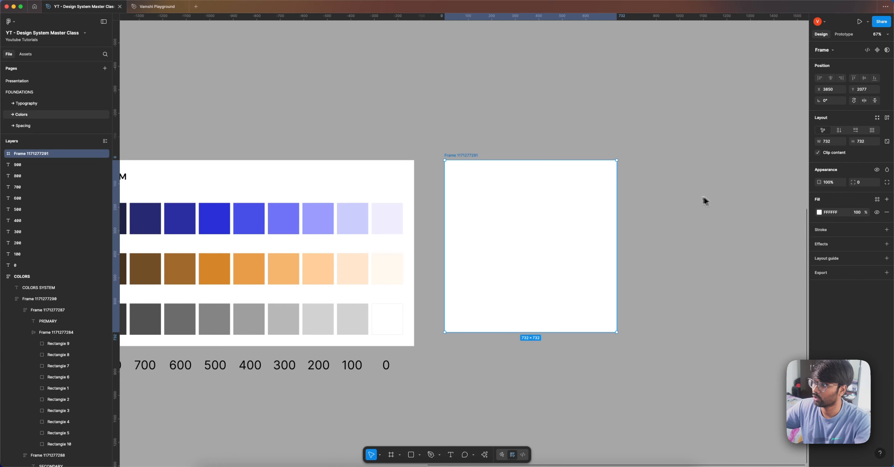
left_click(689, 201)
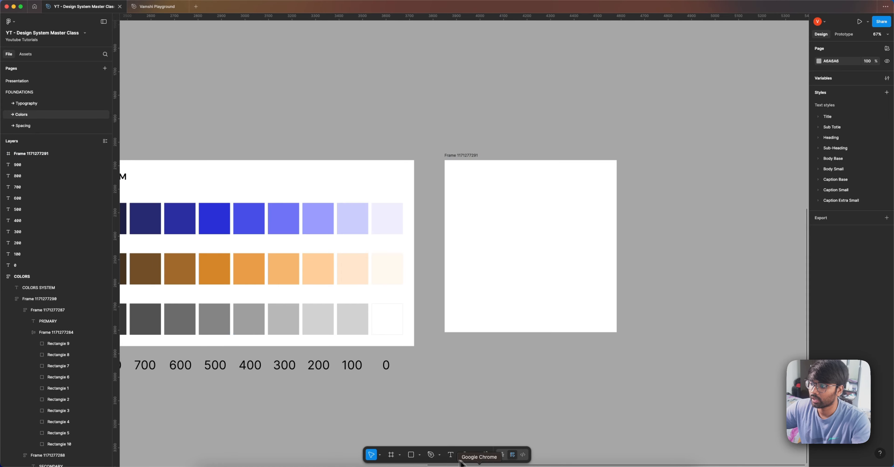
Open the Streamline Icons plugin and search its icon library for "Calendar"
left_click(483, 455)
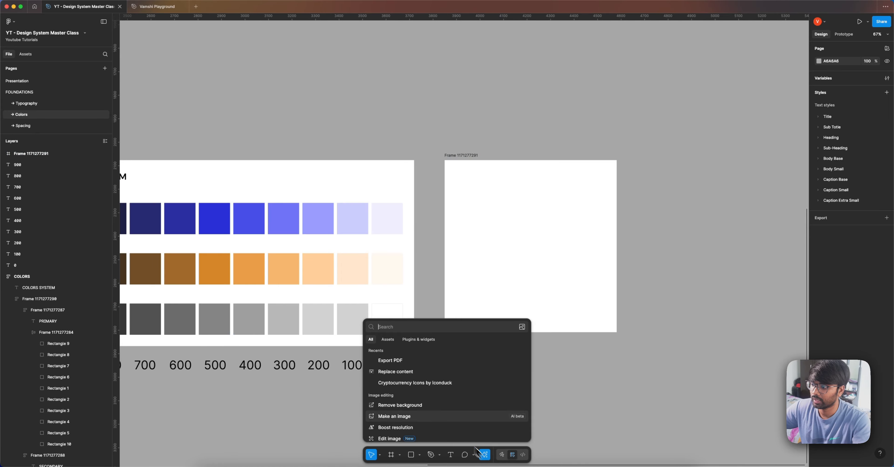
left_click(418, 339)
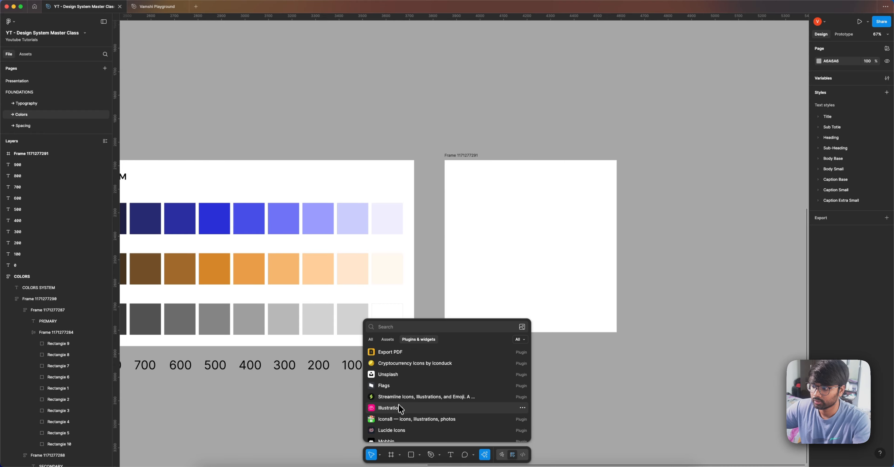
left_click(404, 397)
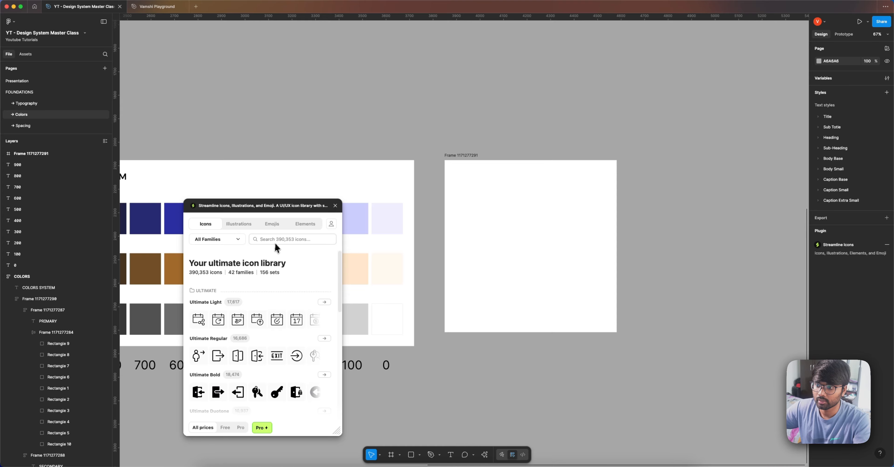
left_click(278, 242)
type("C")
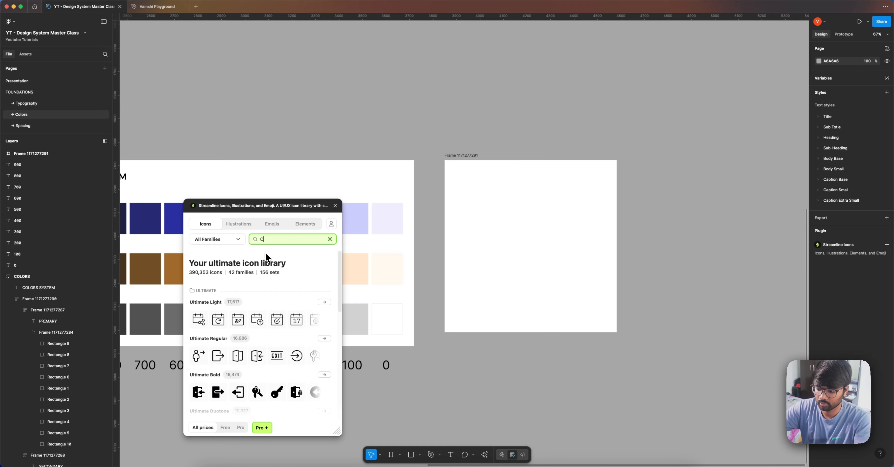
type("alendar")
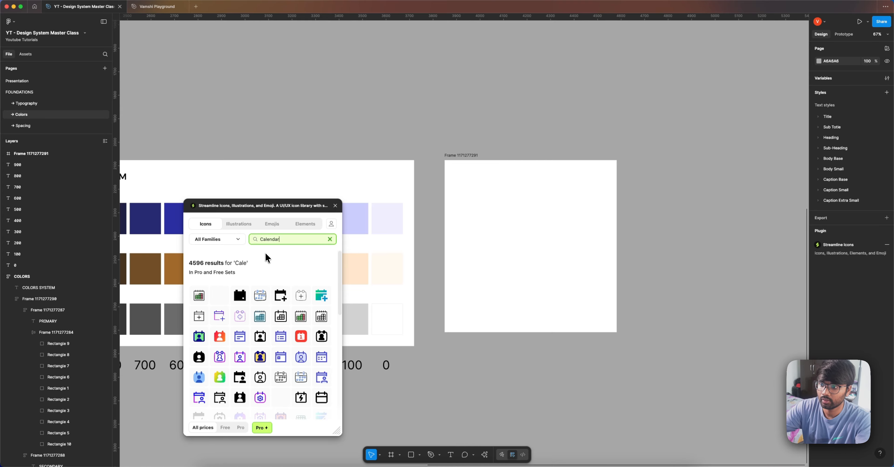
Insert the solid black calendar icon, close the plugin, and place the icon at about 102 × 102 in the new frame's upper-left area
left_click_drag(199, 295, 500, 359)
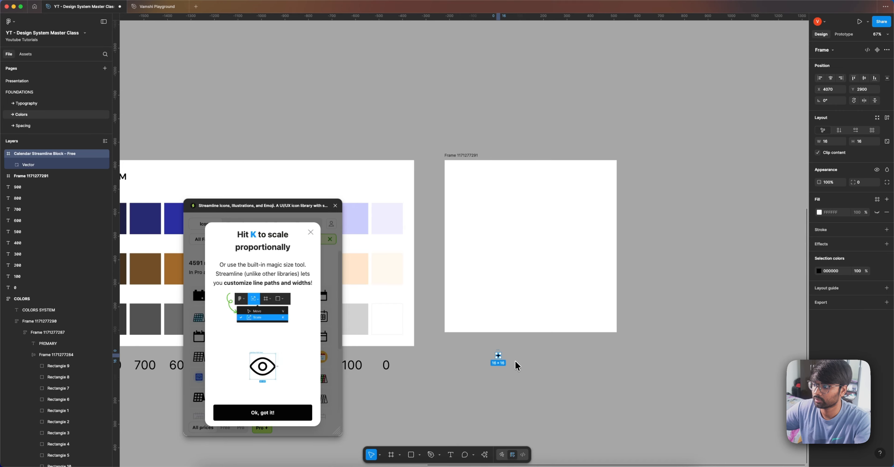
left_click(335, 205)
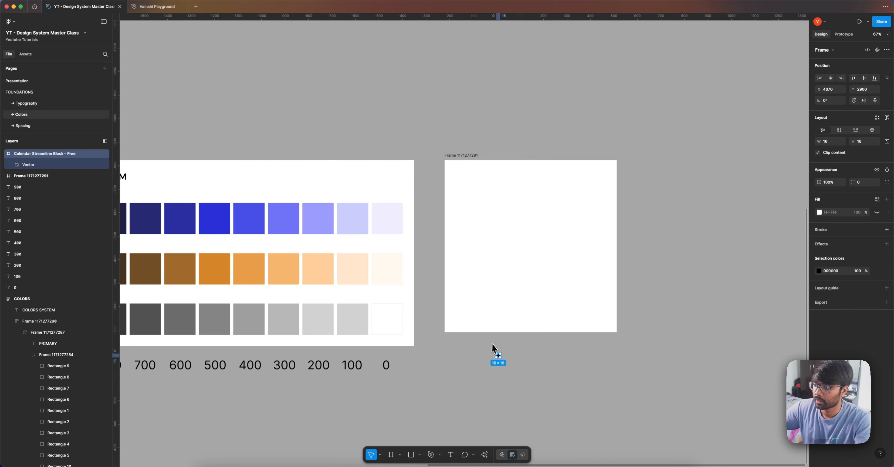
left_click_drag(500, 358, 483, 201)
left_click(473, 155)
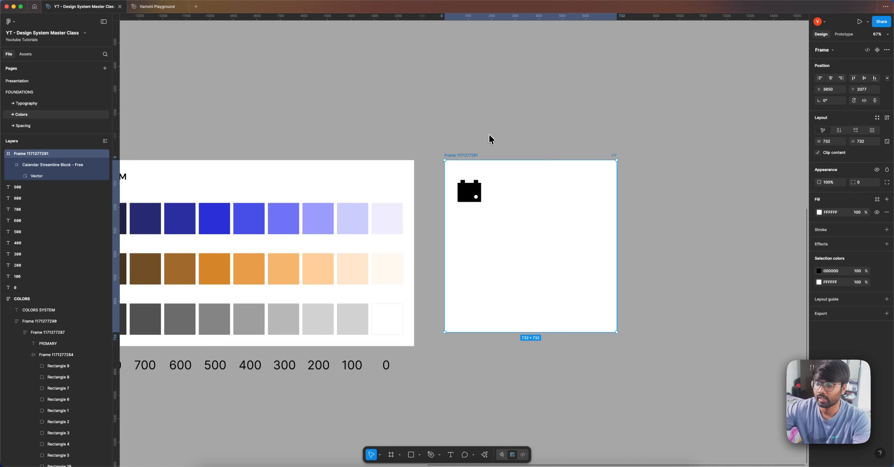
scroll(506, 126, "down", 1)
left_click(516, 119)
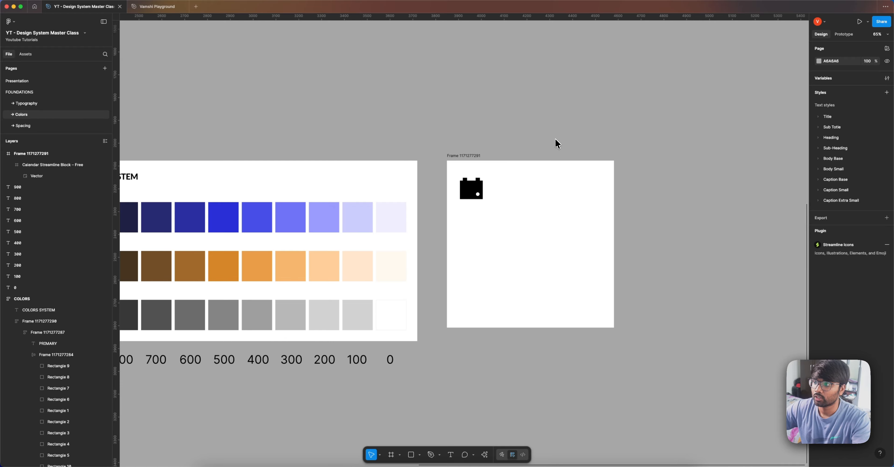
Apply the Gray 0 color variable to the new frame's fill
left_click(472, 155)
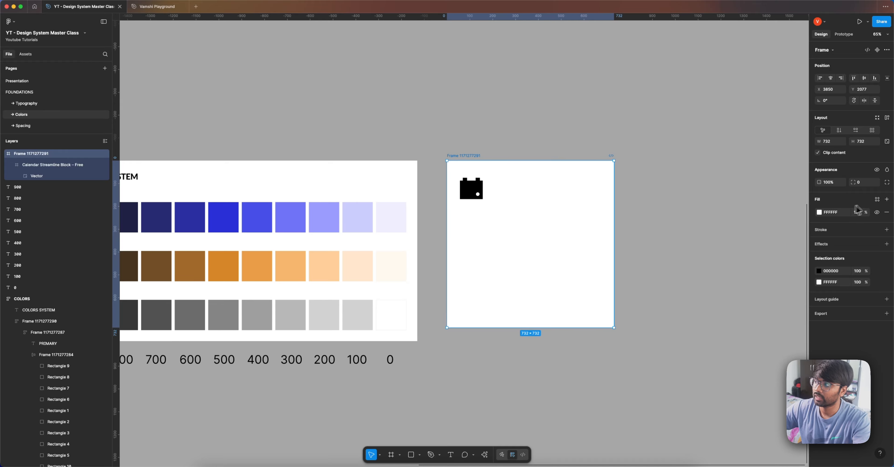
left_click(876, 199)
scroll(760, 270, "down", 5)
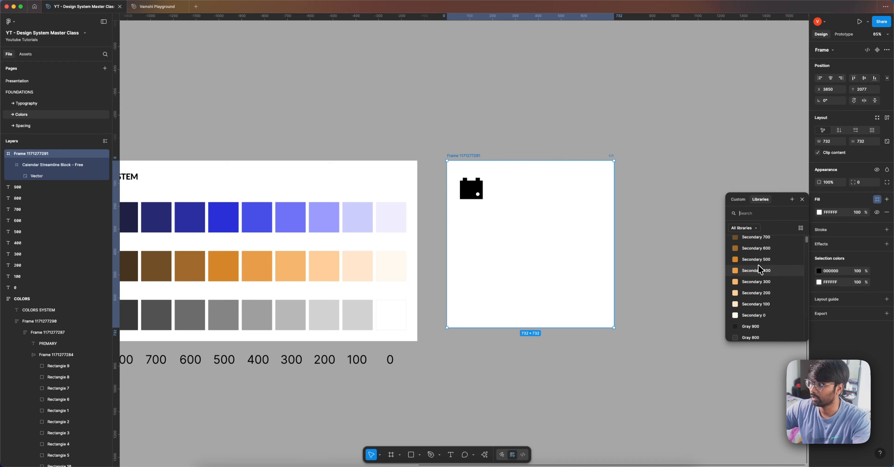
scroll(760, 270, "down", 5)
left_click(750, 314)
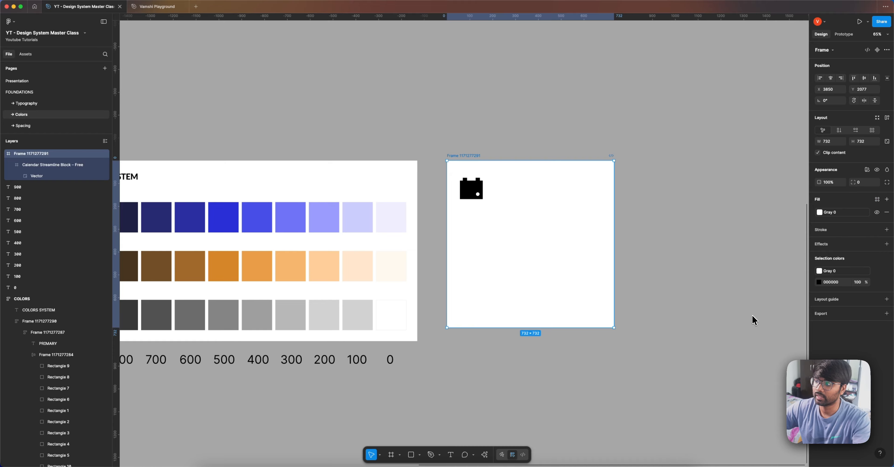
Nudge the calendar icon to X 61, Y 80 and apply the Primary 900 variable to its color
left_click(475, 193)
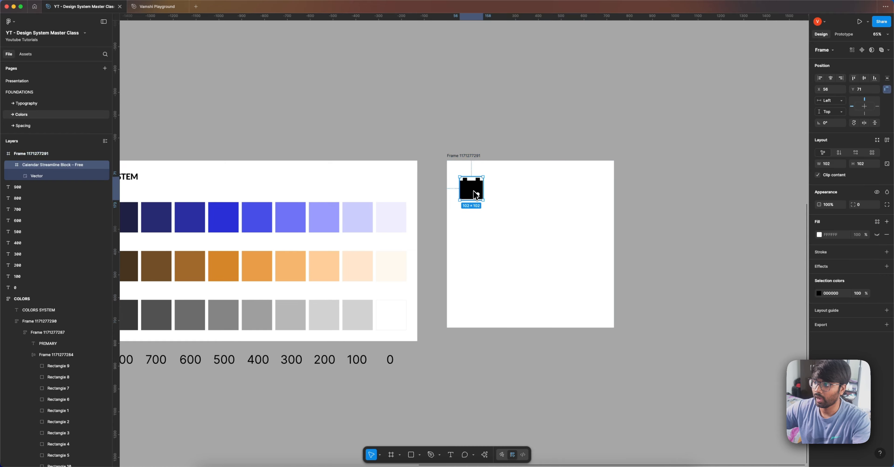
left_click_drag(472, 190, 473, 192)
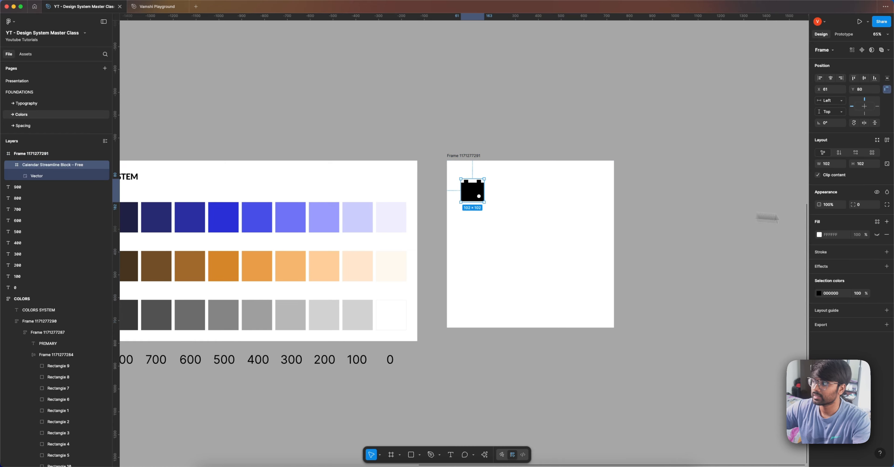
left_click(877, 293)
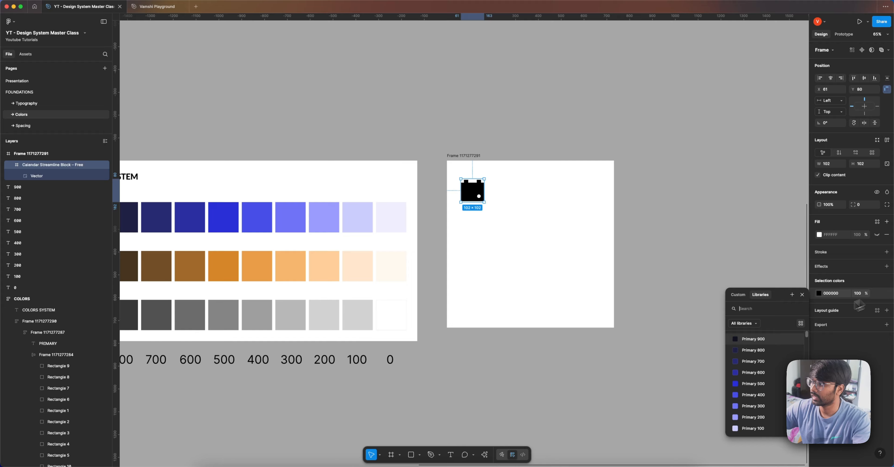
left_click(753, 338)
left_click(701, 217)
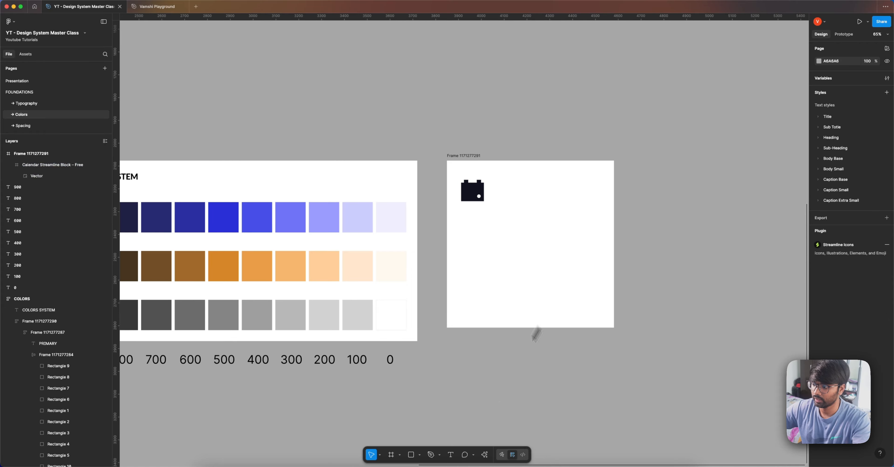
Add the text "Schedule a Meeting" below the calendar icon and align it with the icon's left edge
left_click(451, 454)
left_click(480, 225)
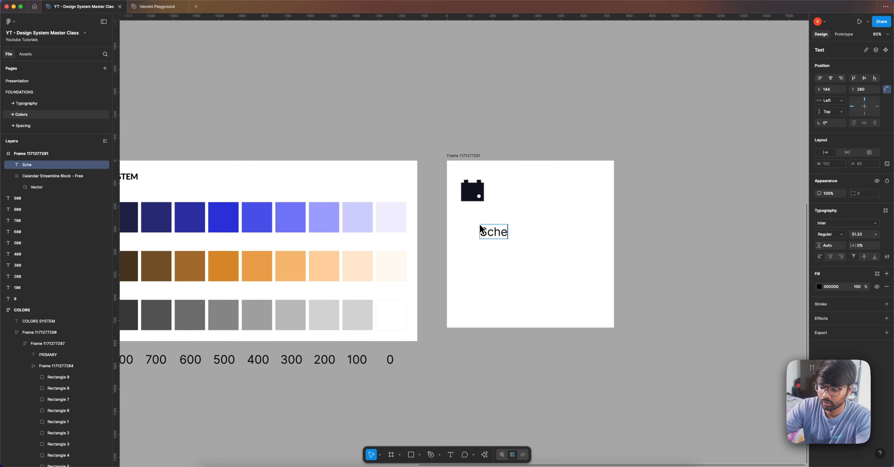
type("Schedule a Meeting")
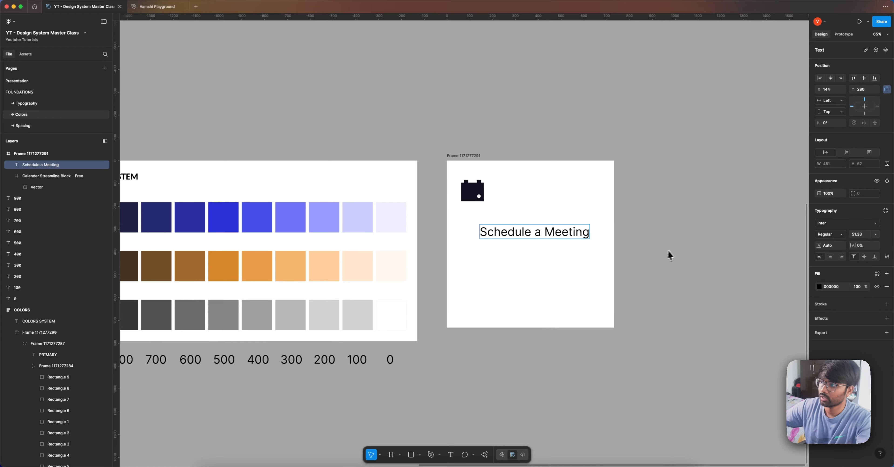
key("Escape")
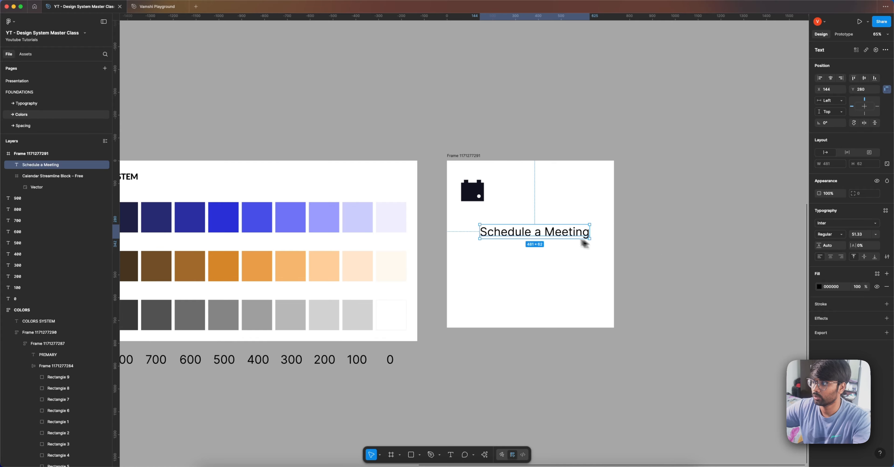
left_click_drag(554, 239, 534, 229)
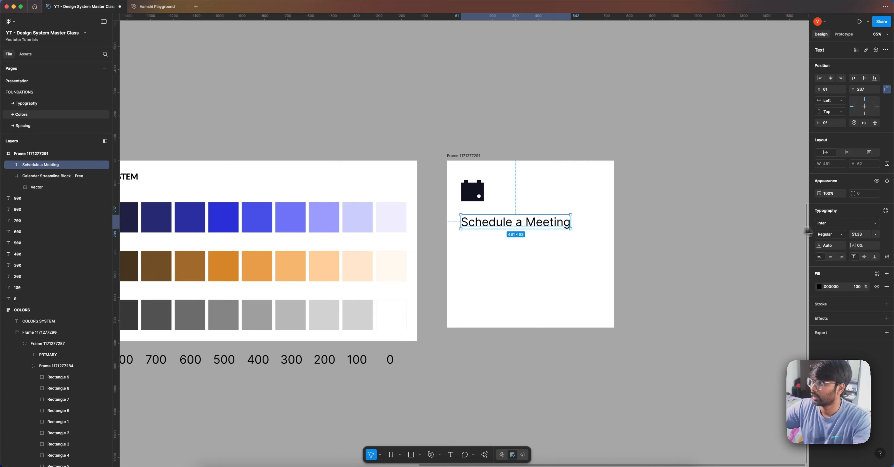
Set the "Schedule a Meeting" text to the Urbanist font in Medium weight and move it slightly closer to the icon
left_click(832, 224)
type("Urban")
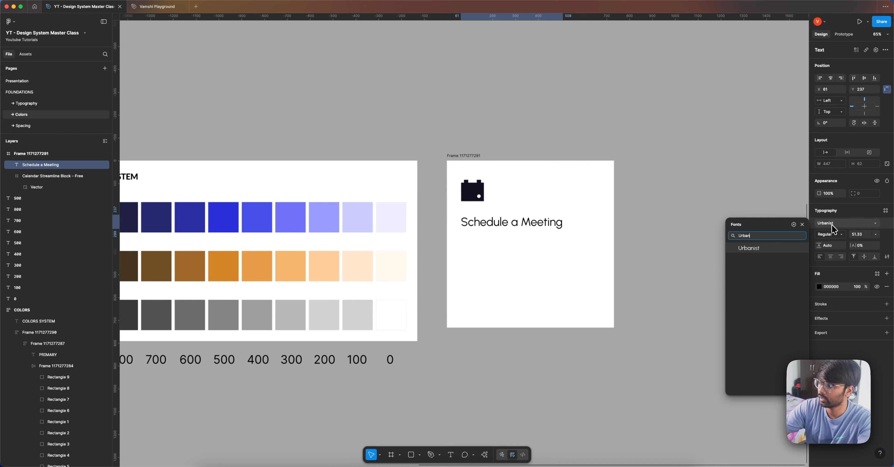
key("Return")
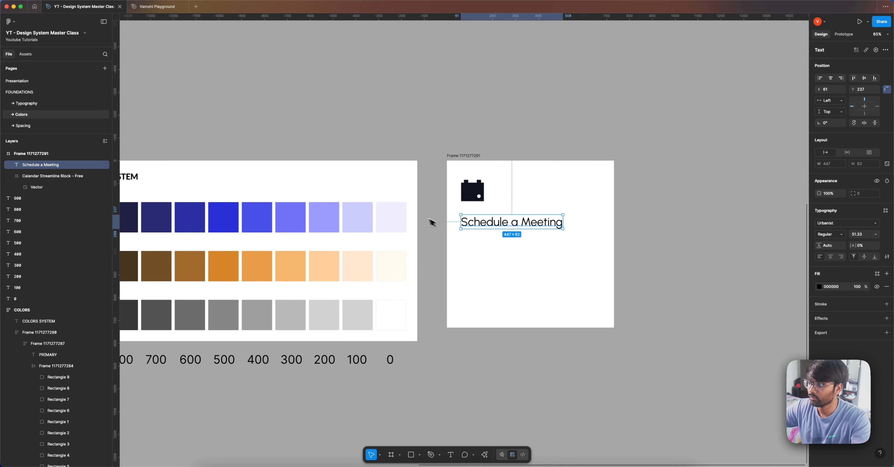
left_click_drag(470, 223, 472, 224)
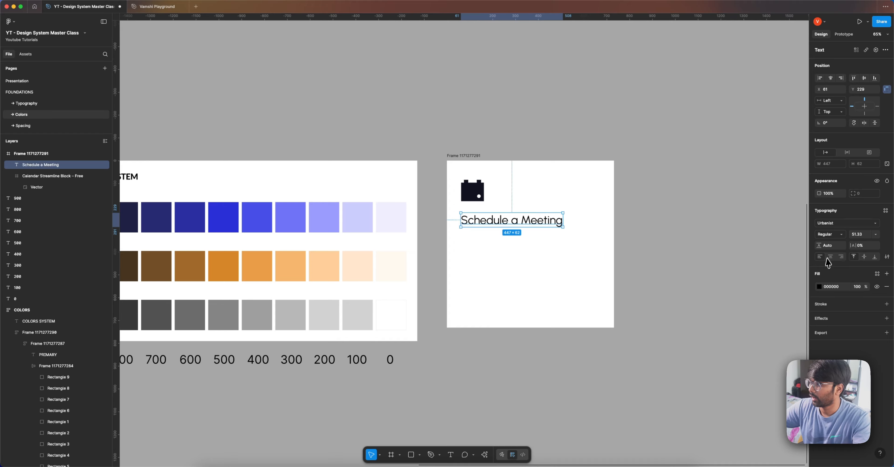
left_click(831, 234)
left_click(832, 240)
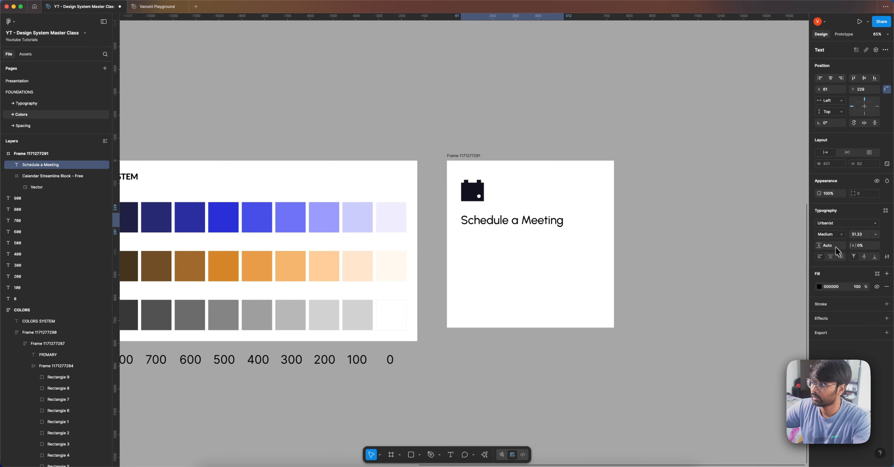
Apply the Gray 900 color variable to the fill of the "Schedule a Meeting" text
left_click(876, 274)
scroll(752, 319, "down", 5)
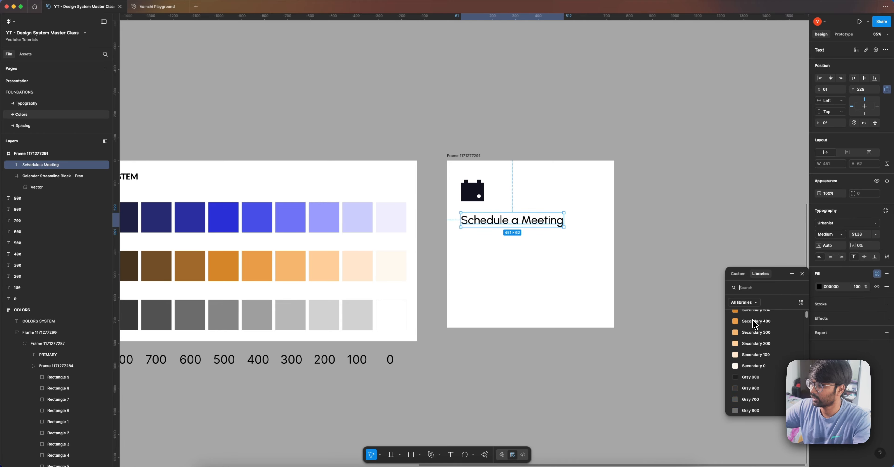
left_click(757, 373)
left_click(721, 235)
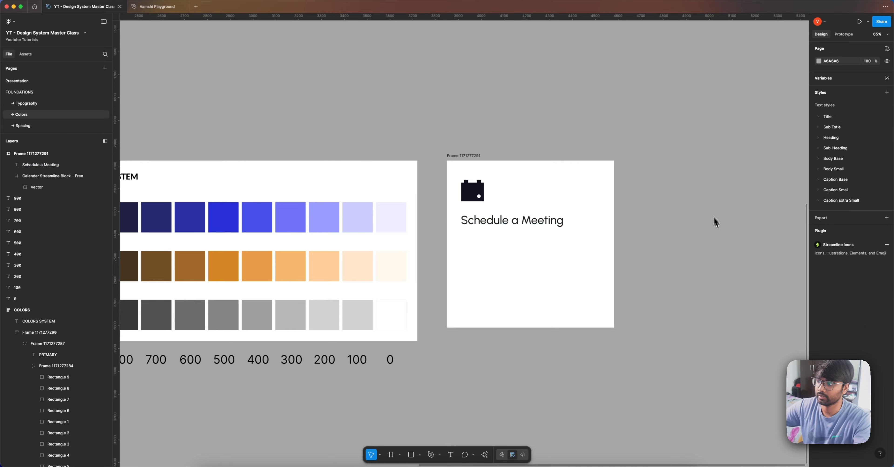
Duplicate the "Schedule a Meeting" text directly below itself and set the upper original's font size to 48
left_click(503, 219)
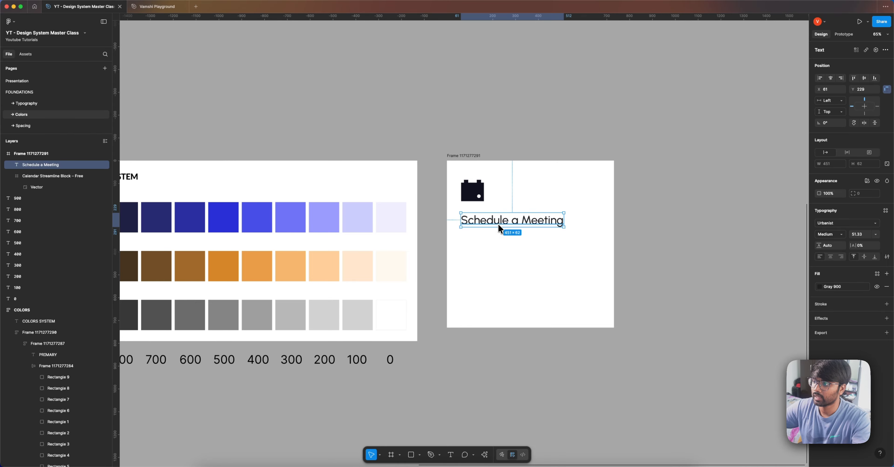
left_click_drag(498, 223, 497, 244)
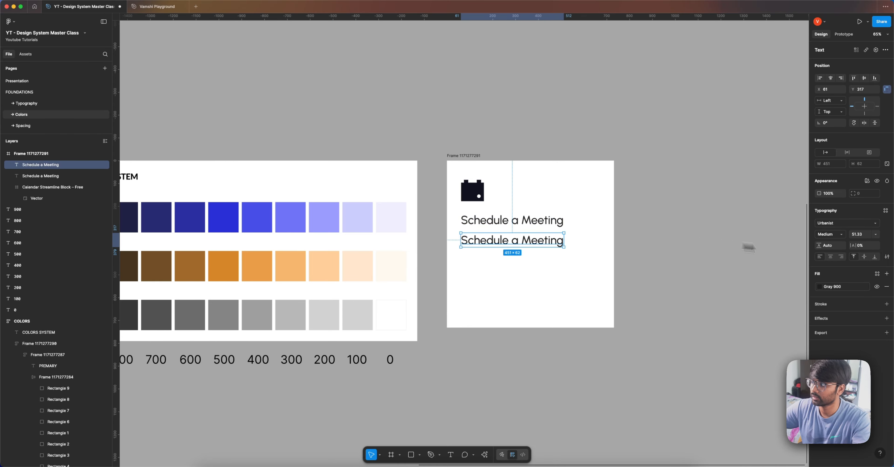
left_click(537, 218)
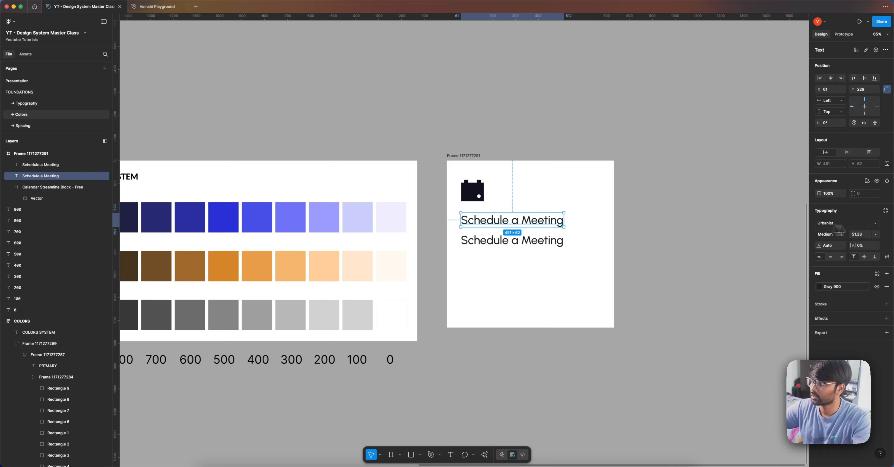
left_click(855, 235)
type("48")
key("Return")
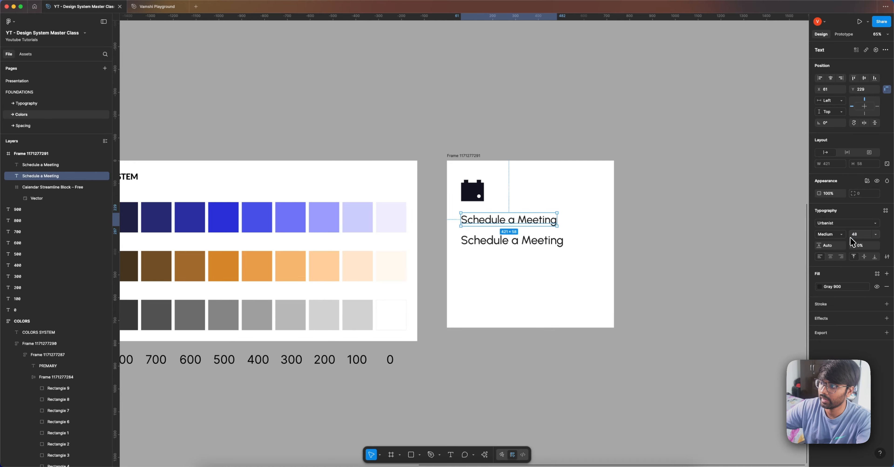
Set the lower duplicate's font size to 32 and widen its text box to about 600
left_click(552, 239)
left_click(862, 236)
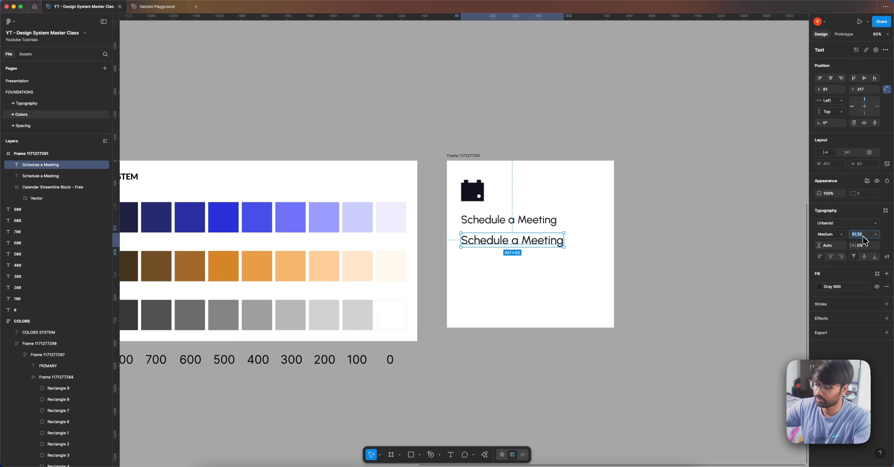
type("32")
key("Return")
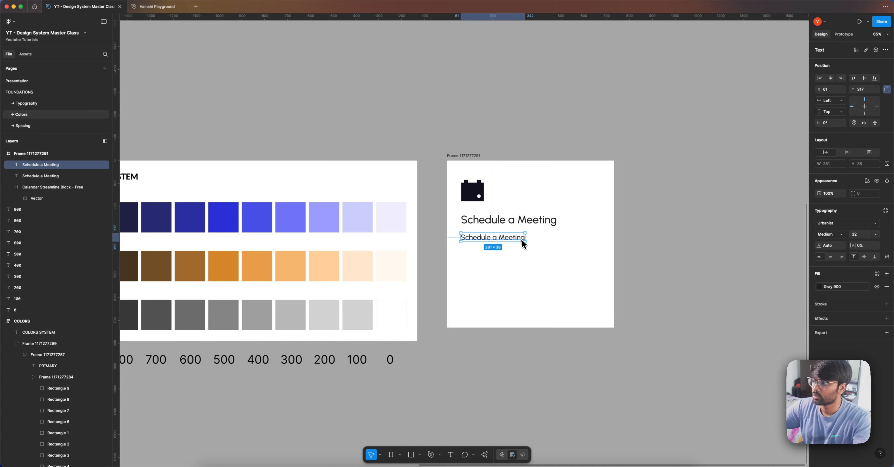
left_click_drag(526, 239, 597, 237)
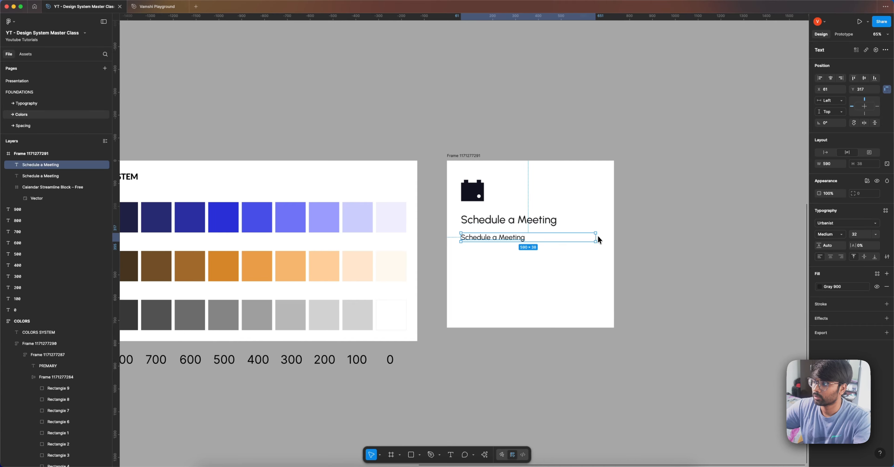
Replace the lower text with "If you are interested in working with me as a Product Designer, Book a 1:1 Call"
double_click(507, 239)
type("If you")
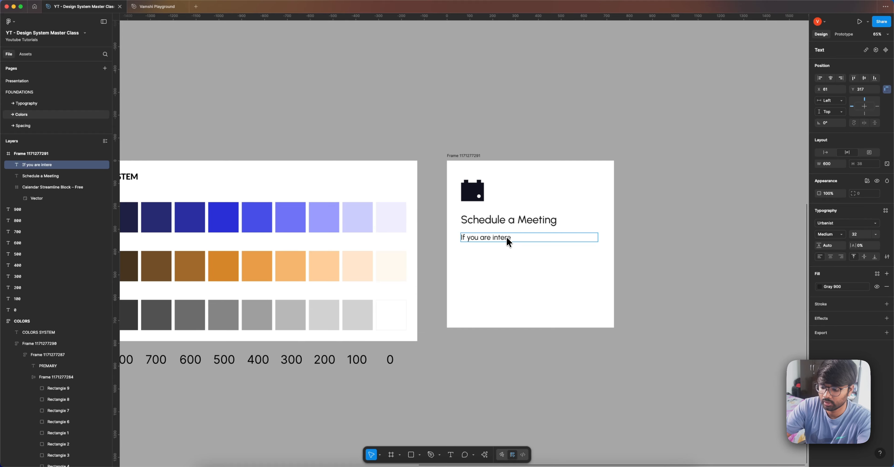
type("are interested in w")
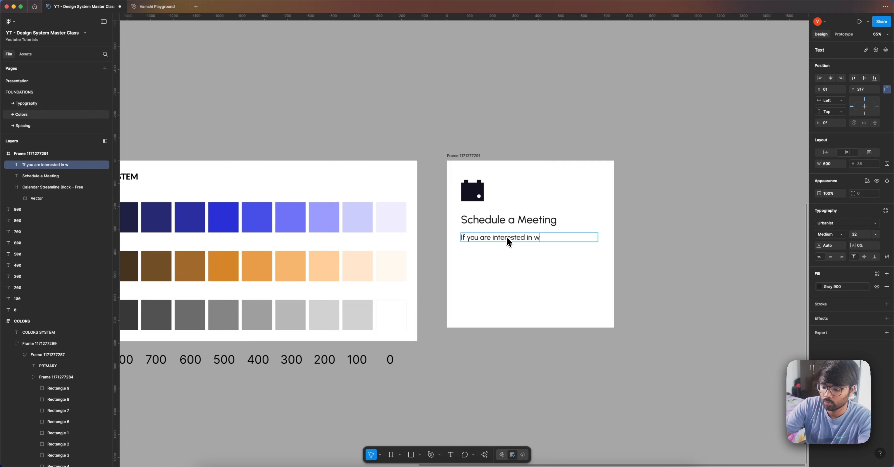
type("orking w")
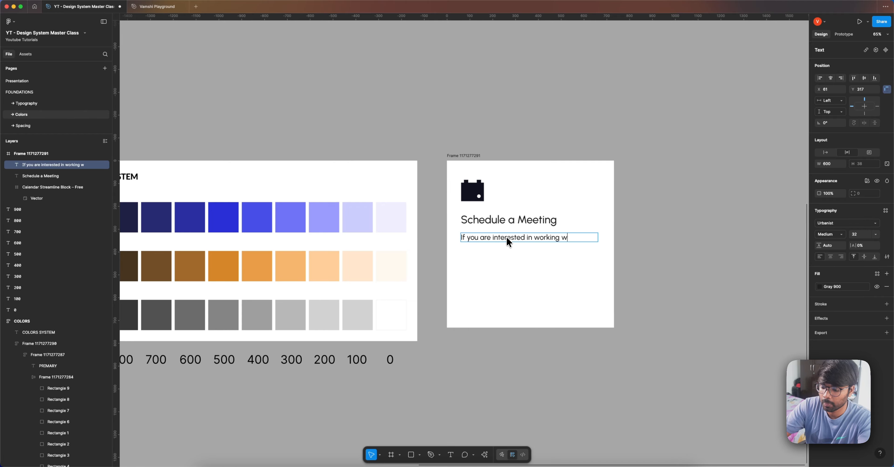
type("ith me as a ")
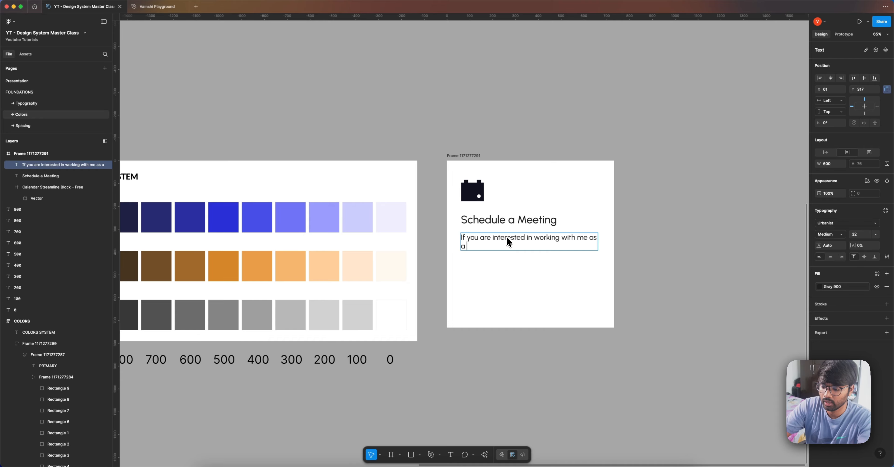
type("Product ")
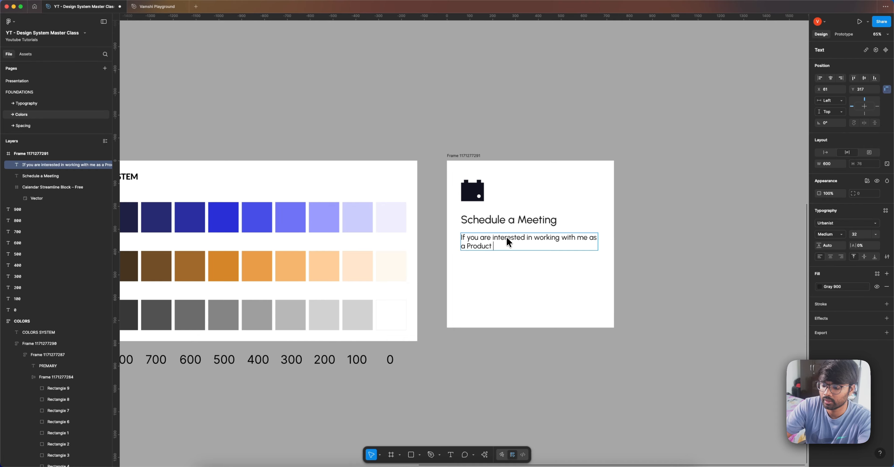
type("Designer")
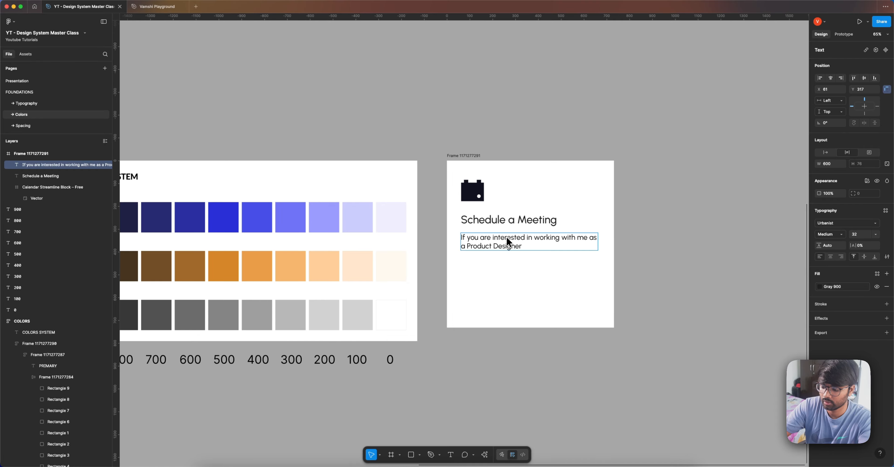
type(", Book ")
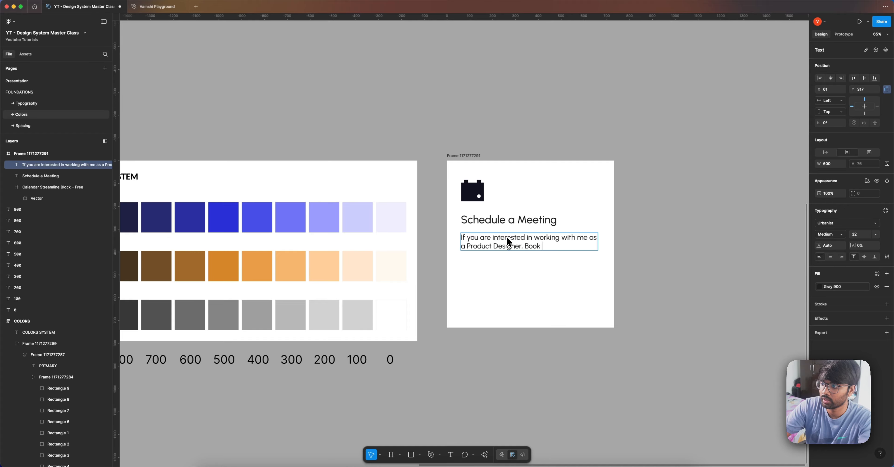
type("a 1:1 ")
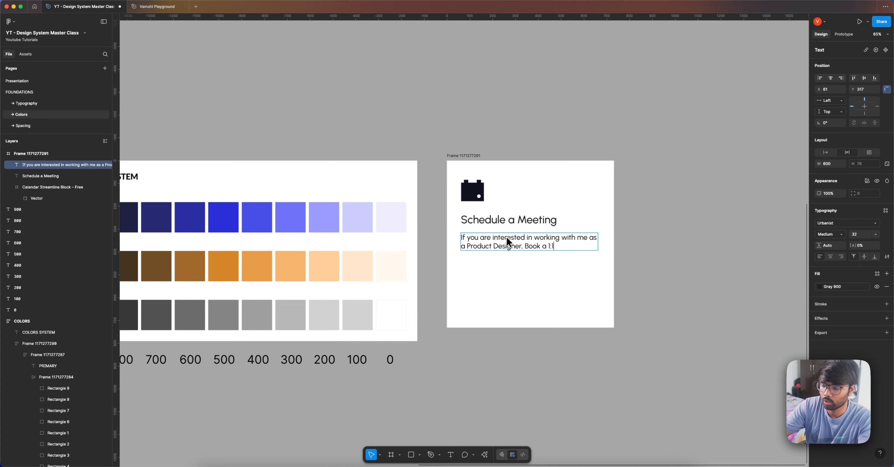
type("Call")
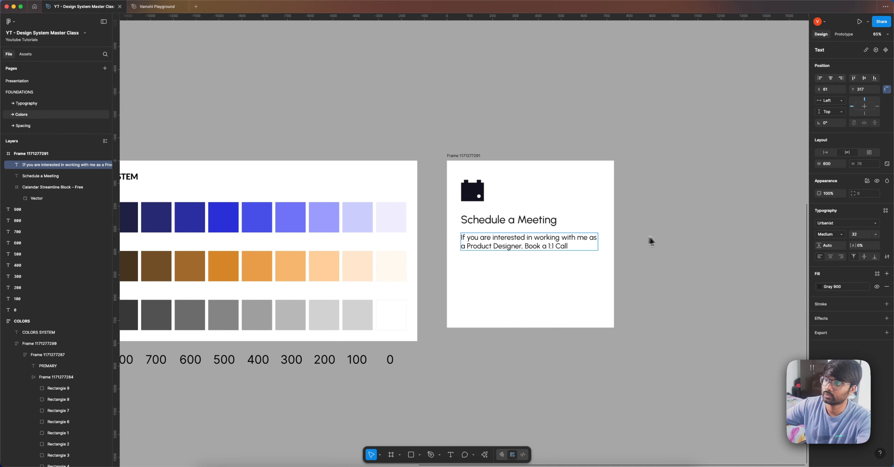
key("Escape")
left_click(665, 239)
Apply the Gray 600 color variable to the fill of the description text
left_click(560, 239)
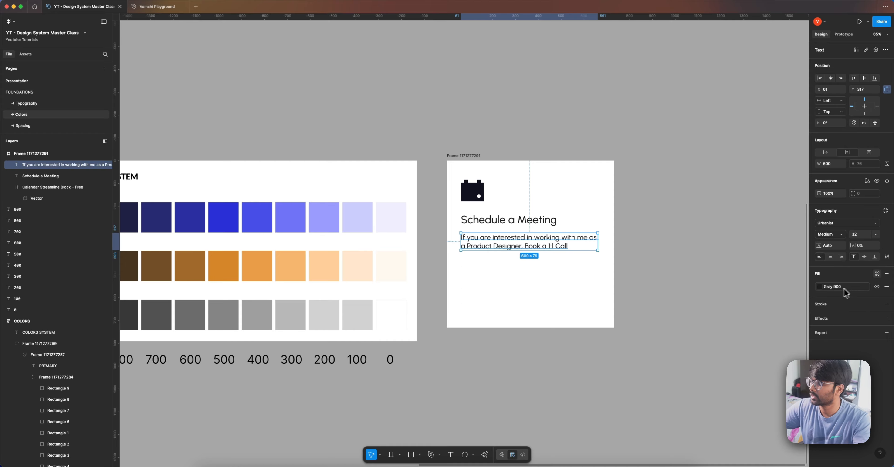
left_click(835, 289)
left_click(836, 291)
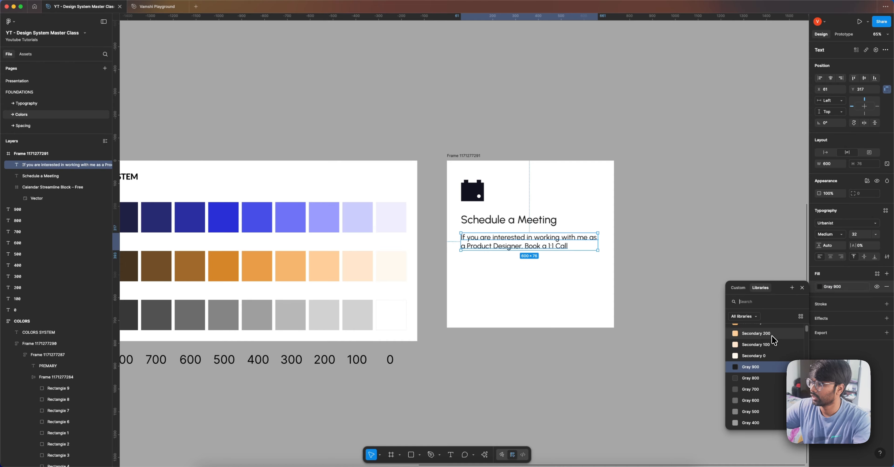
scroll(766, 347, "down", 2)
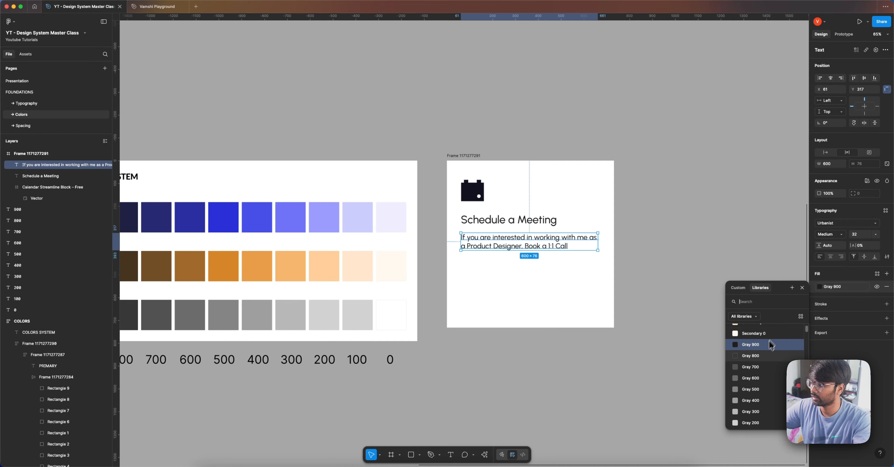
left_click(751, 380)
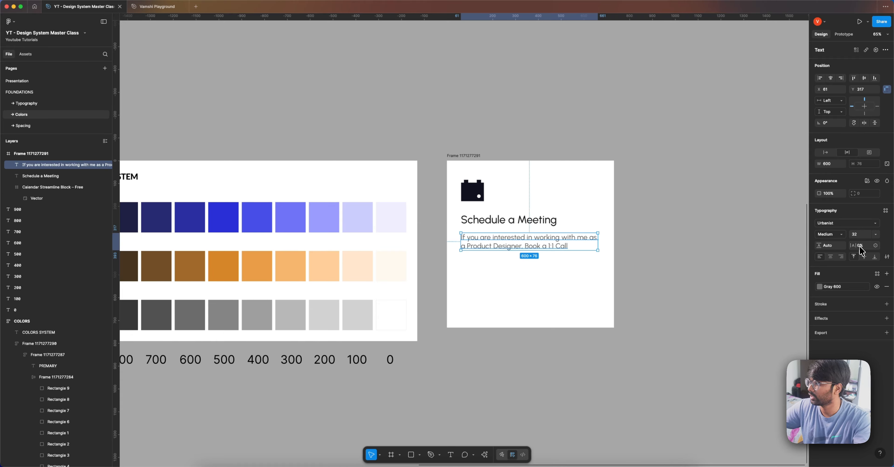
Set the description text's line height to 150% and move it slightly up toward the "Schedule a Meeting" heading
left_click(835, 247)
type("150")
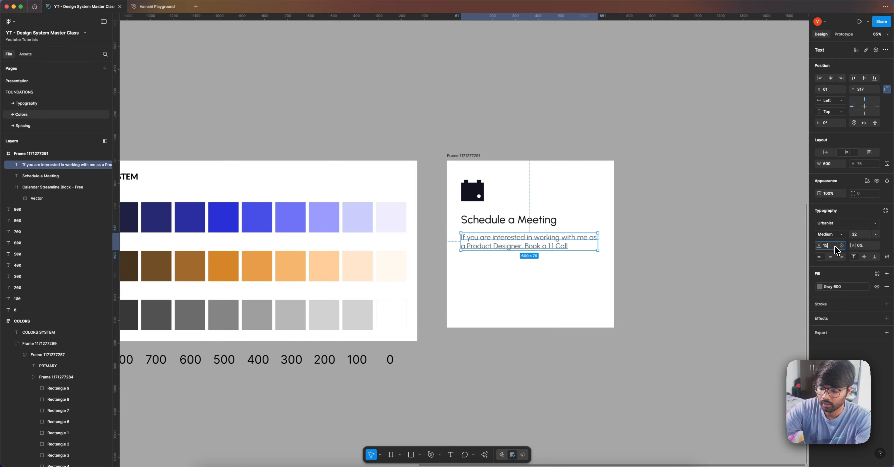
key("Return")
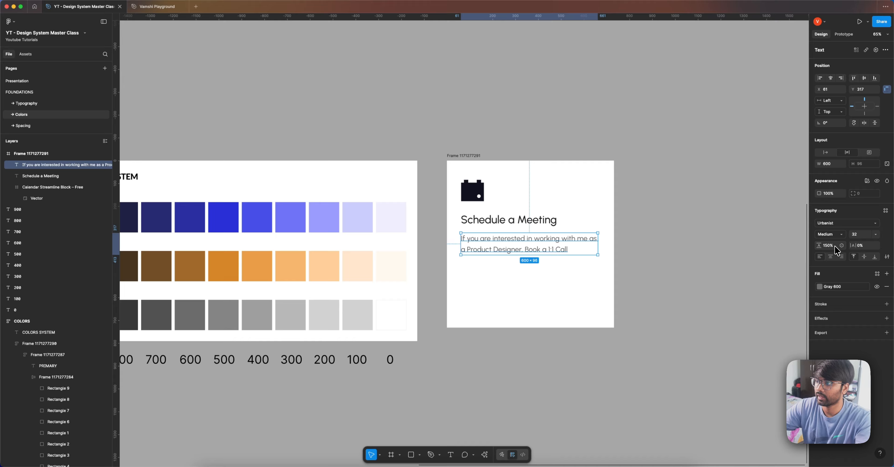
left_click(704, 211)
left_click(516, 245)
left_click_drag(517, 245, 517, 242)
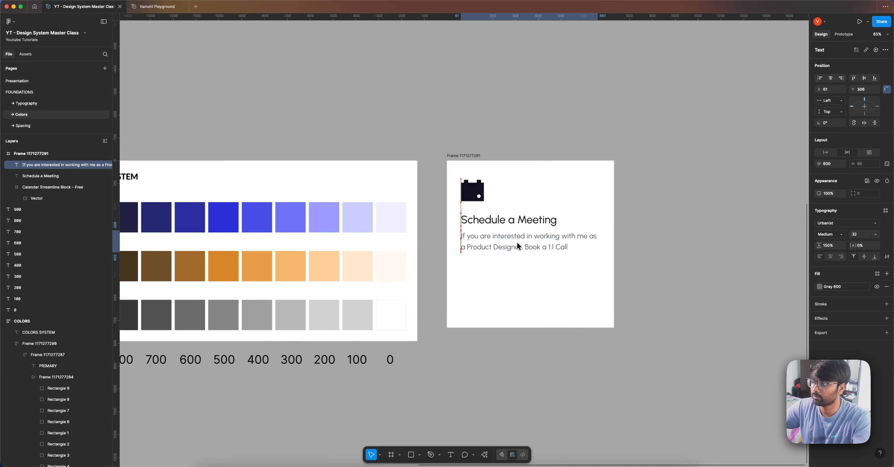
Wrap the heading and description texts in a vertical auto layout with a gap of 12
left_click(507, 227)
left_click(490, 241, "shift")
key("shift+a")
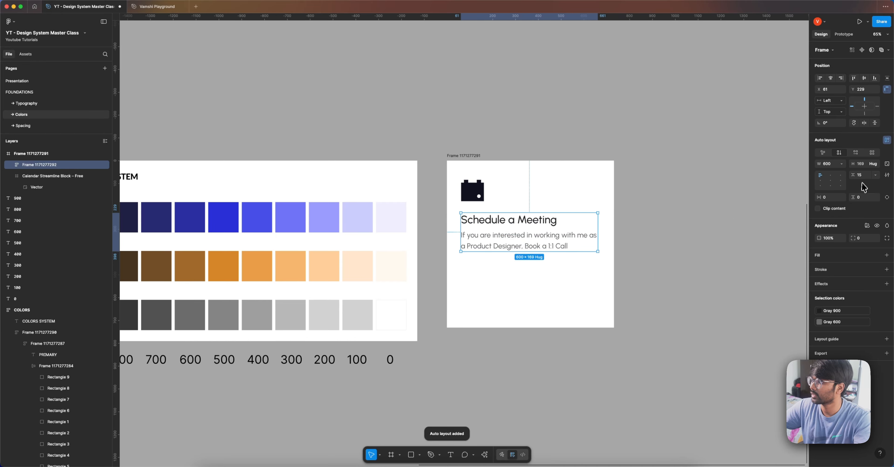
left_click(863, 179)
type("12")
key("Return")
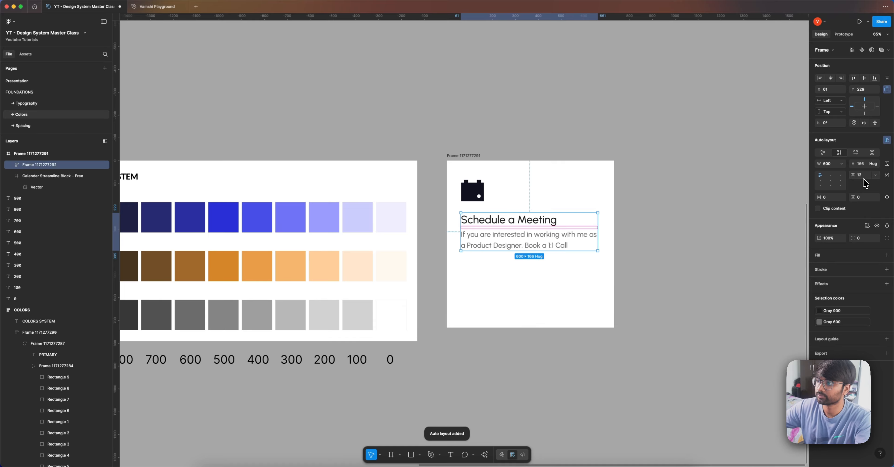
Combine the calendar icon and the text stack in one auto layout and center it horizontally in the card
left_click(472, 195, "shift")
key("shift+a")
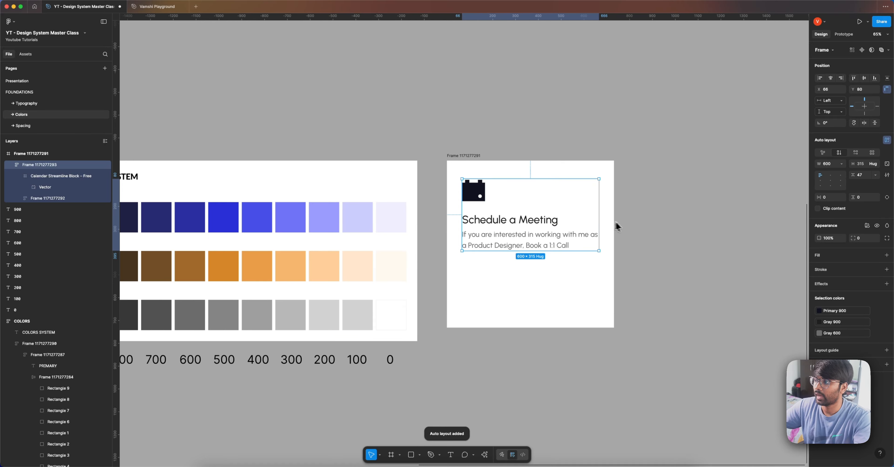
left_click(830, 78)
key("alt")
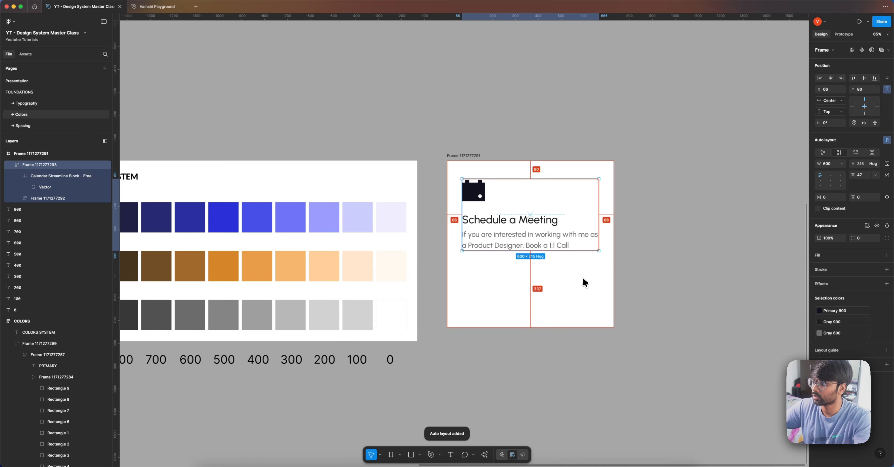
Set the auto layout gap between the calendar icon and the text stack to 40
left_click(866, 178)
type("32")
key("Return")
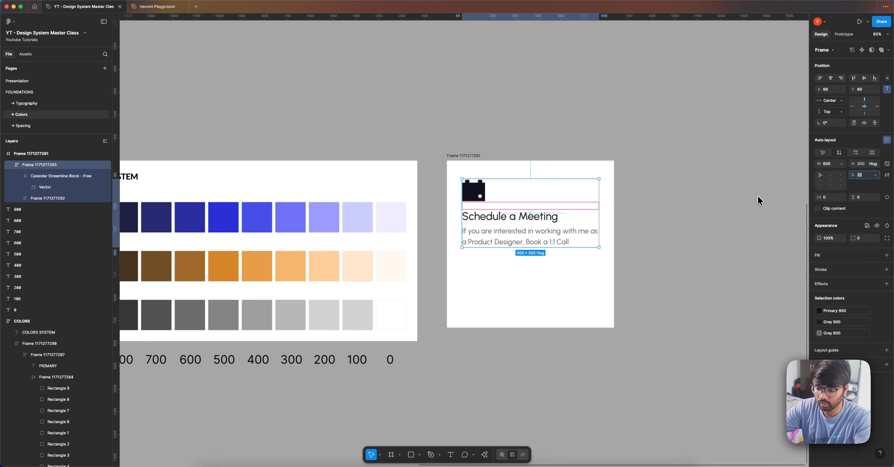
type("40")
left_click(634, 227)
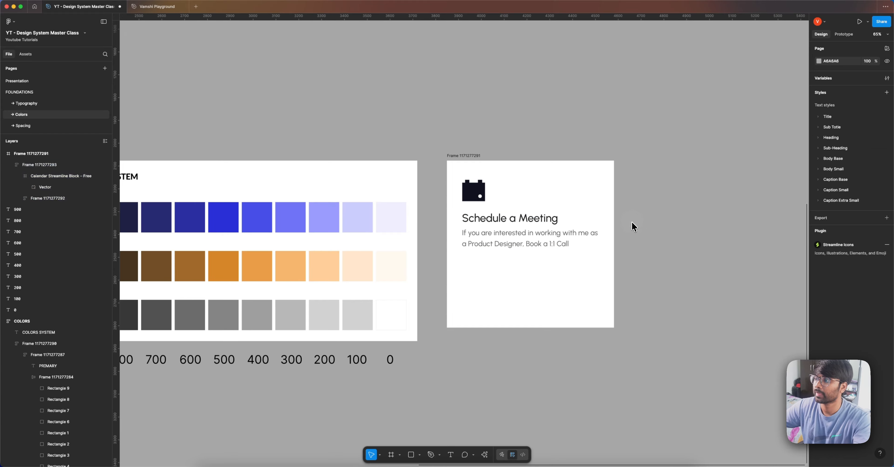
Add a "Schedule Now" text on the canvas below the card and wrap it in an auto layout frame
left_click(451, 454)
left_click(499, 386)
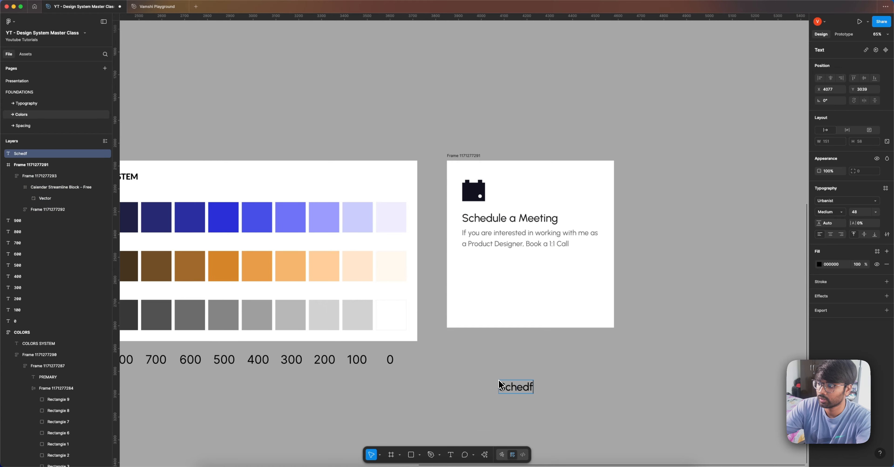
type("Schedule")
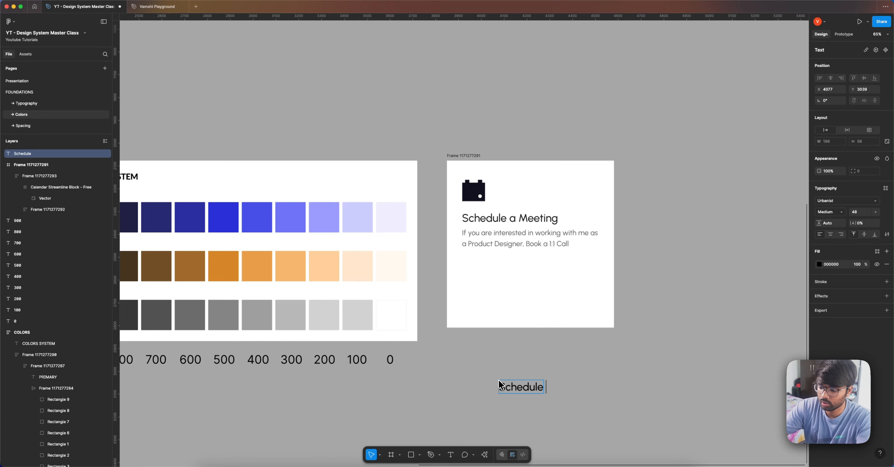
type(" Now")
key("Escape")
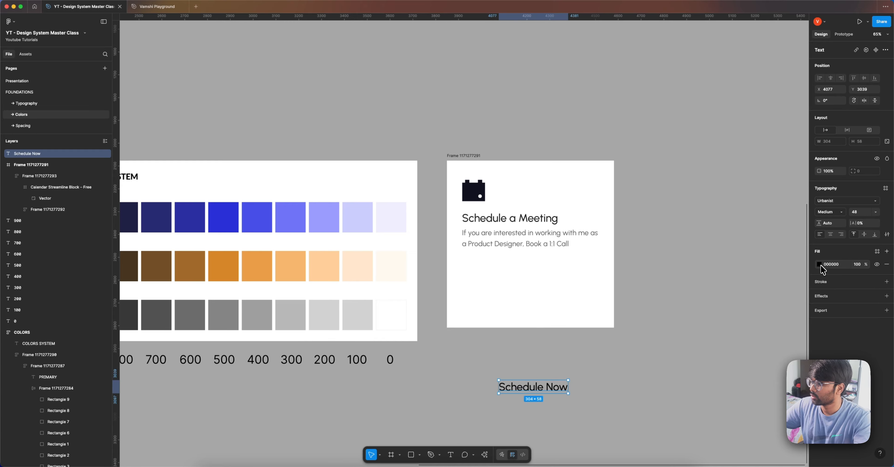
key("shift+a")
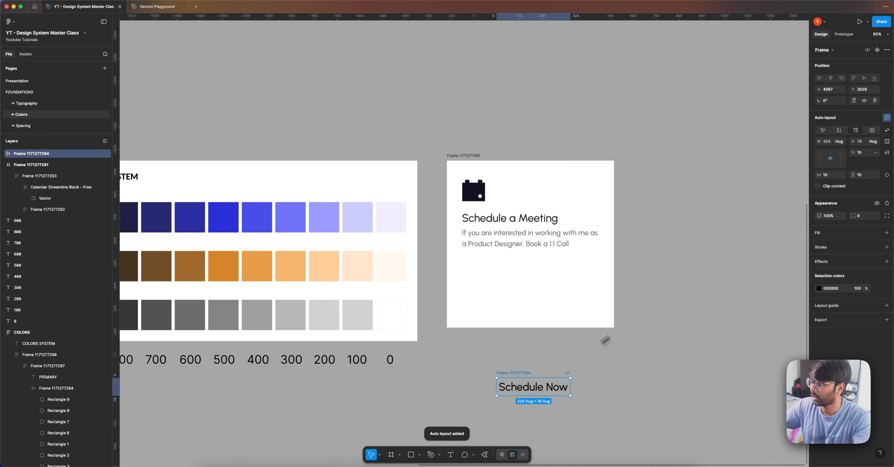
Move the "Schedule Now" frame into the card below the description and set its text's font size to 36
left_click_drag(520, 385, 490, 261)
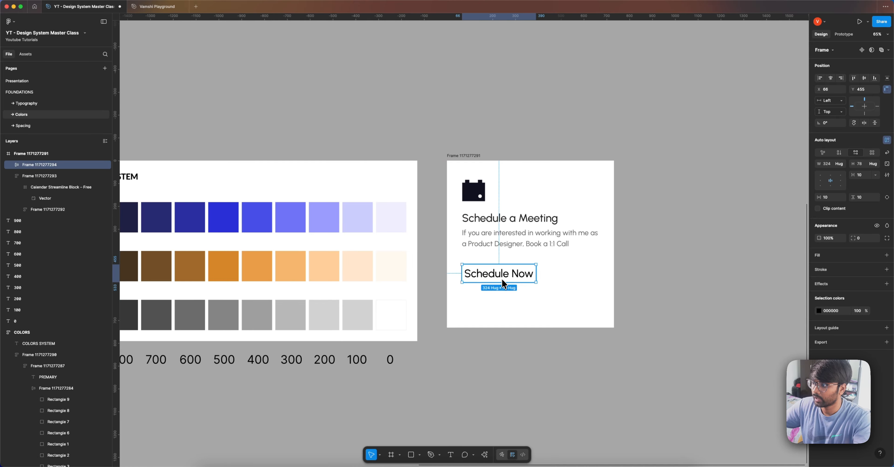
double_click(505, 273)
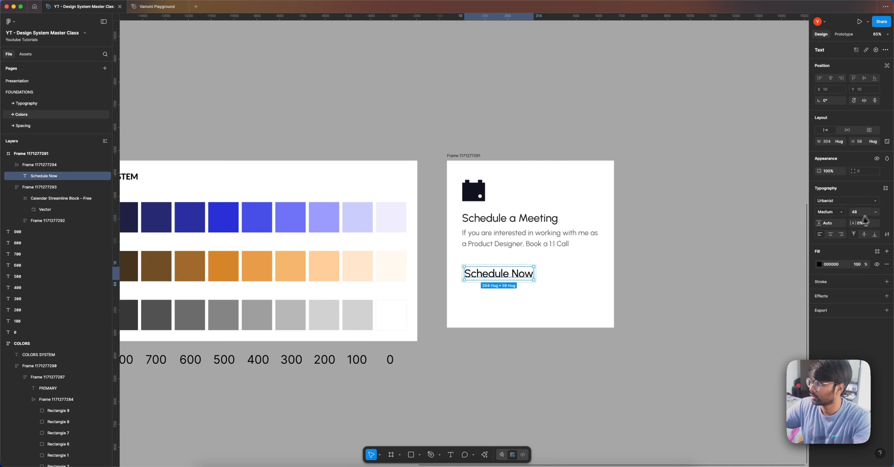
left_click(875, 212)
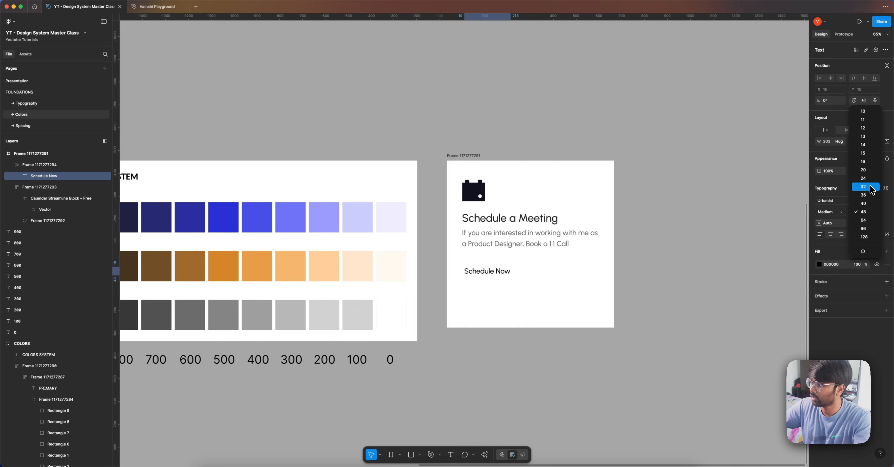
left_click(863, 195)
Widen the "Schedule Now" frame to about 603, matching the description's width, and set its height to 100
left_click(517, 274)
left_click(517, 274)
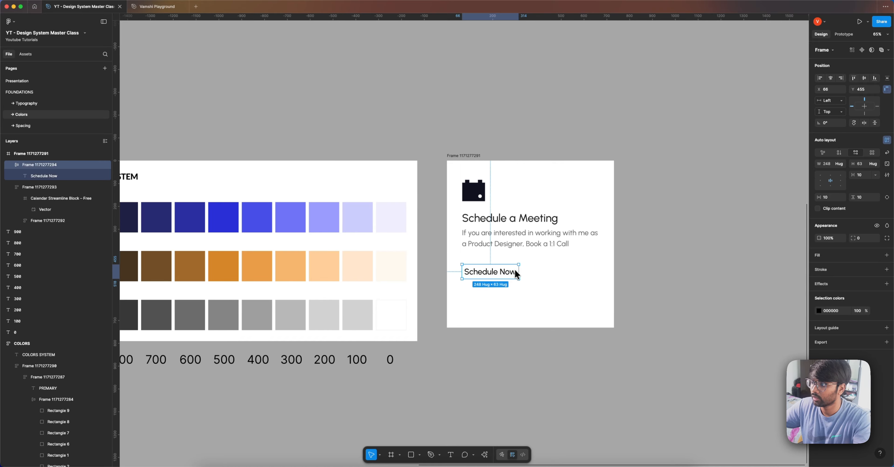
left_click_drag(527, 273, 572, 290)
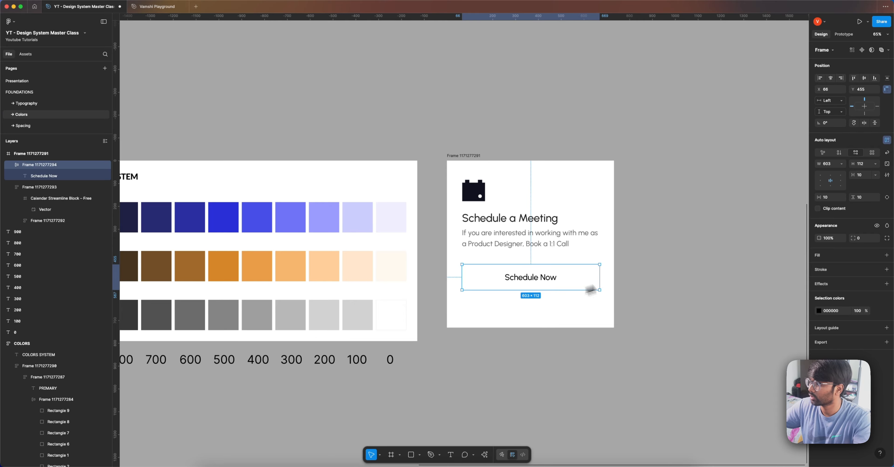
left_click(862, 164)
type("100")
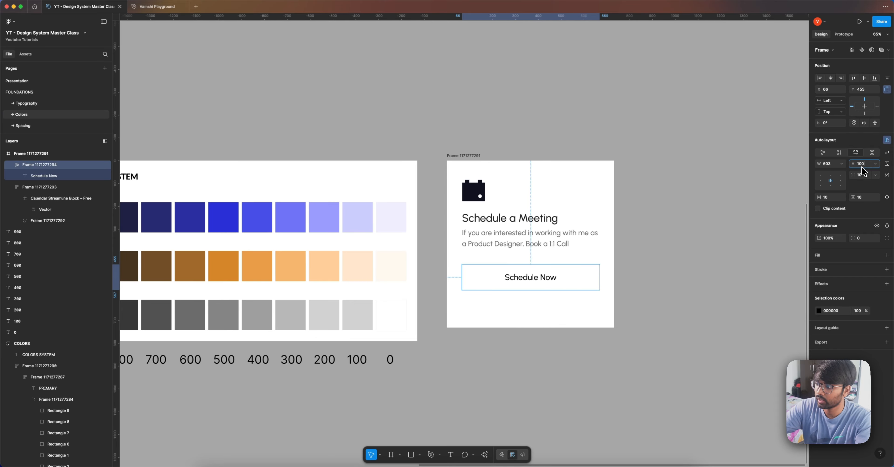
key("Return")
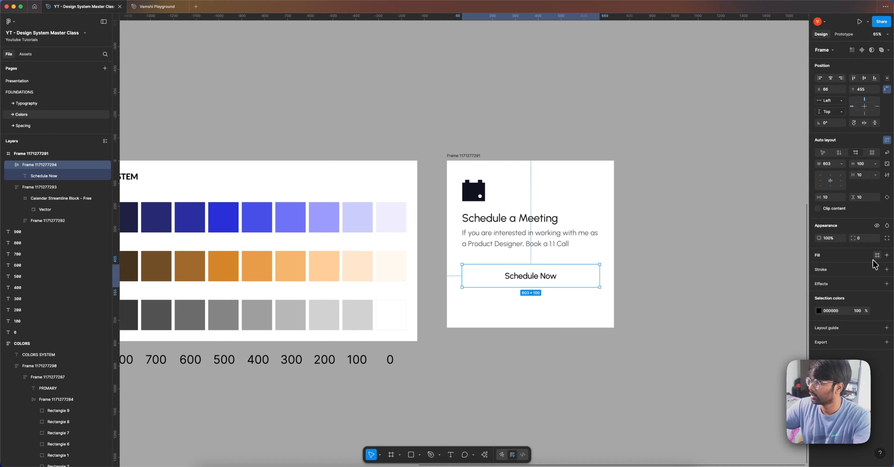
Fill the "Schedule Now" button frame with the Primary 600 color variable and select its label text
left_click(876, 256)
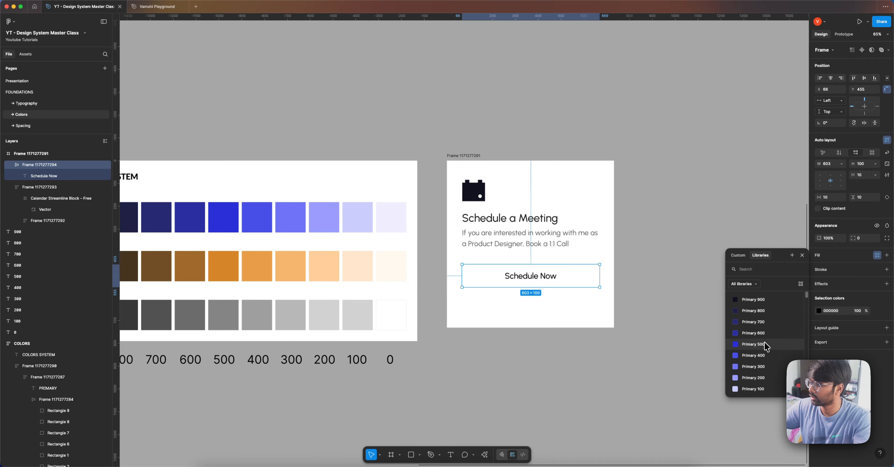
left_click(762, 333)
left_click(527, 279)
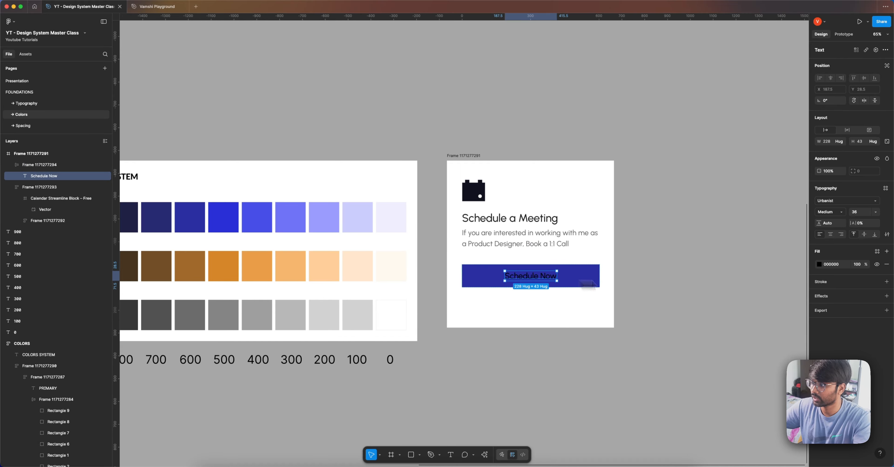
Fill the "Schedule Now" label text with the Gray 0 color variable
left_click(877, 251)
scroll(755, 340, "down", 8)
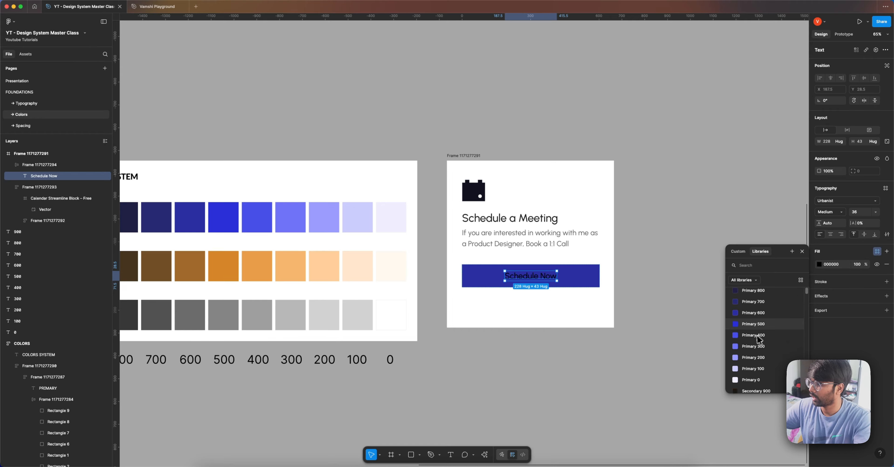
scroll(756, 343, "down", 5)
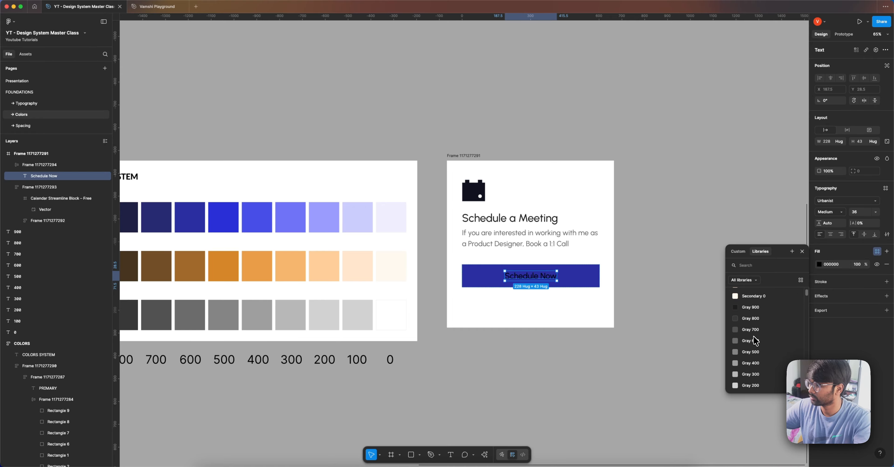
left_click(760, 372)
left_click(666, 291)
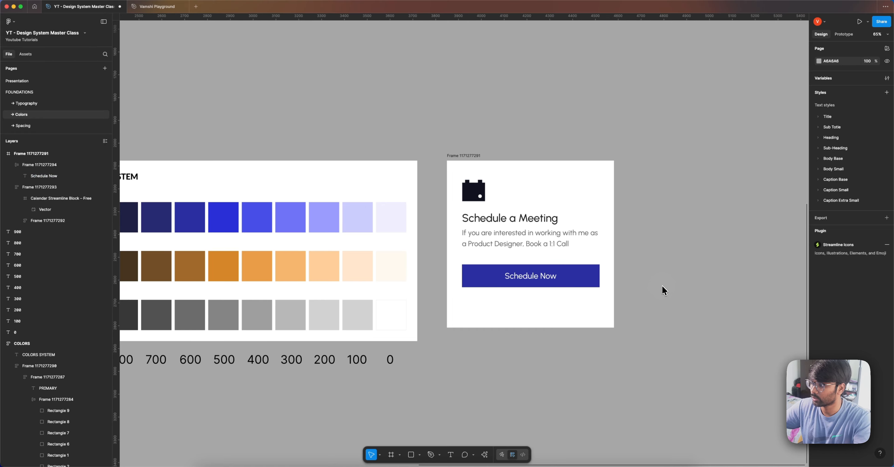
Try the Primary 0 color variable as the "Schedule Now" button frame's fill and undo it
left_click(573, 281)
left_click(833, 268)
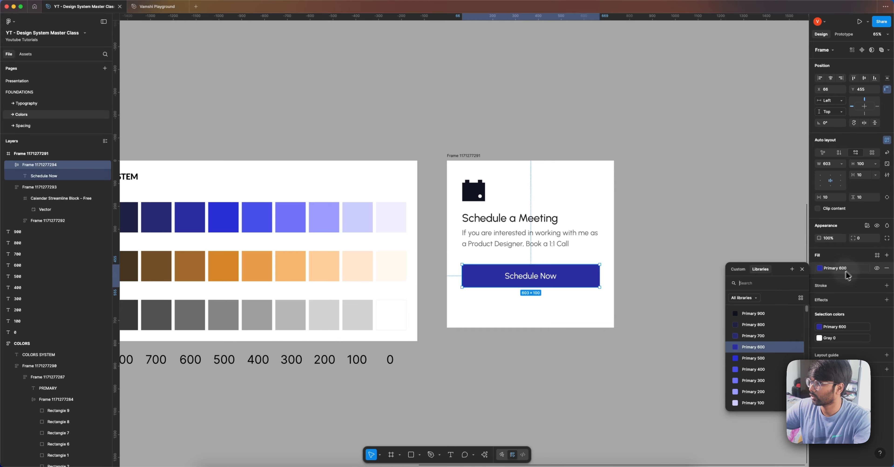
scroll(762, 338, "down", 5)
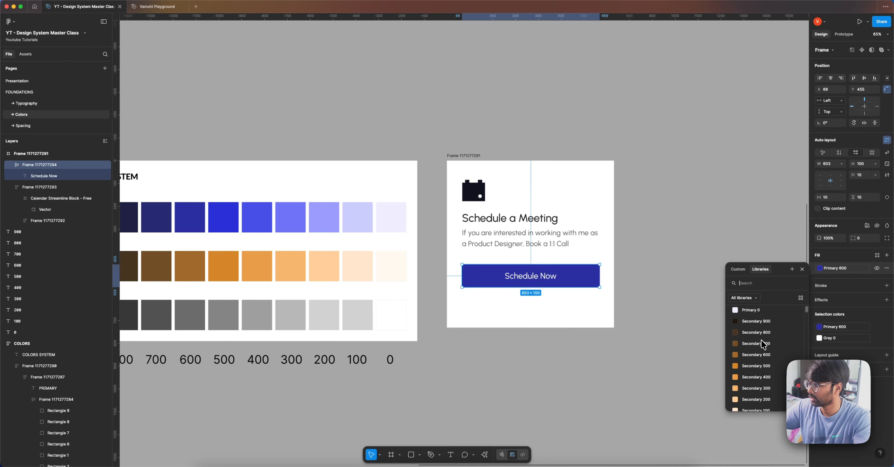
left_click(748, 319)
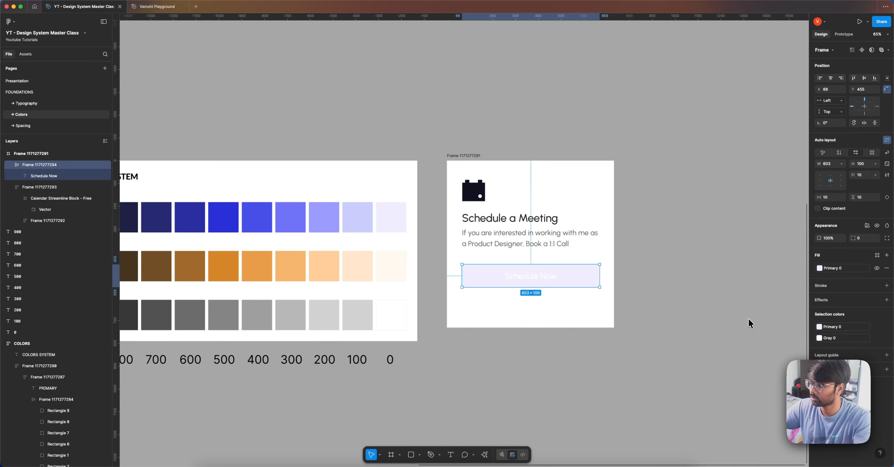
key("super+z")
left_click(660, 279)
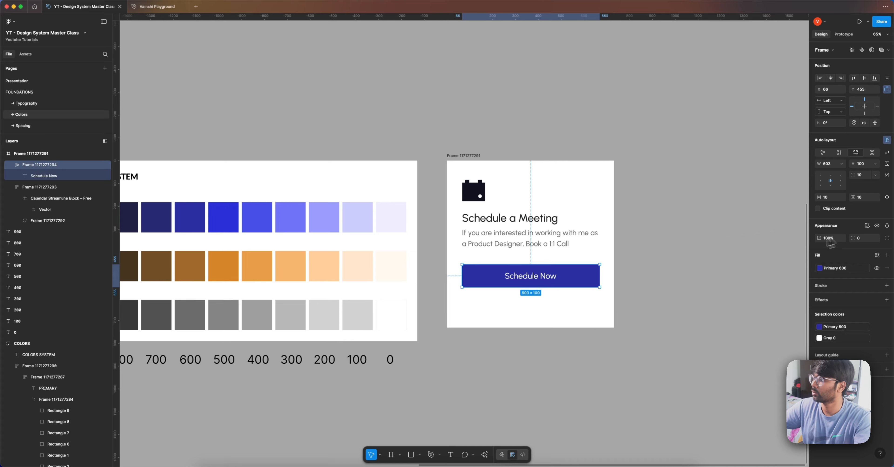
Set the "Schedule Now" button frame's corner radius to 24
left_click(862, 237)
type("24")
key("Return")
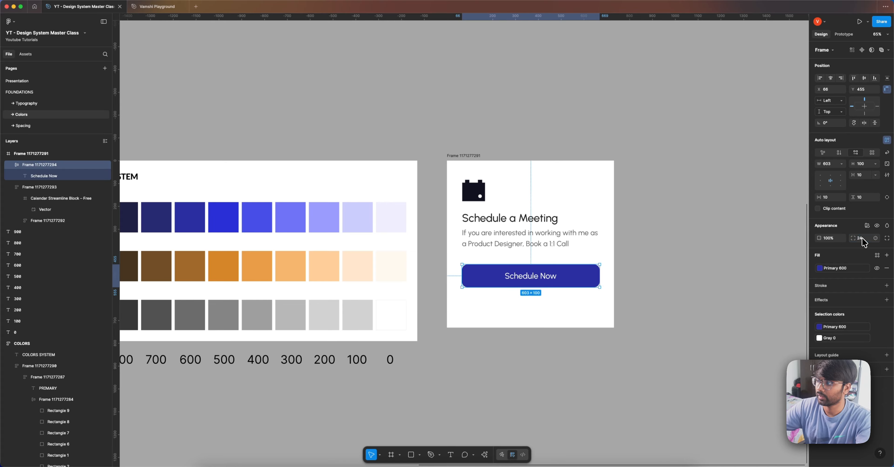
Wrap the card's icon-and-text group and the "Schedule Now" button together in a vertical auto layout frame
left_click(534, 238)
left_click(537, 277, "shift")
key("shift+a")
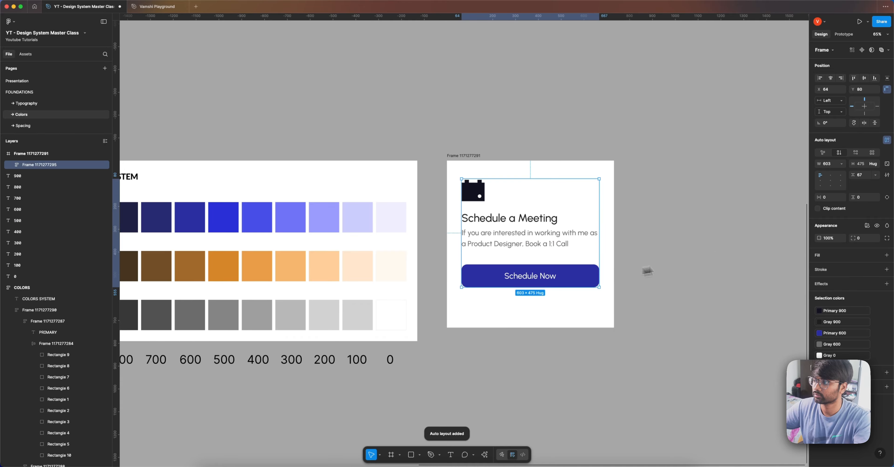
Set the vertical gap of the card's content frame to 24
left_click(862, 179)
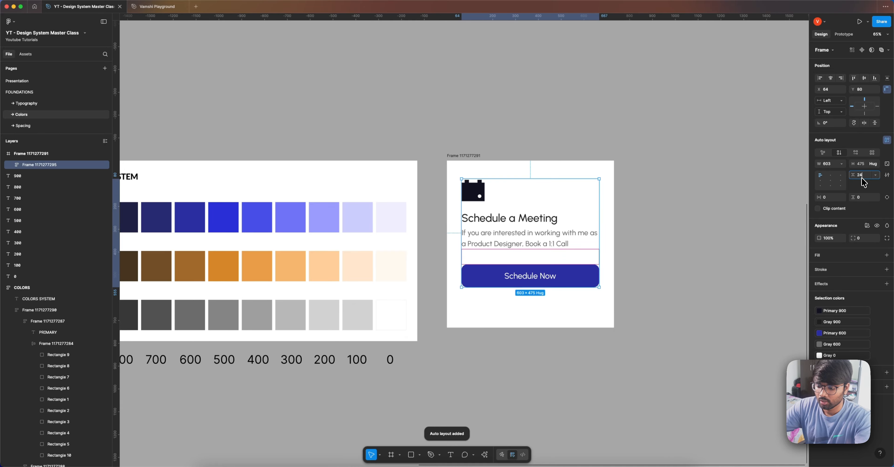
type("24")
key("Return")
left_click(684, 169)
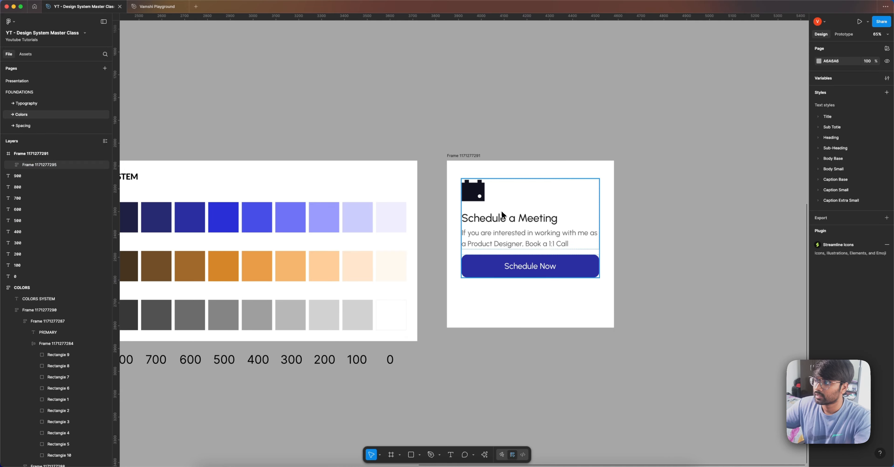
Set the gap between the text group and the button in the card's content frame to 40
left_click(502, 210)
left_click(864, 176)
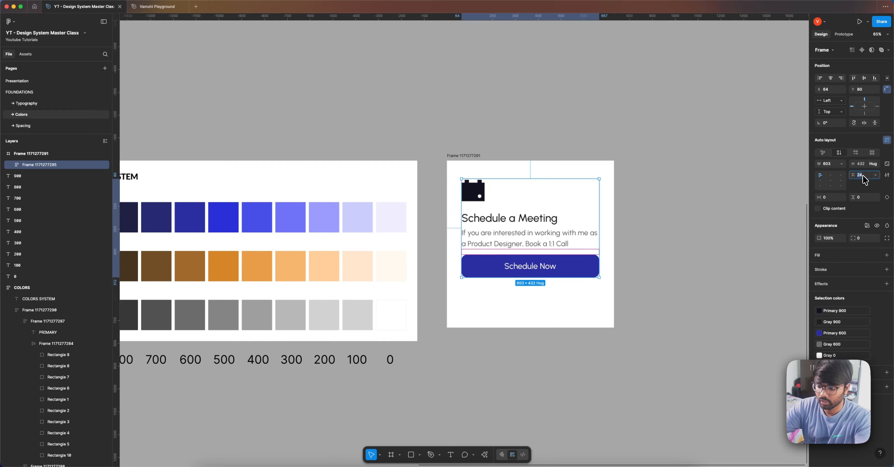
type("40")
key("Return")
left_click(697, 165)
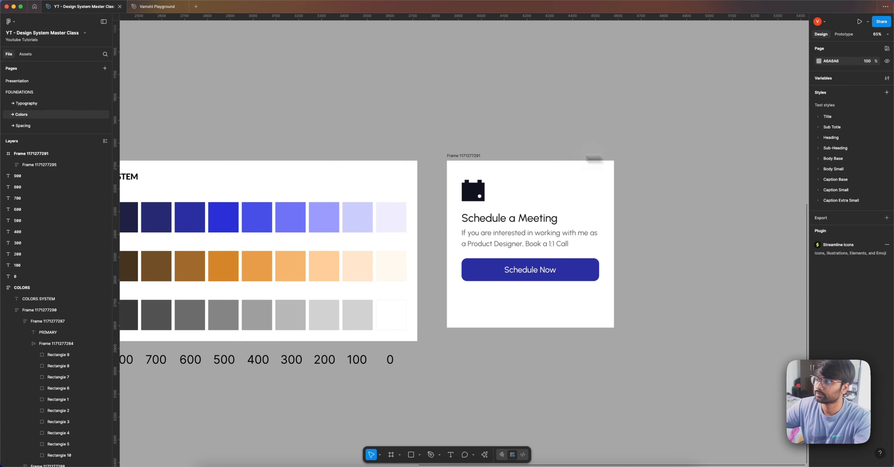
Add auto layout to the outer card frame and rename it "Light Mode"
left_click(460, 155)
key("shift+a")
left_click(644, 119)
double_click(476, 155)
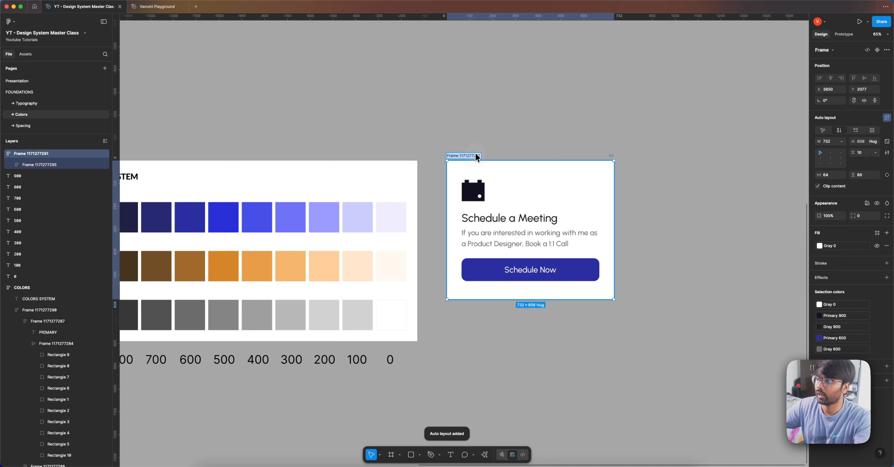
type("Light Mo")
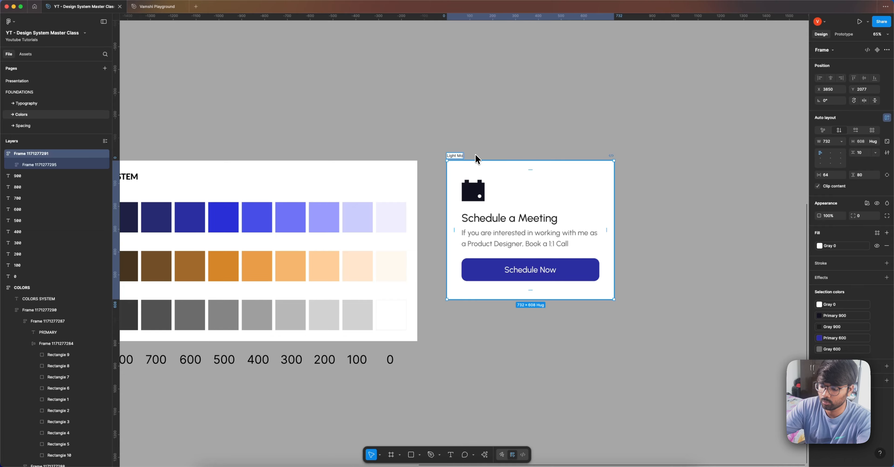
type("de")
left_click(507, 108)
Recolor the card's calendar icon with the Primary 600 color variable
double_click(478, 190)
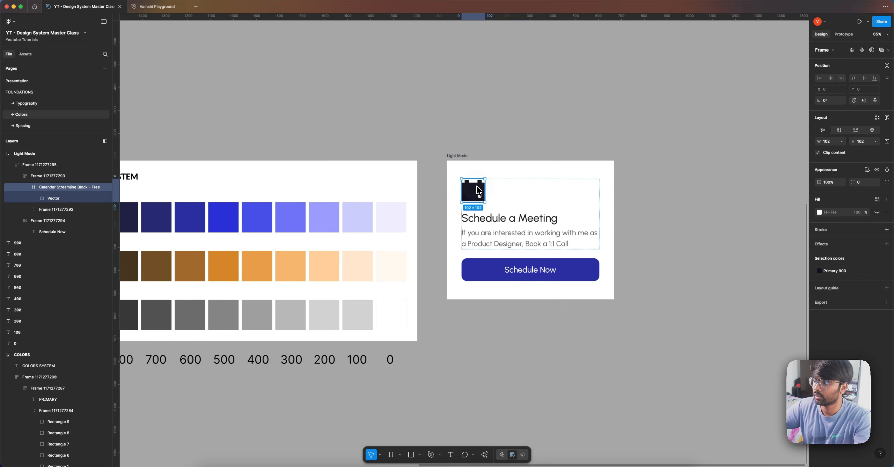
left_click(833, 270)
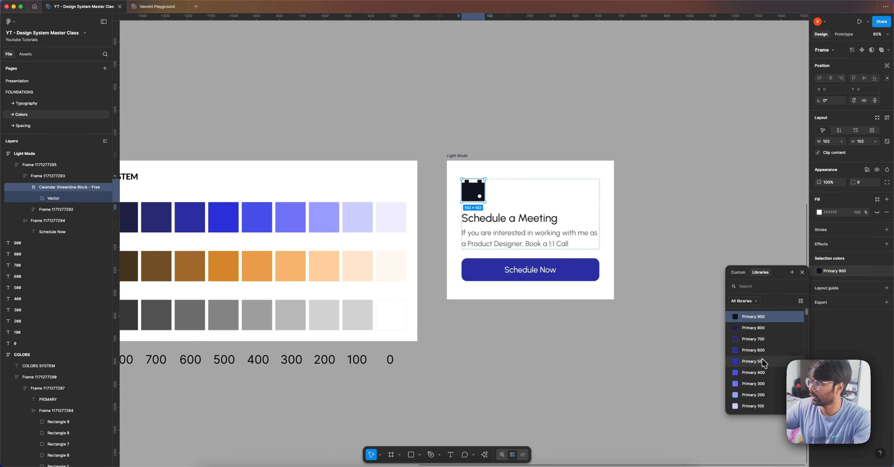
left_click(753, 338)
left_click(655, 247)
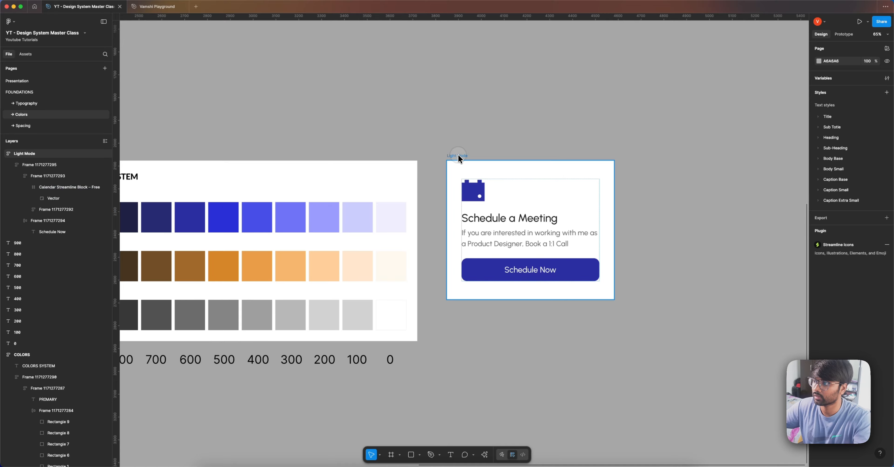
Duplicate the Light Mode card to its right and set the copy's Color Mode to Dark Mode
left_click_drag(459, 158, 642, 158)
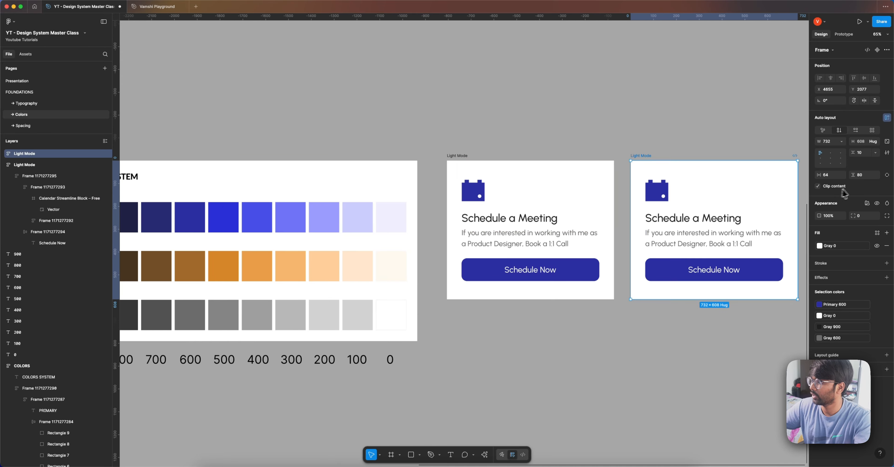
left_click(867, 203)
left_click(792, 252)
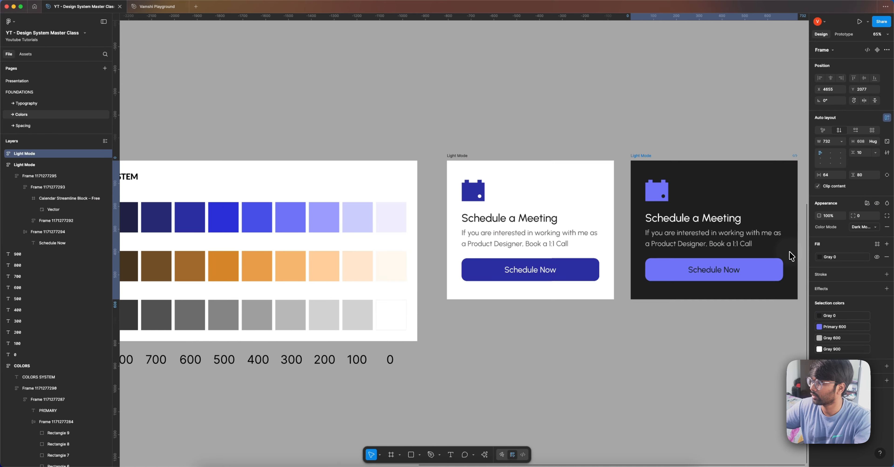
left_click(697, 116)
Place another copy of the white Light Mode card to the right of the dark card and apply Dark Mode to it
scroll(545, 142, "right", 5)
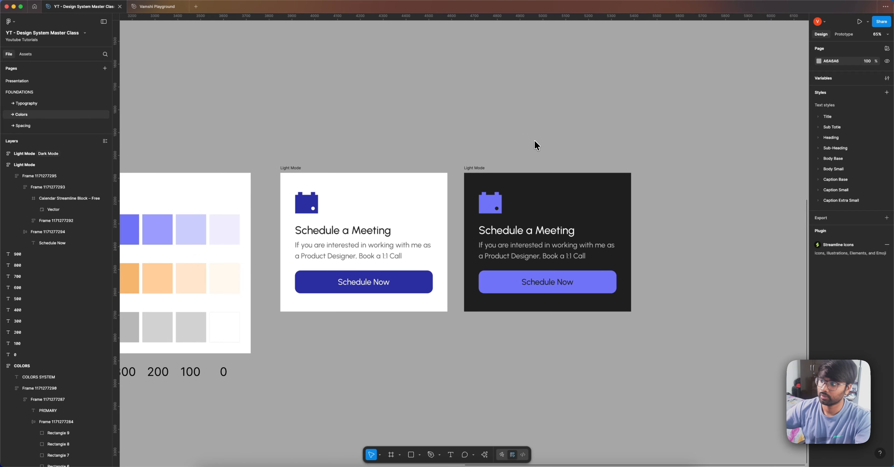
scroll(301, 168, "down", 5)
left_click(297, 165)
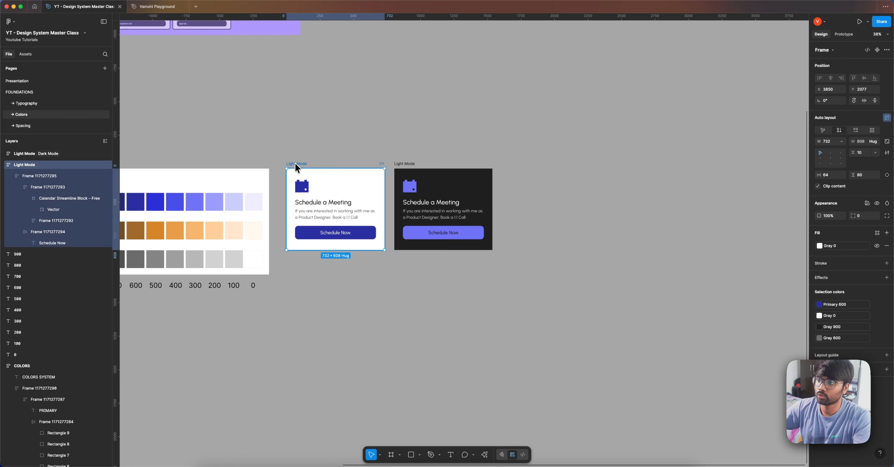
left_click_drag(297, 167, 518, 168)
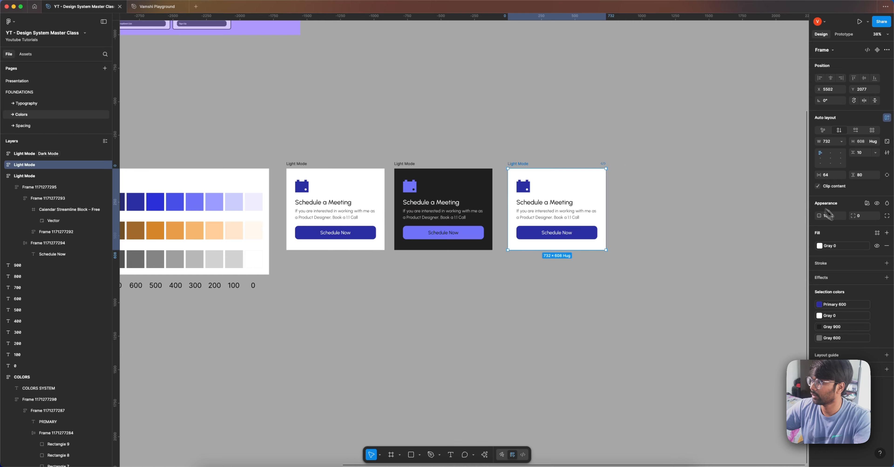
left_click(867, 204)
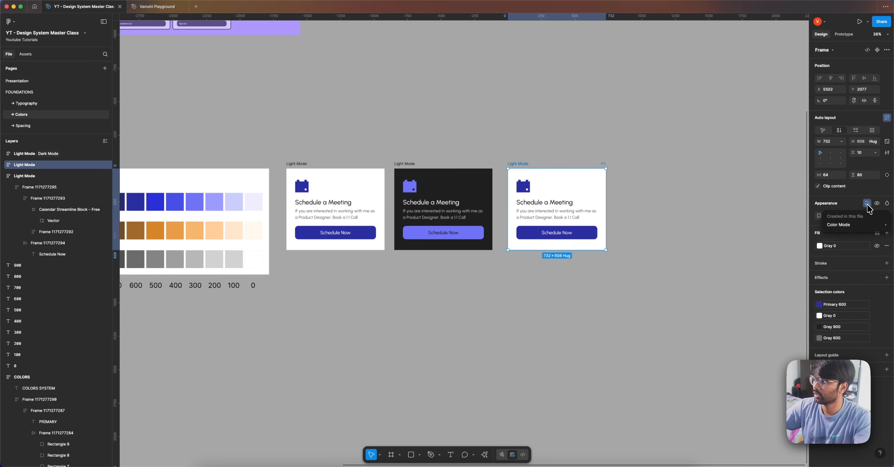
mouse_move(855, 225)
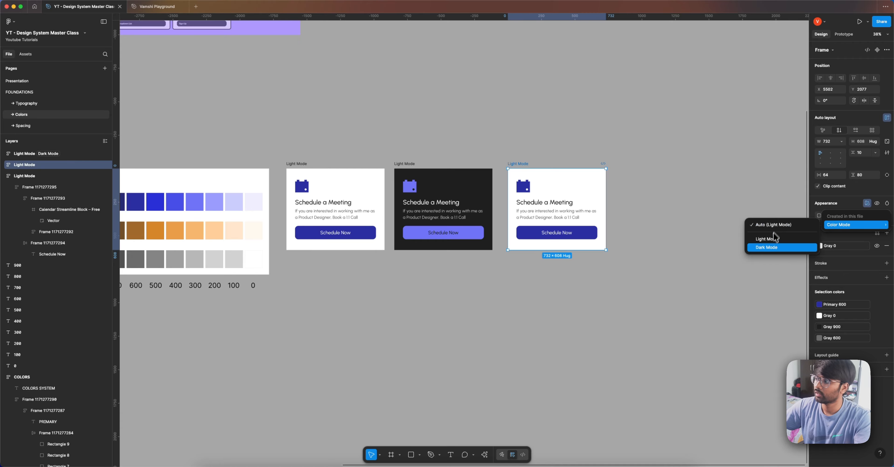
left_click(766, 248)
left_click(691, 240)
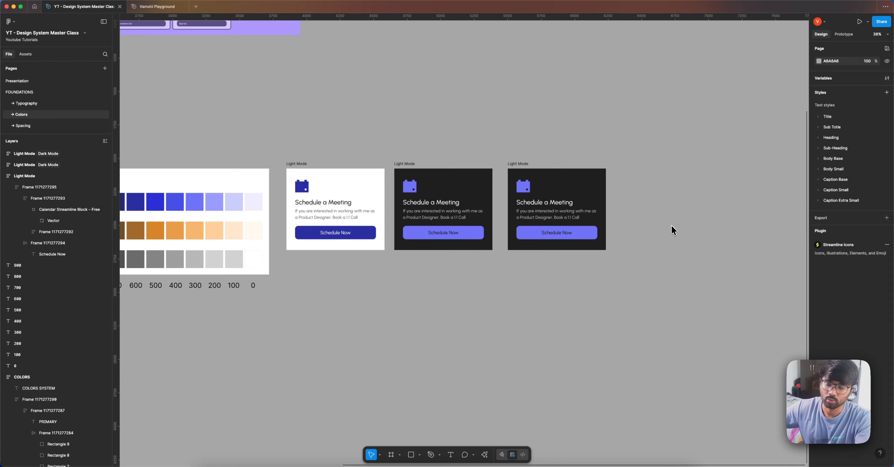
Move the third card slightly left so its gap to the middle card matches the gap between the first two
scroll(556, 231, "up", 5)
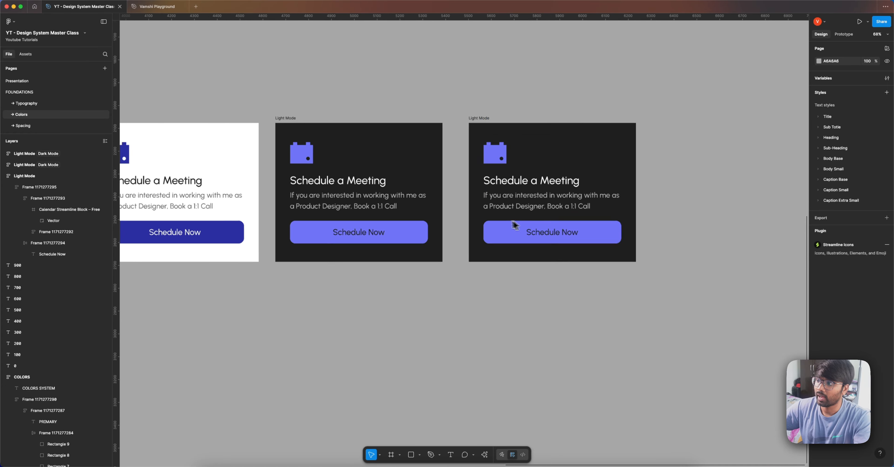
scroll(493, 215, "down", 5)
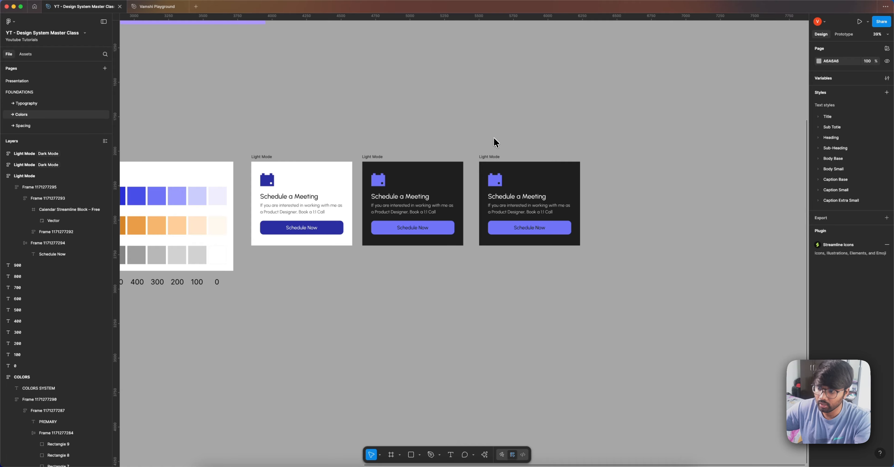
left_click_drag(349, 287, 428, 269)
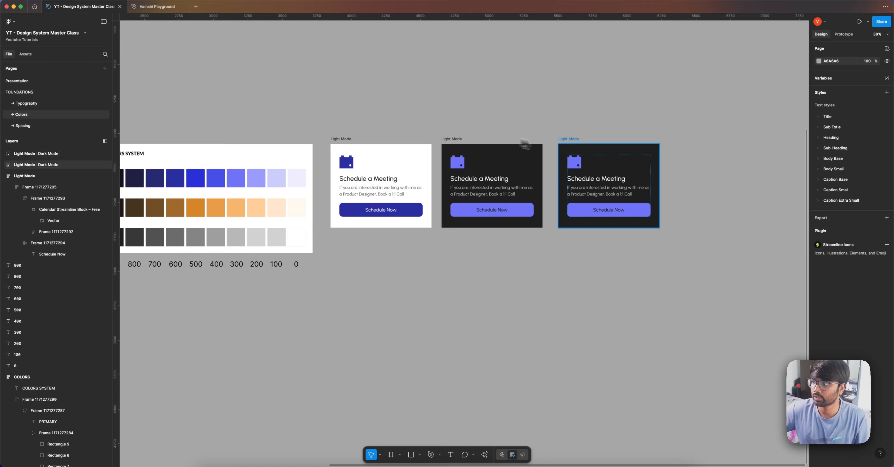
left_click_drag(568, 140, 562, 141)
left_click(556, 107)
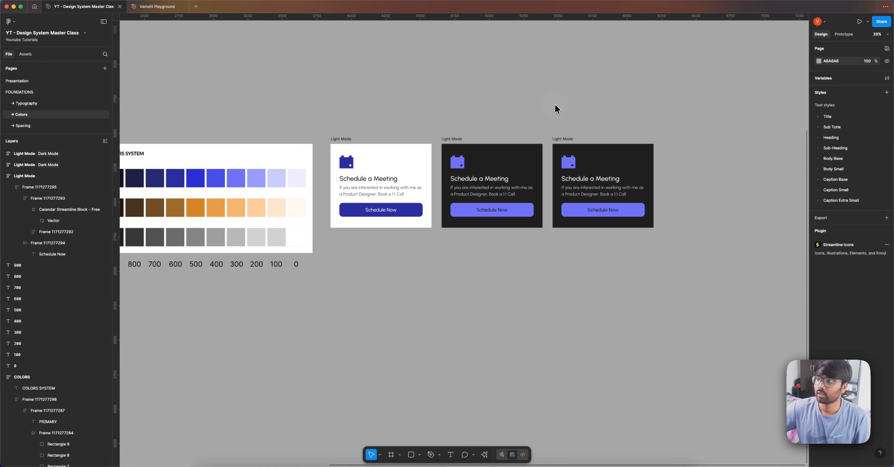